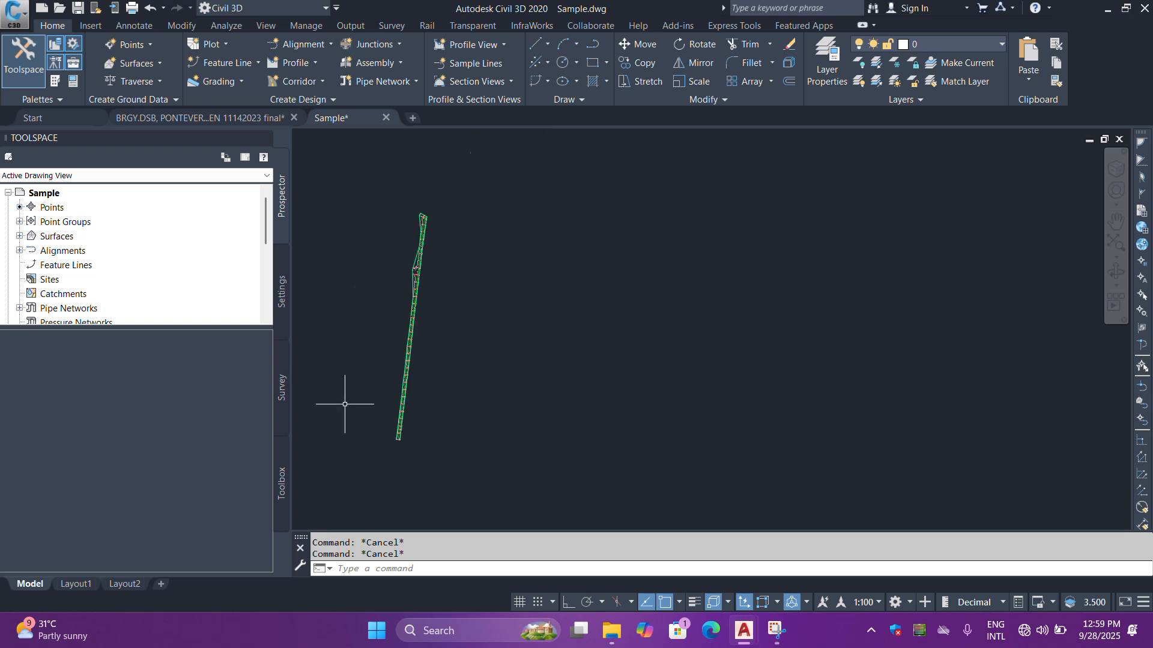
# Sample a surface profile of the EG surface along the CL alignment over its full chainage range
pyautogui.click(307, 64)
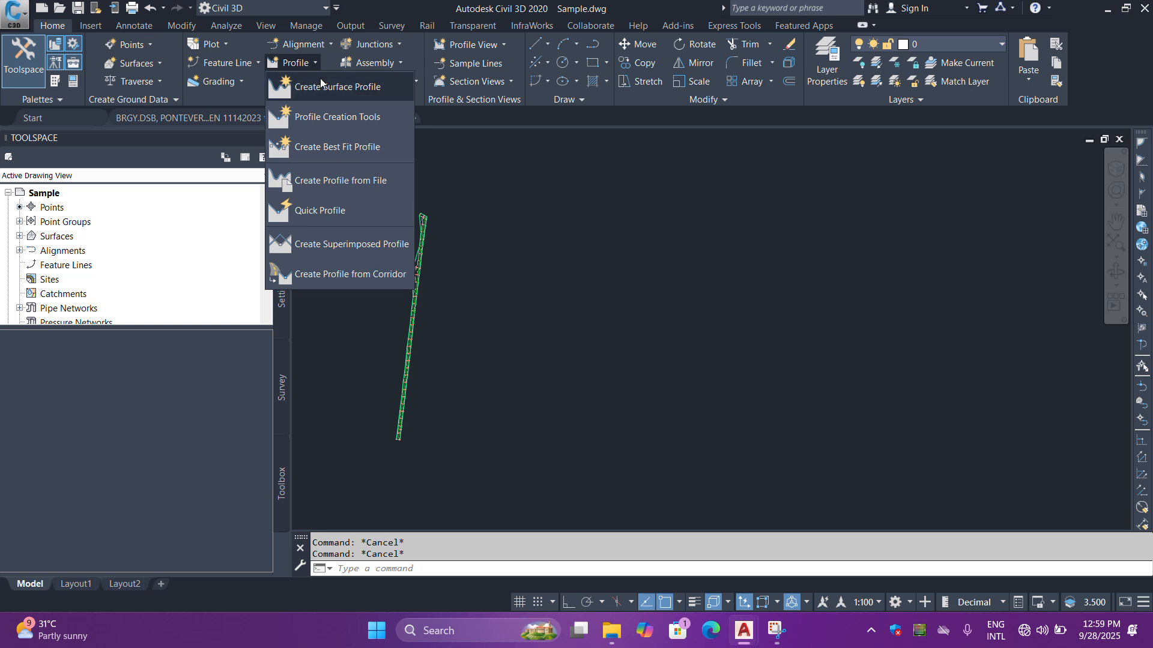
pyautogui.click(326, 86)
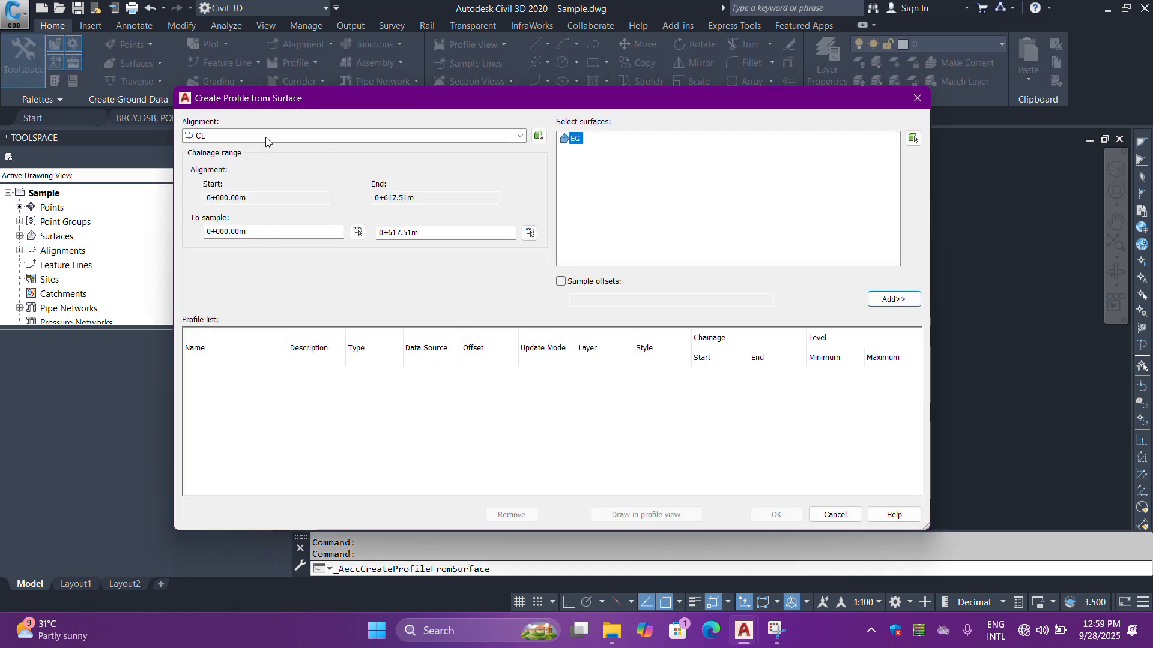
pyautogui.click(247, 134)
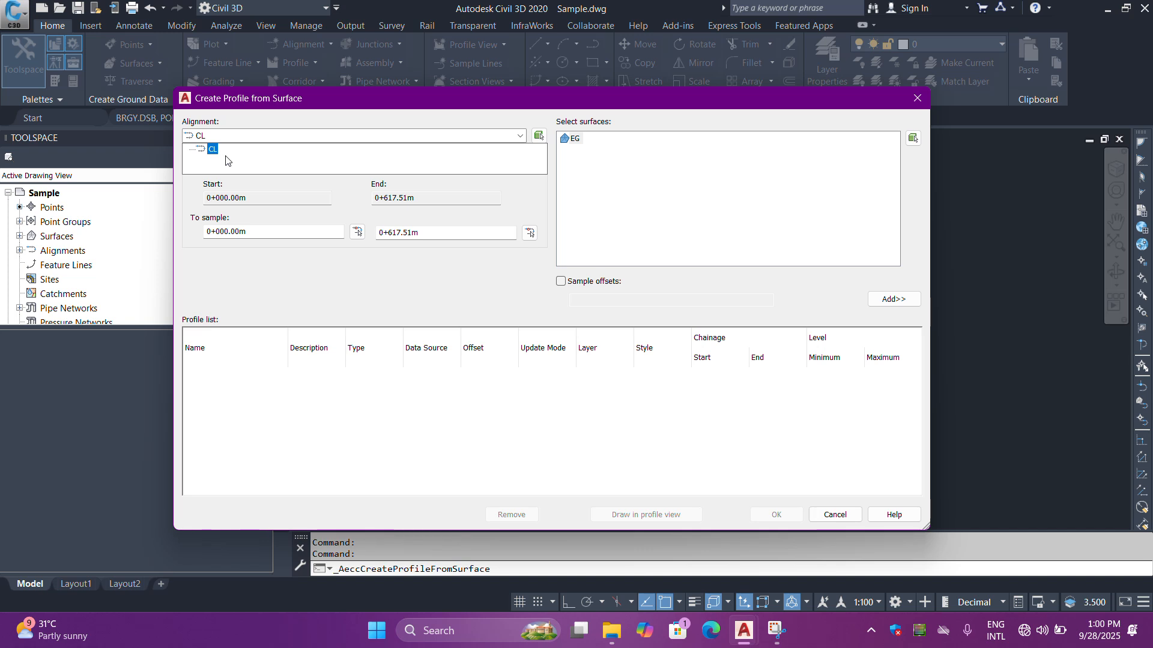
pyautogui.click(290, 104)
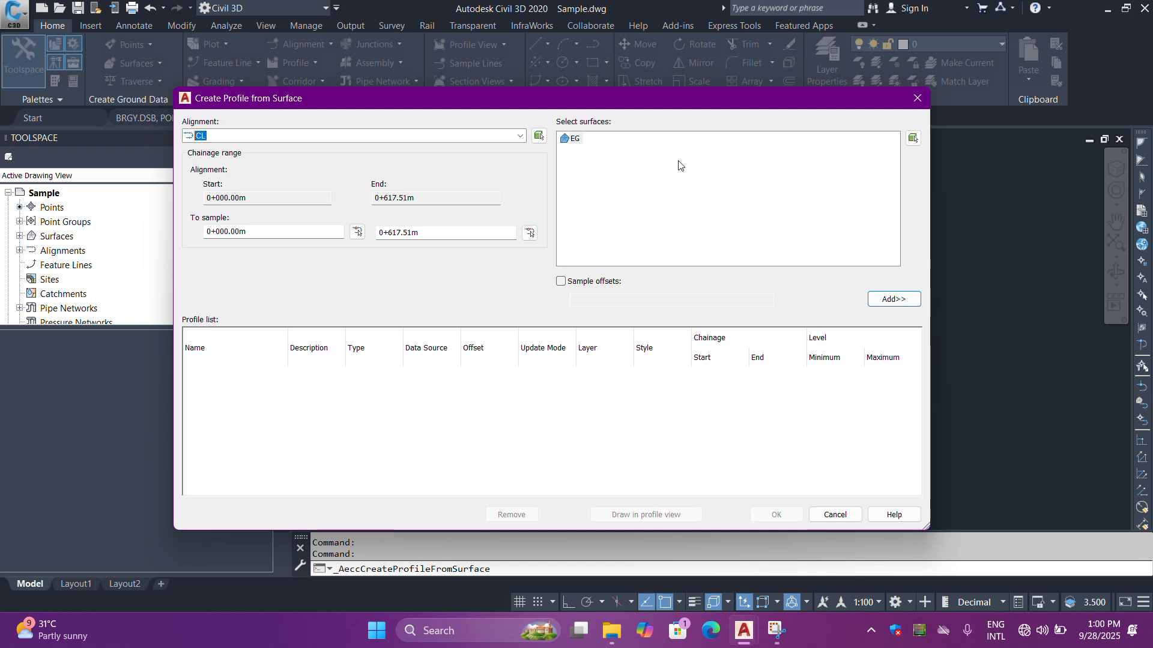
pyautogui.click(889, 303)
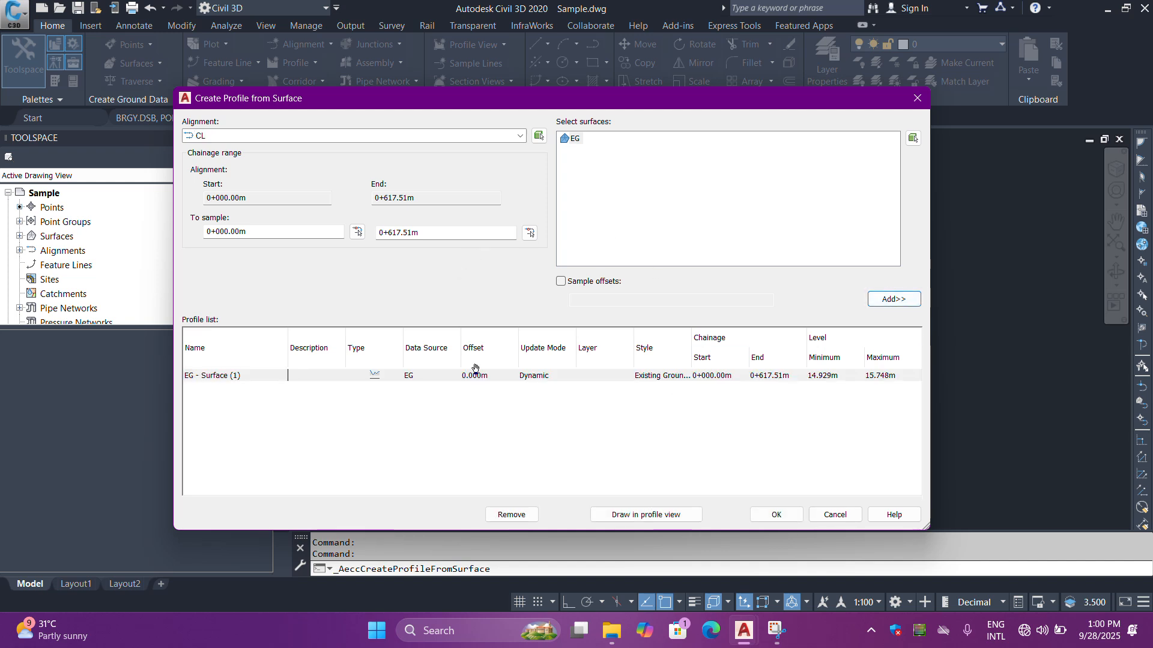
# Draw the EG profile in a new profile view with the default wizard settings, placing its origin beside the alignment plan
pyautogui.click(655, 516)
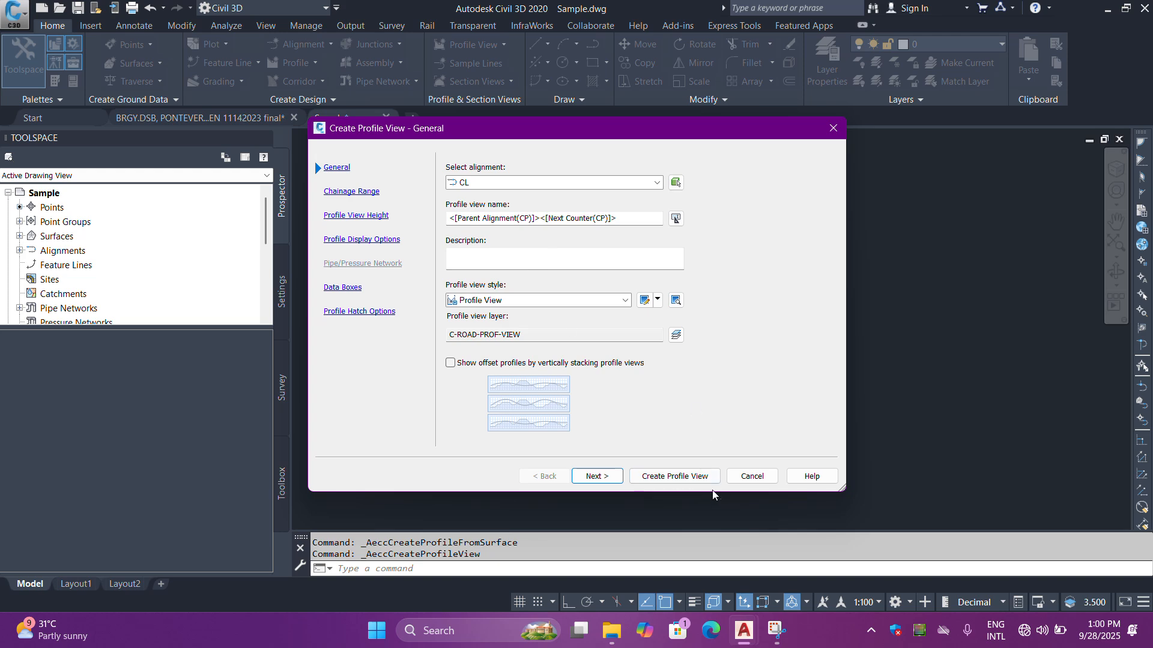
pyautogui.click(600, 478)
pyautogui.click(600, 478)
pyautogui.click(600, 477)
pyautogui.click(600, 477)
pyautogui.click(600, 478)
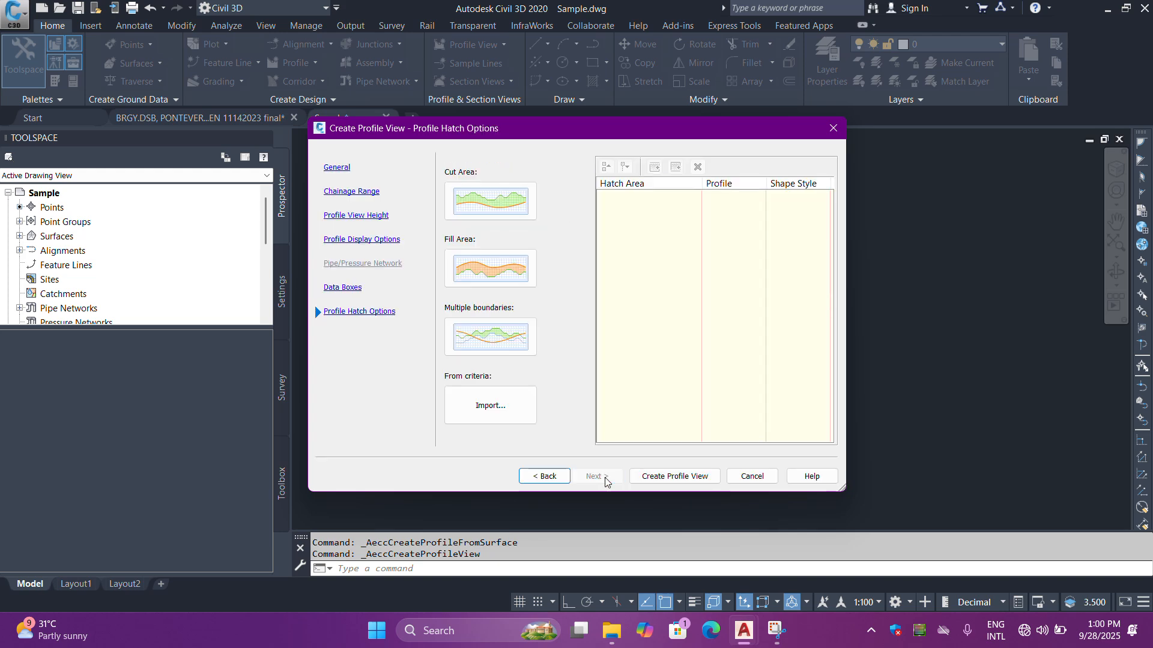
pyautogui.click(666, 477)
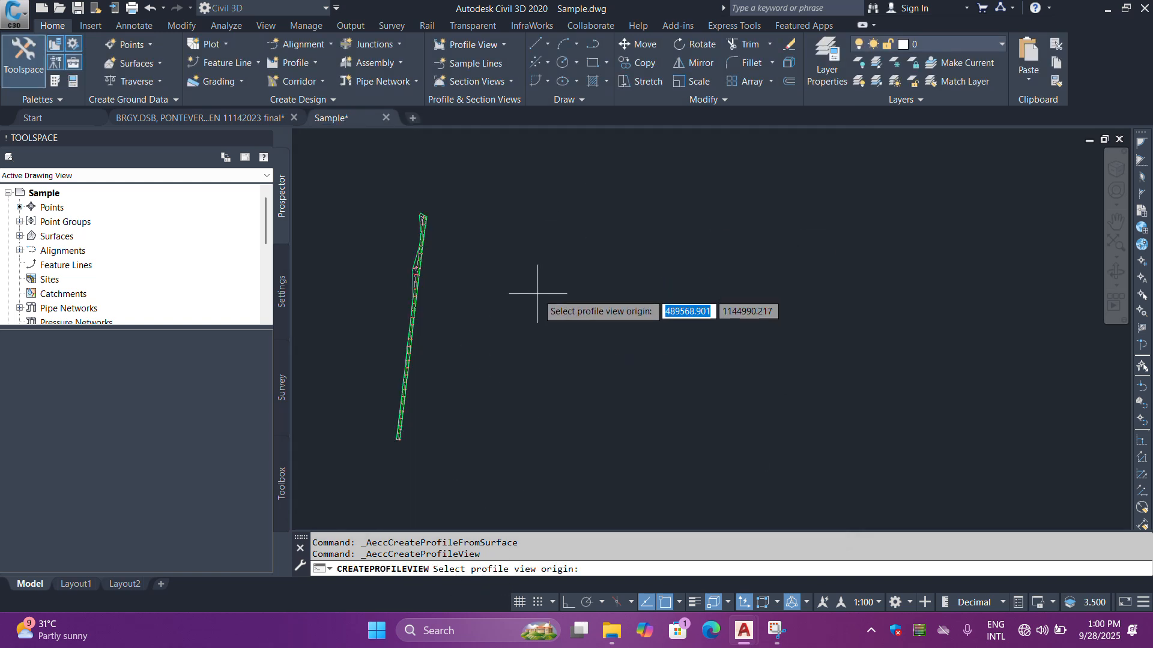
pyautogui.click(568, 259)
# Examine the new profile view's grid and existing-ground line along its length
pyautogui.scroll(5, 664, 250)
pyautogui.scroll(-3, 644, 257)
pyautogui.scroll(2, 492, 244)
pyautogui.scroll(-2, 493, 249)
pyautogui.scroll(3, 624, 255)
pyautogui.scroll(-4, 637, 292)
pyautogui.scroll(5, 547, 293)
pyautogui.scroll(4, 735, 264)
pyautogui.scroll(-8, 918, 264)
pyautogui.scroll(8, 699, 278)
pyautogui.press('Escape')
pyautogui.scroll(-3, 515, 250)
pyautogui.scroll(2, 463, 240)
pyautogui.scroll(-2, 733, 327)
pyautogui.scroll(2, 603, 323)
pyautogui.press('Escape')
pyautogui.scroll(-3, 603, 323)
pyautogui.scroll(3, 656, 314)
pyautogui.scroll(1, 675, 291)
pyautogui.scroll(-2, 690, 300)
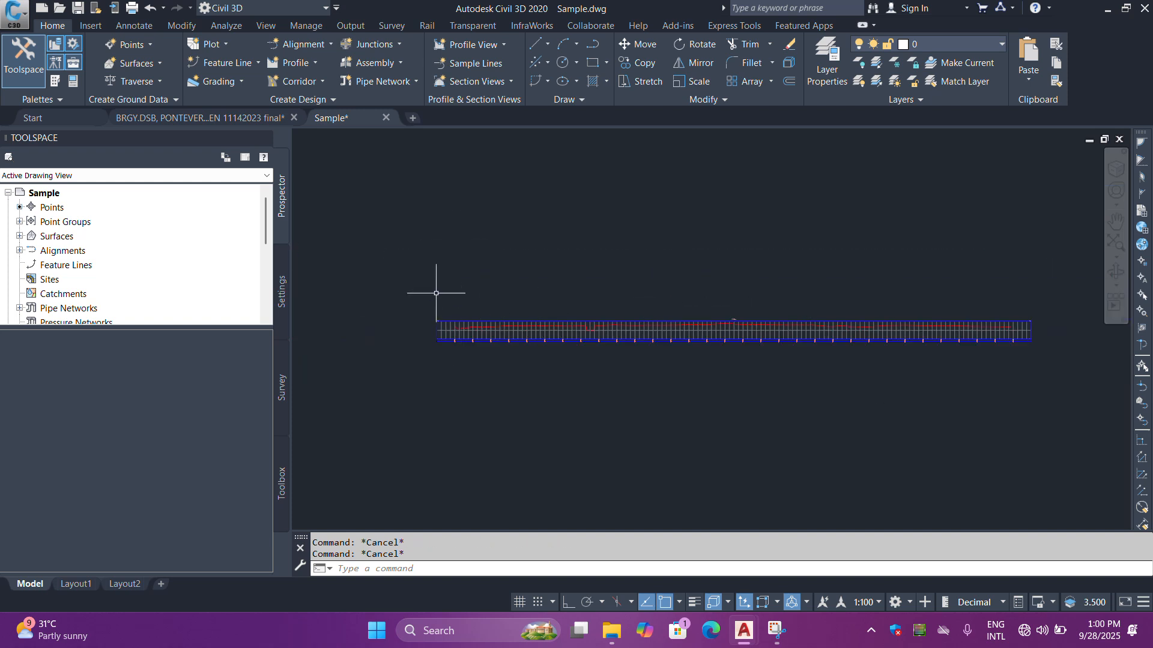
pyautogui.scroll(3, 676, 338)
pyautogui.scroll(-5, 728, 291)
pyautogui.scroll(6, 759, 334)
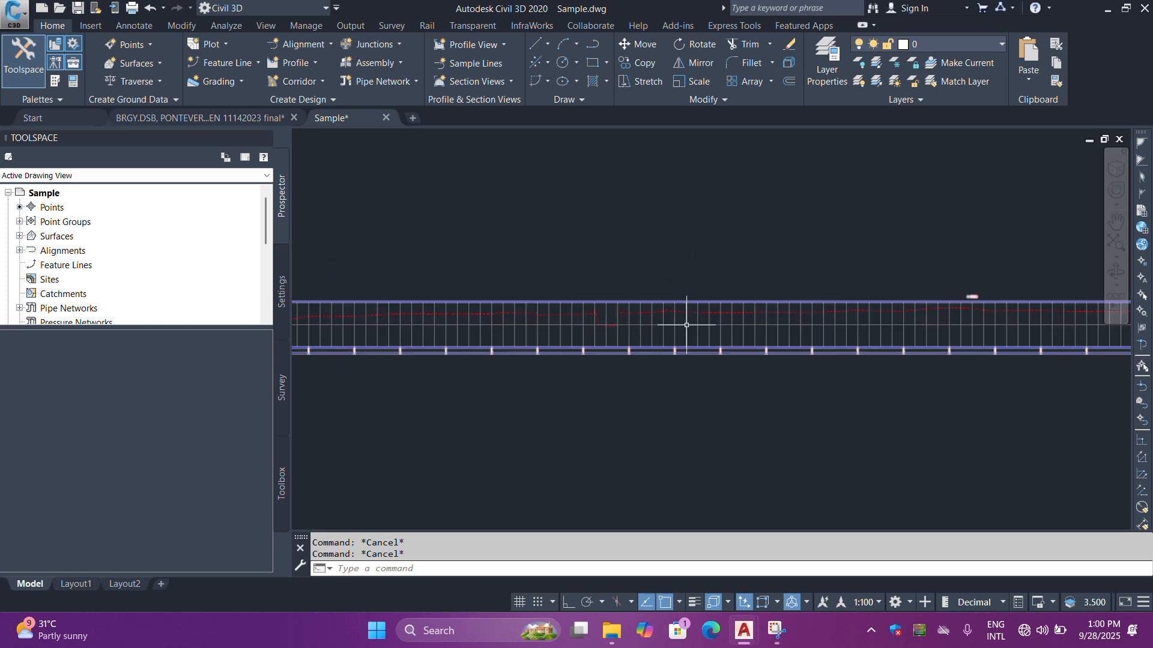
pyautogui.scroll(-2, 685, 333)
pyautogui.scroll(2, 690, 320)
pyautogui.scroll(-2, 690, 321)
pyautogui.scroll(2, 717, 325)
pyautogui.scroll(-2, 718, 325)
pyautogui.scroll(2, 696, 319)
pyautogui.scroll(-1, 703, 309)
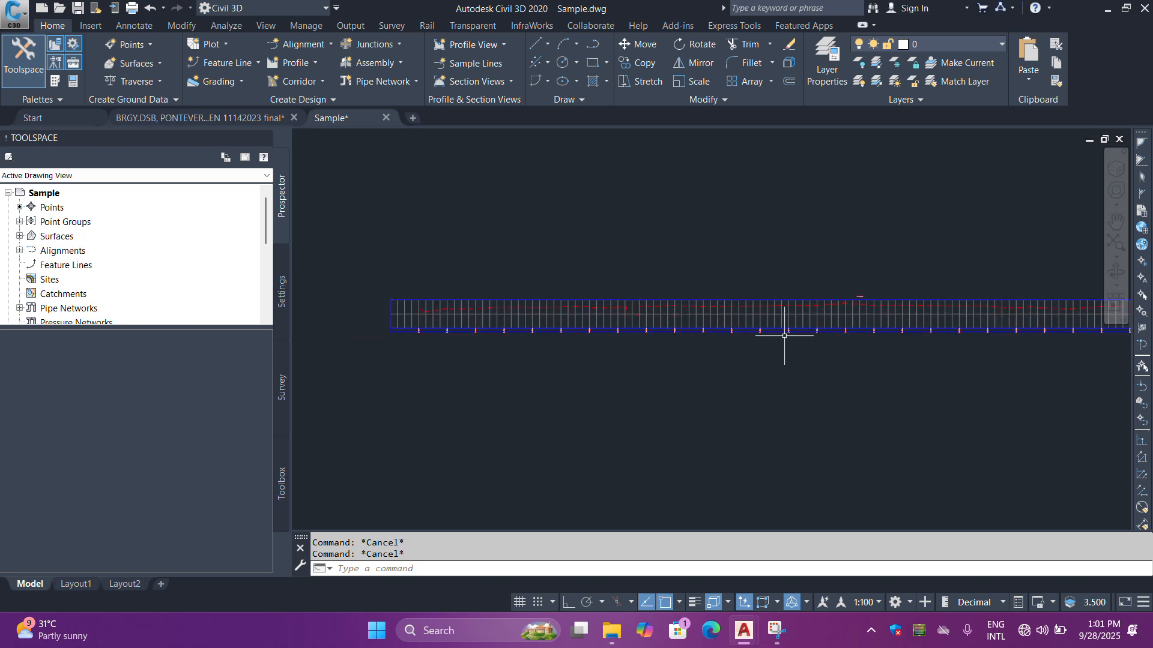
pyautogui.scroll(2, 597, 291)
pyautogui.scroll(-2, 750, 330)
pyautogui.scroll(1, 537, 313)
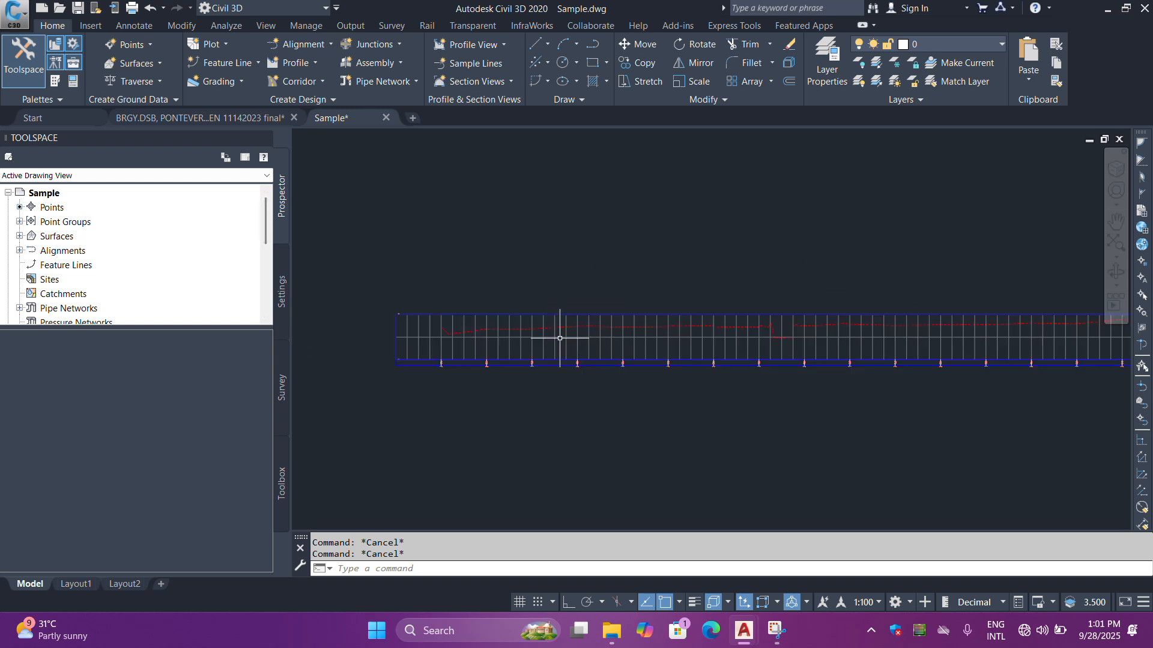
# Edit the profile view style, setting grid padding to 1 above the maximum level and 1 below the datum
pyautogui.click(569, 337)
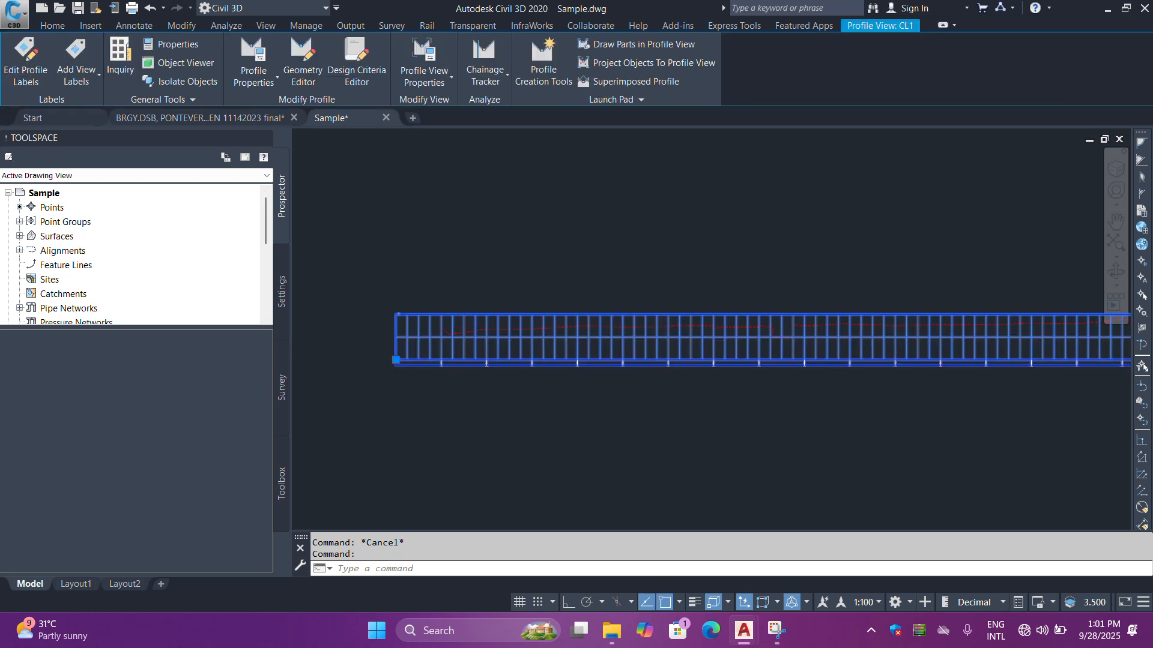
pyautogui.rightClick(570, 337)
pyautogui.click(663, 506)
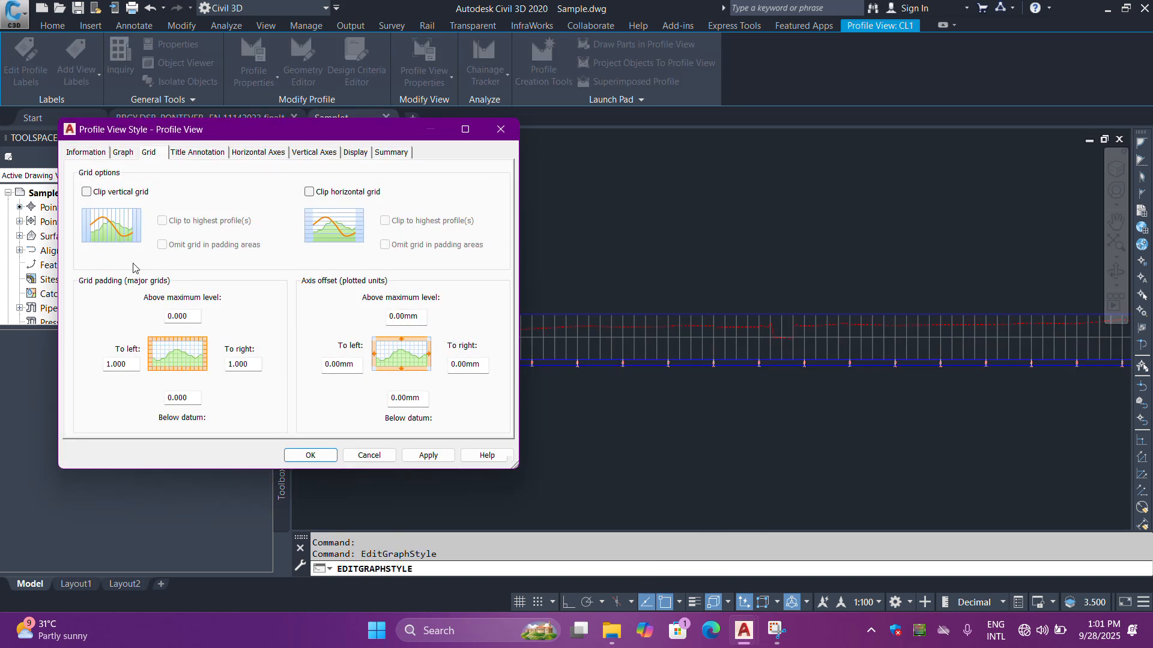
pyautogui.click(192, 317)
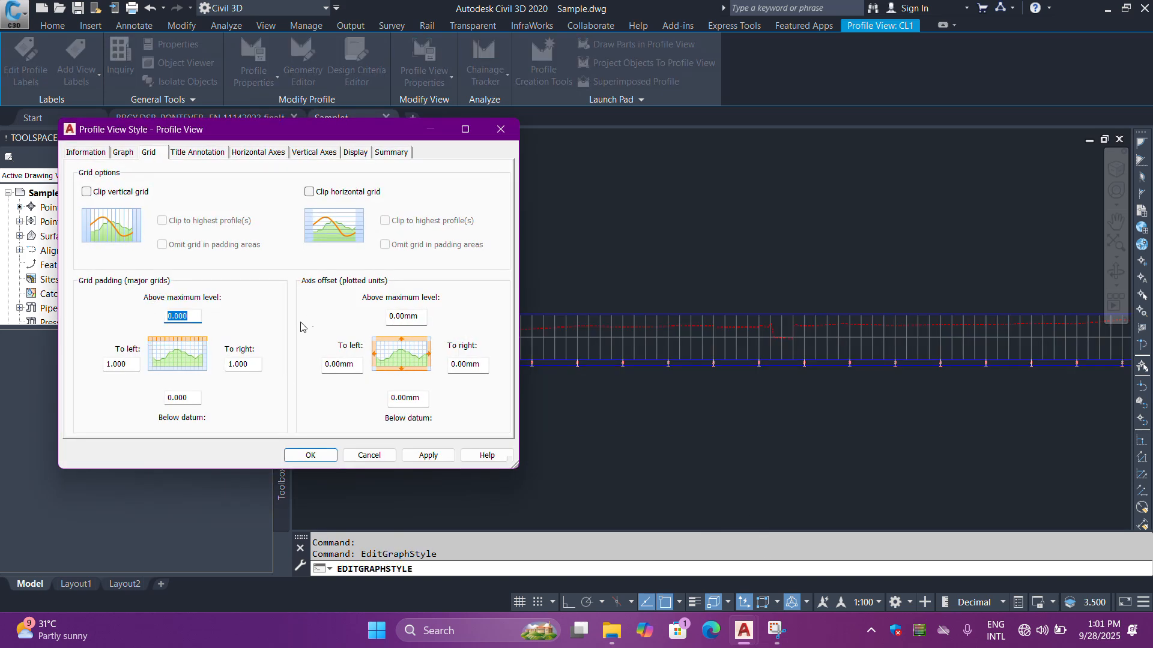
pyautogui.click(195, 398)
pyautogui.write('1')
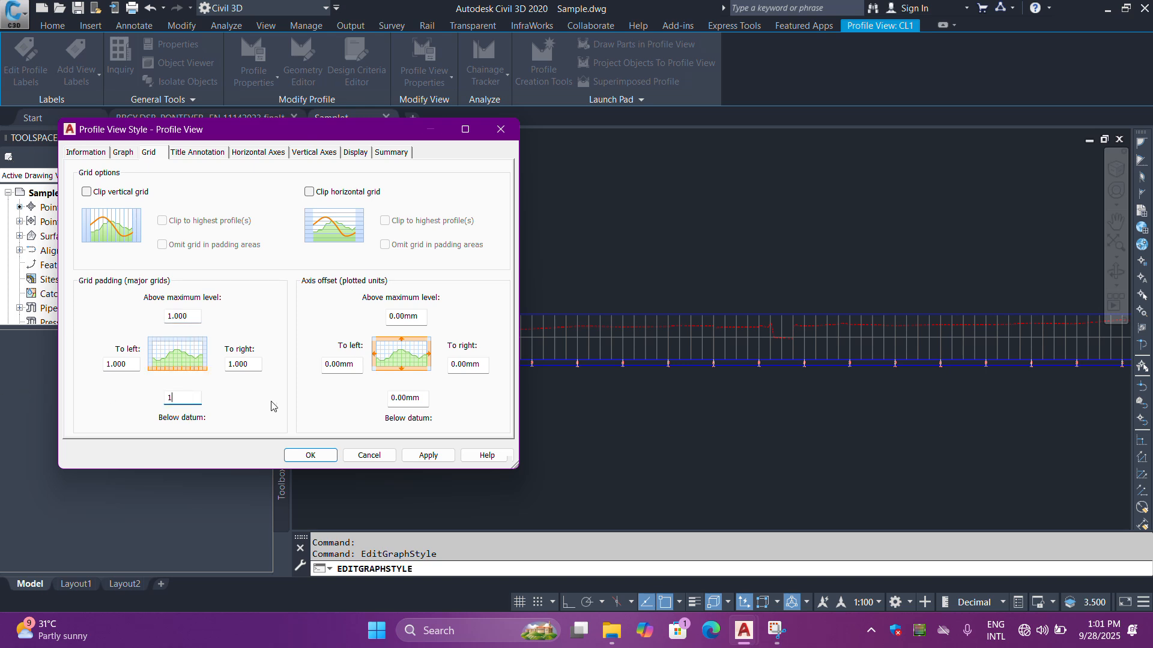
pyautogui.click(427, 456)
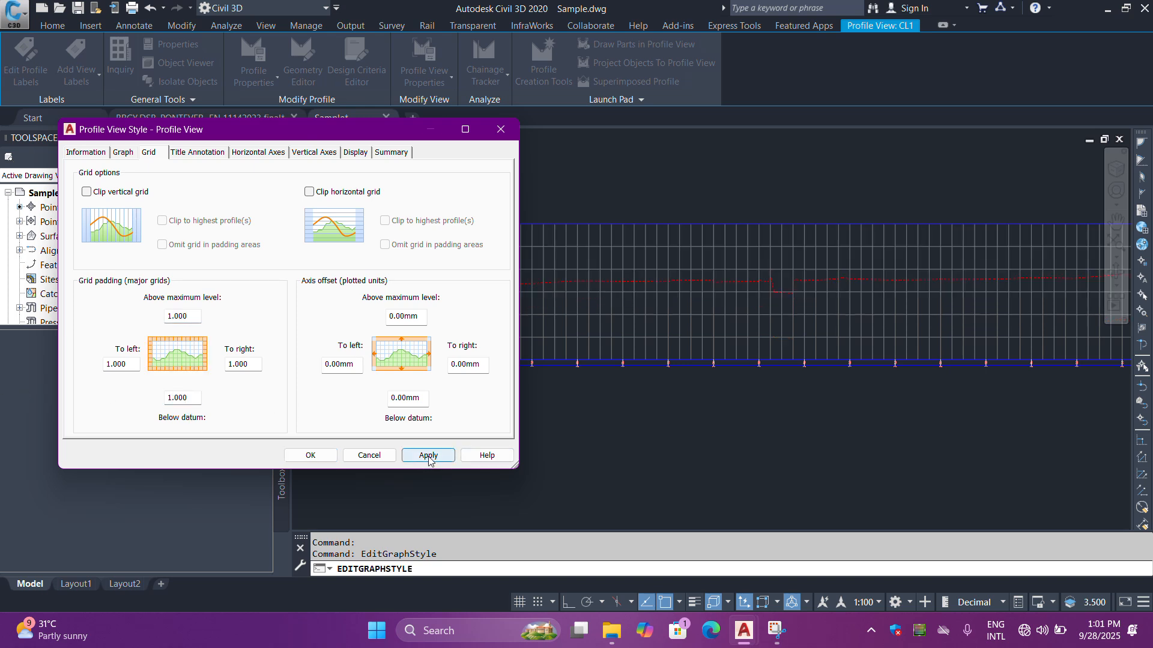
pyautogui.click(307, 458)
# Review the padded profile view together with the surveyed points and alignment in plan
pyautogui.scroll(-3, 444, 264)
pyautogui.scroll(4, 422, 260)
pyautogui.scroll(-3, 541, 314)
pyautogui.scroll(4, 561, 334)
pyautogui.scroll(-4, 488, 308)
pyautogui.scroll(-3, 468, 306)
pyautogui.scroll(3, 853, 288)
pyautogui.scroll(-6, 912, 300)
pyautogui.press('Escape')
pyautogui.press('Escape')
pyautogui.scroll(8, 618, 306)
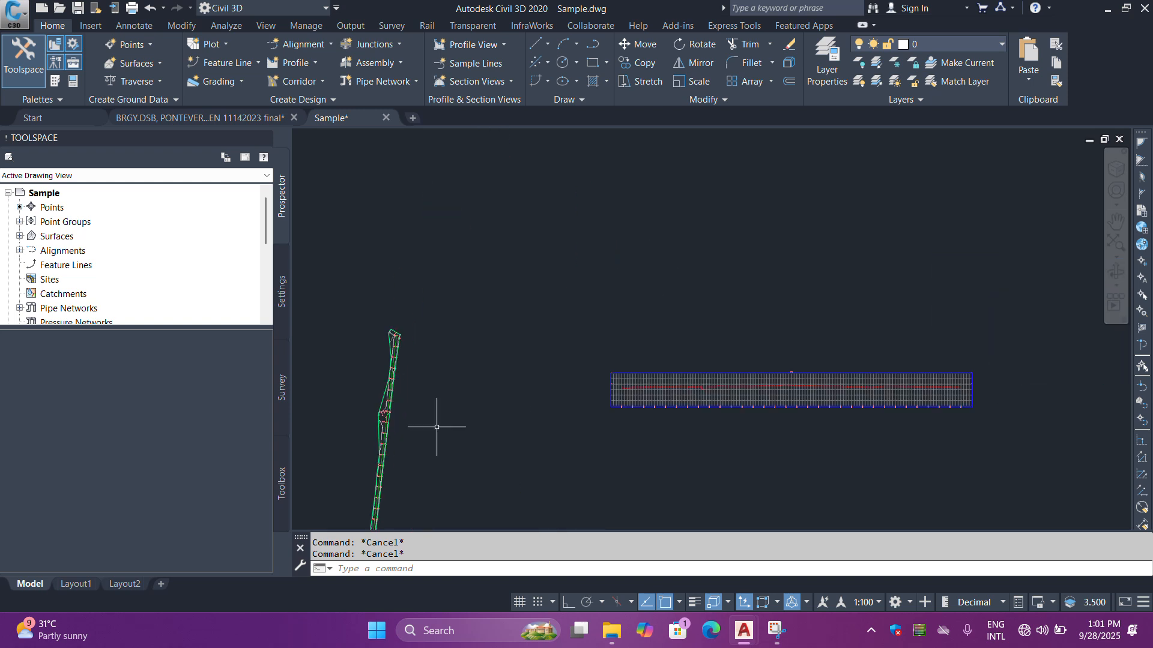
pyautogui.scroll(6, 341, 402)
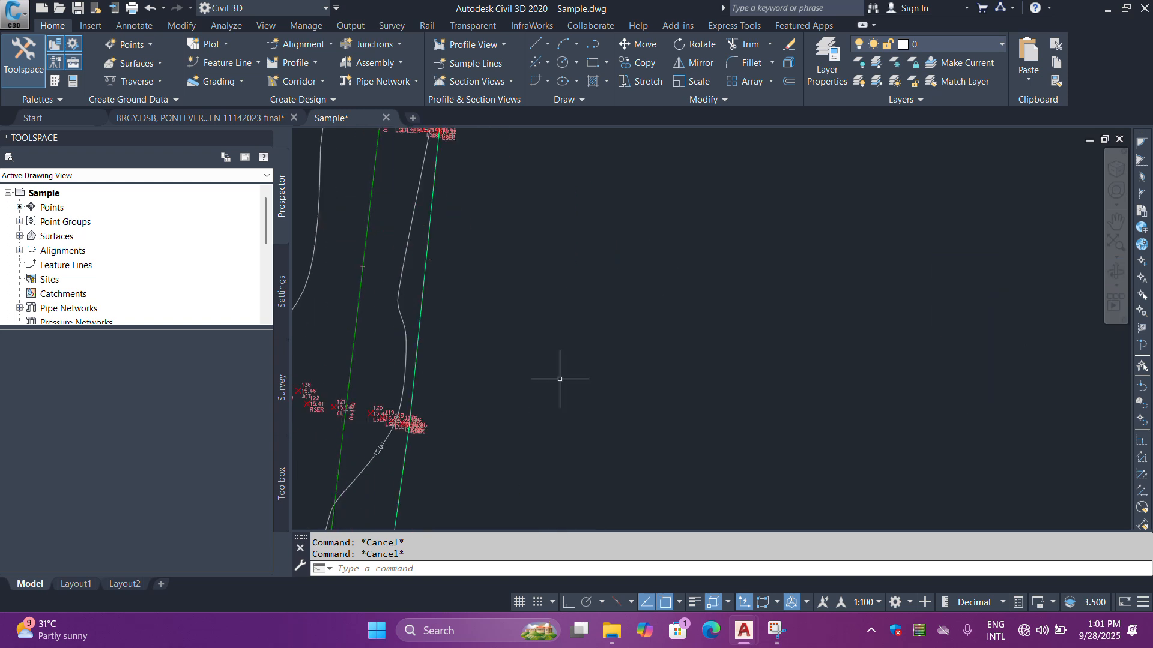
pyautogui.scroll(-10, 539, 367)
pyautogui.scroll(3, 586, 252)
pyautogui.scroll(-3, 586, 252)
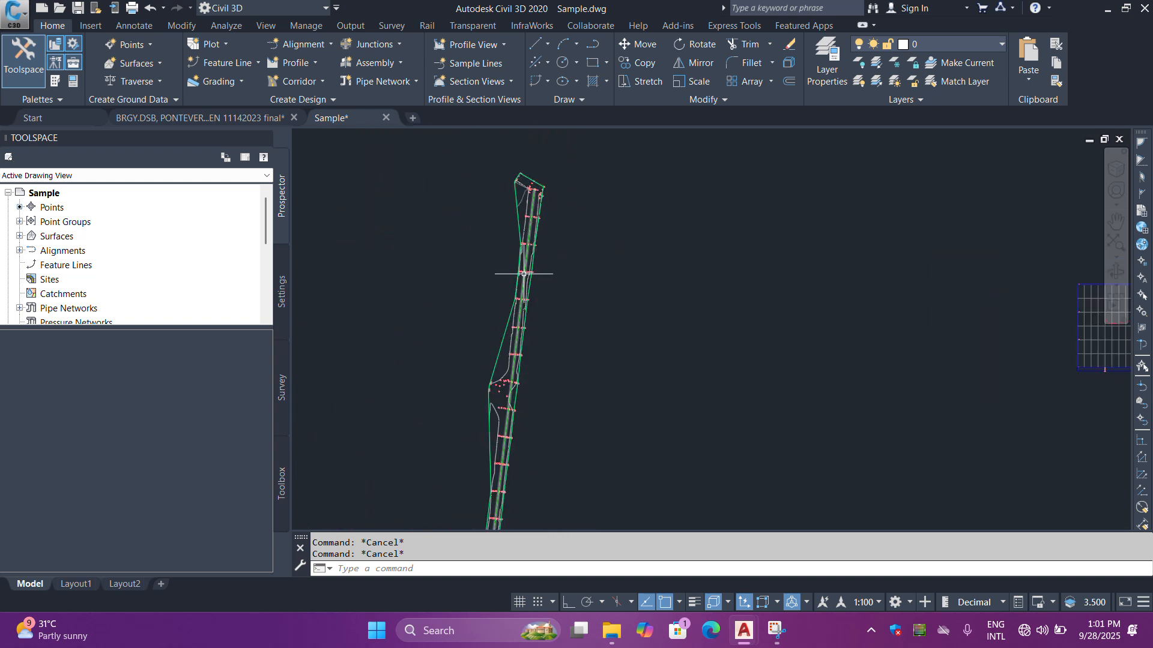
pyautogui.scroll(-4, 690, 308)
pyautogui.scroll(4, 958, 284)
# Inspect the dip in the existing-ground profile and the level labels at chainage 0+140
pyautogui.scroll(7, 638, 314)
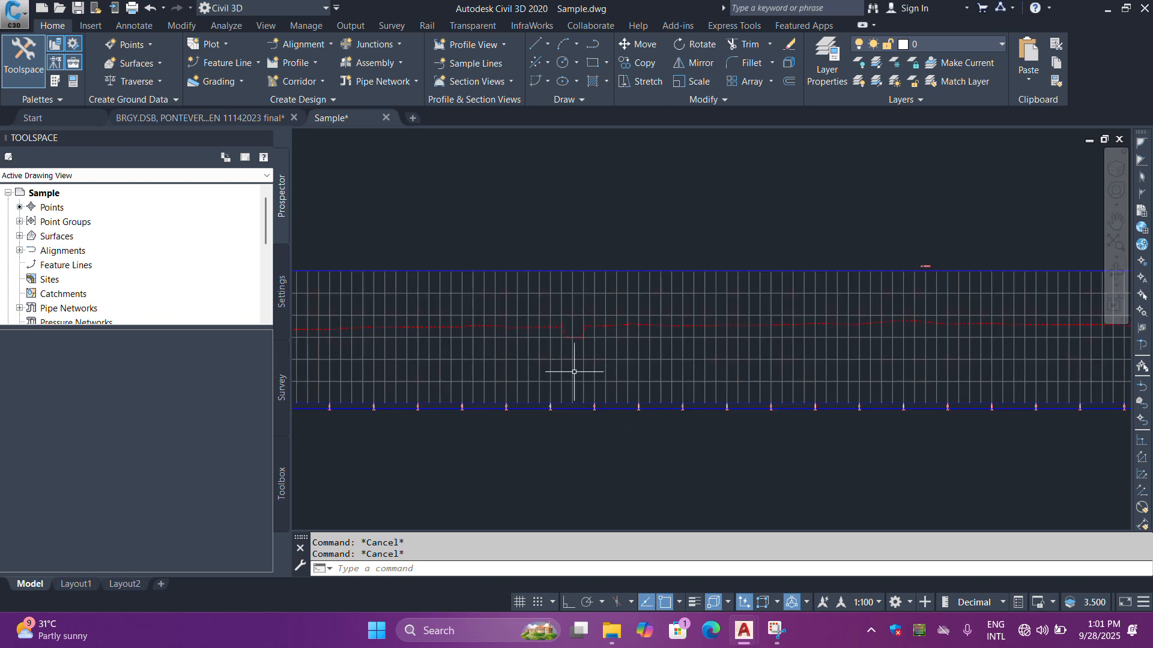
pyautogui.scroll(-1, 550, 435)
pyautogui.scroll(-2, 529, 407)
pyautogui.scroll(3, 507, 443)
pyautogui.scroll(-3, 529, 457)
pyautogui.scroll(5, 528, 498)
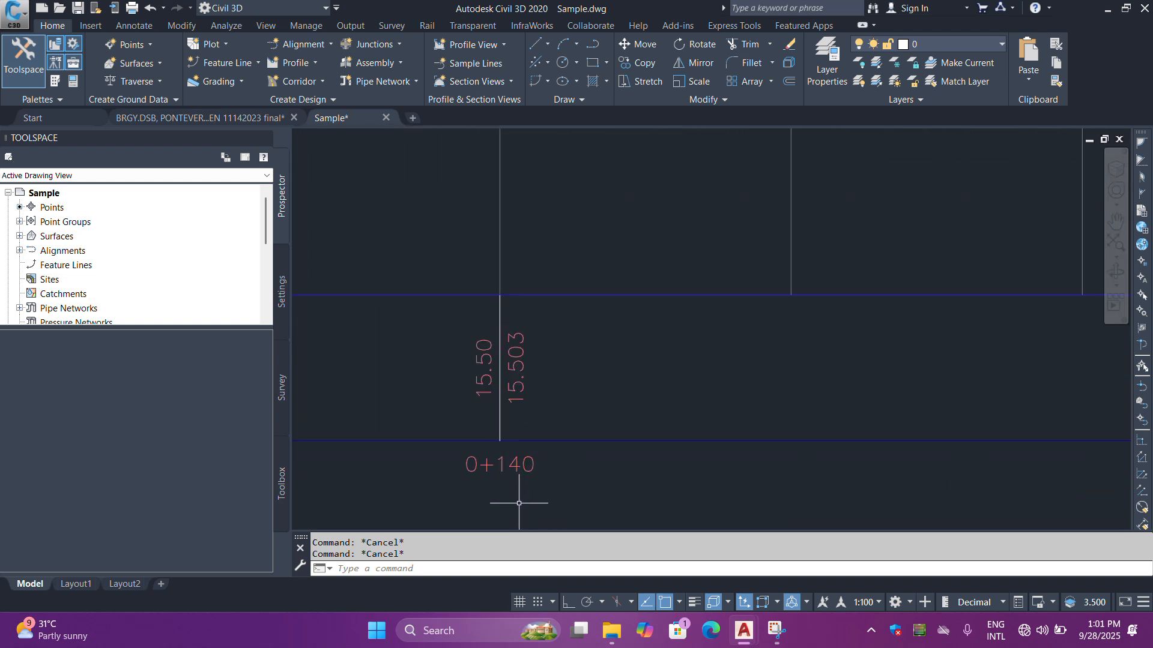
pyautogui.scroll(-1, 484, 447)
pyautogui.scroll(-4, 733, 423)
pyautogui.scroll(3, 773, 452)
pyautogui.scroll(-3, 690, 380)
pyautogui.scroll(3, 683, 346)
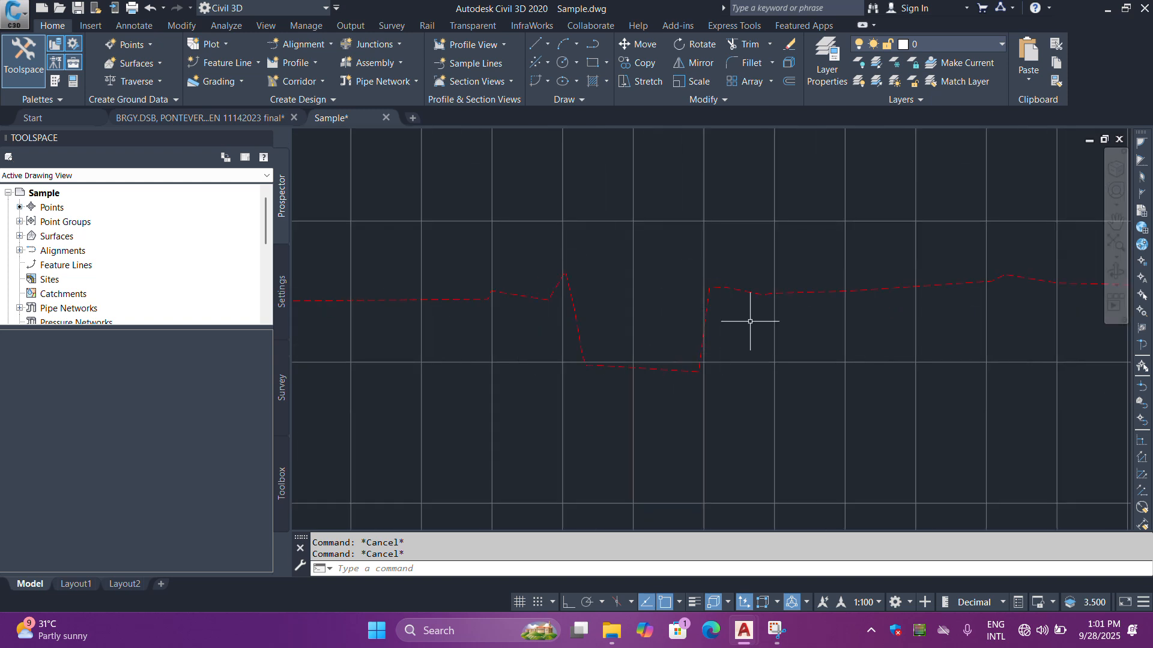
pyautogui.scroll(-5, 746, 343)
pyautogui.scroll(1, 751, 328)
pyautogui.scroll(-2, 764, 332)
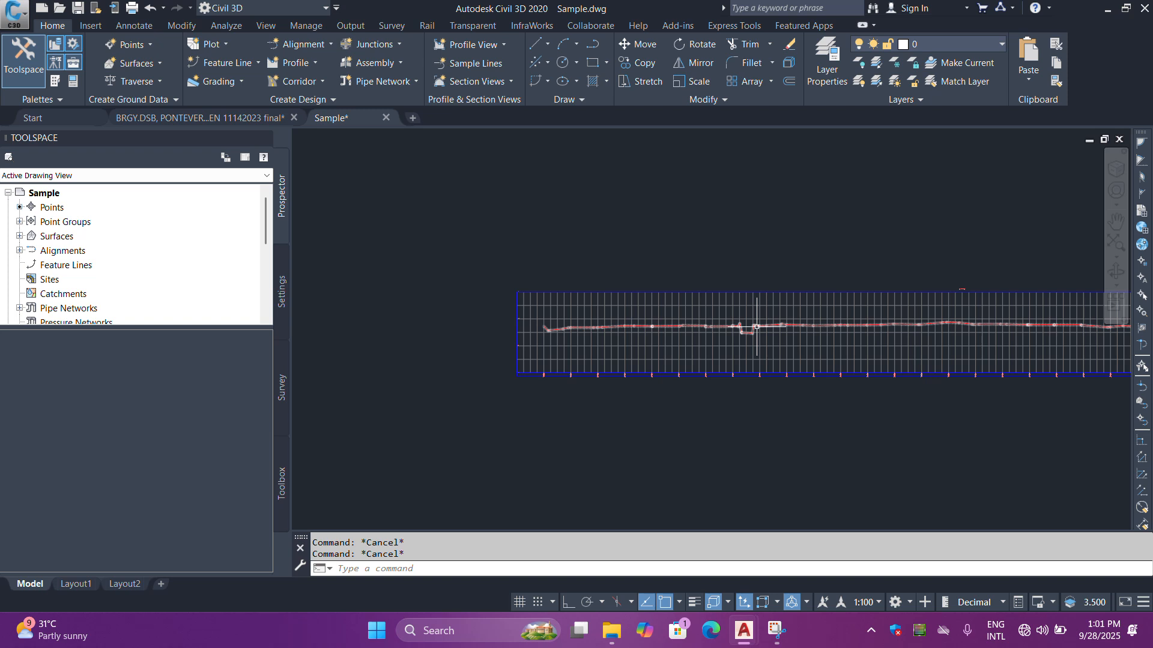
pyautogui.scroll(10, 755, 327)
pyautogui.scroll(-7, 652, 389)
pyautogui.scroll(9, 628, 458)
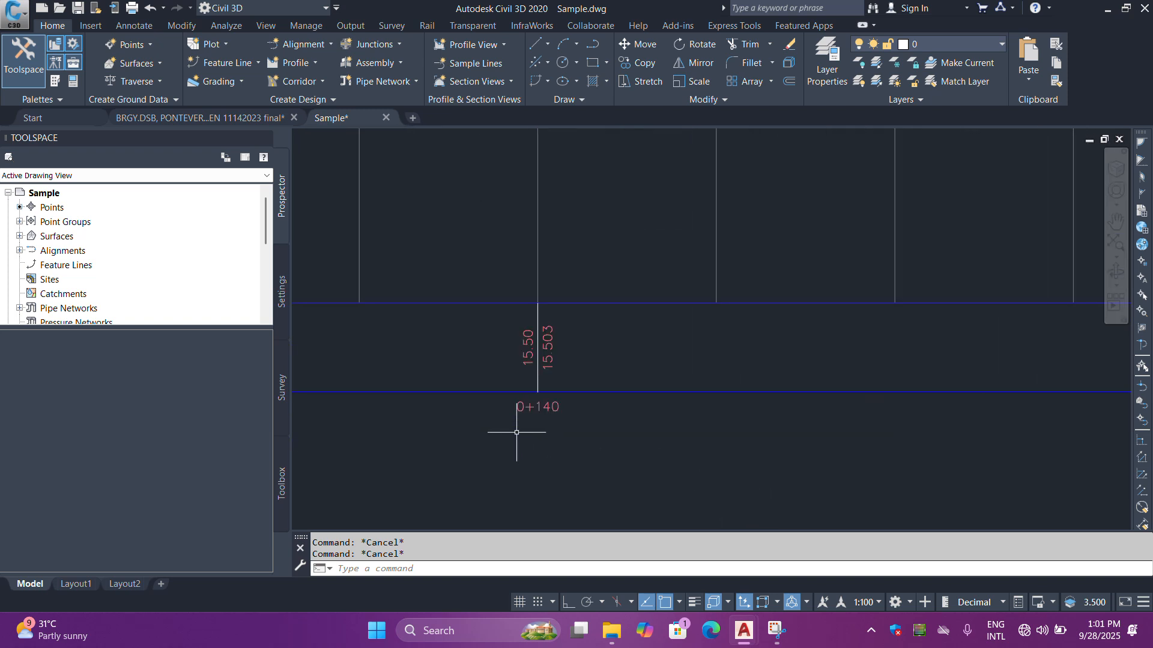
pyautogui.scroll(-2, 521, 420)
pyautogui.scroll(-8, 888, 412)
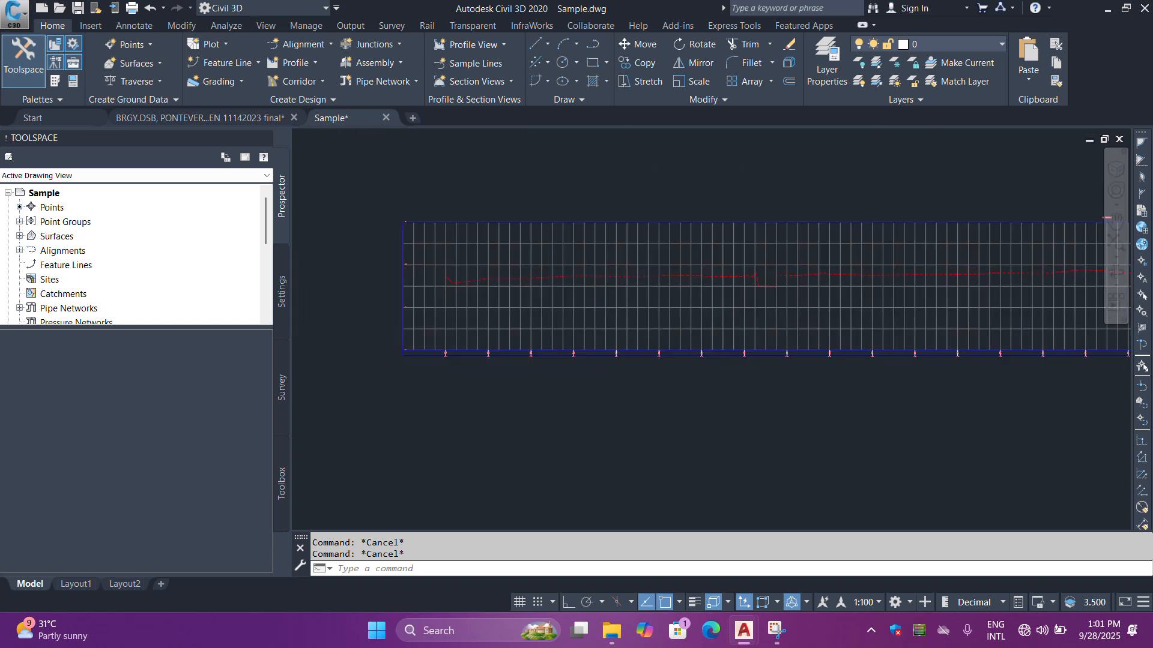
pyautogui.scroll(-5, 884, 298)
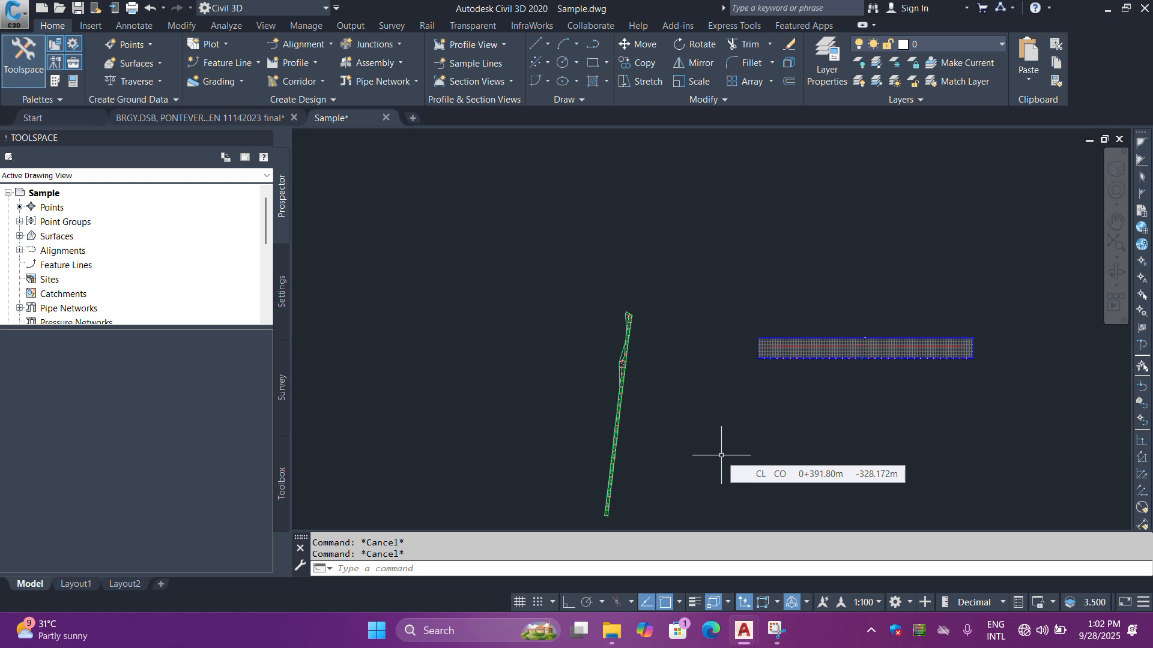
# Split the model space with VIEWPORTS into the Two: Vertical configuration
pyautogui.write('V')
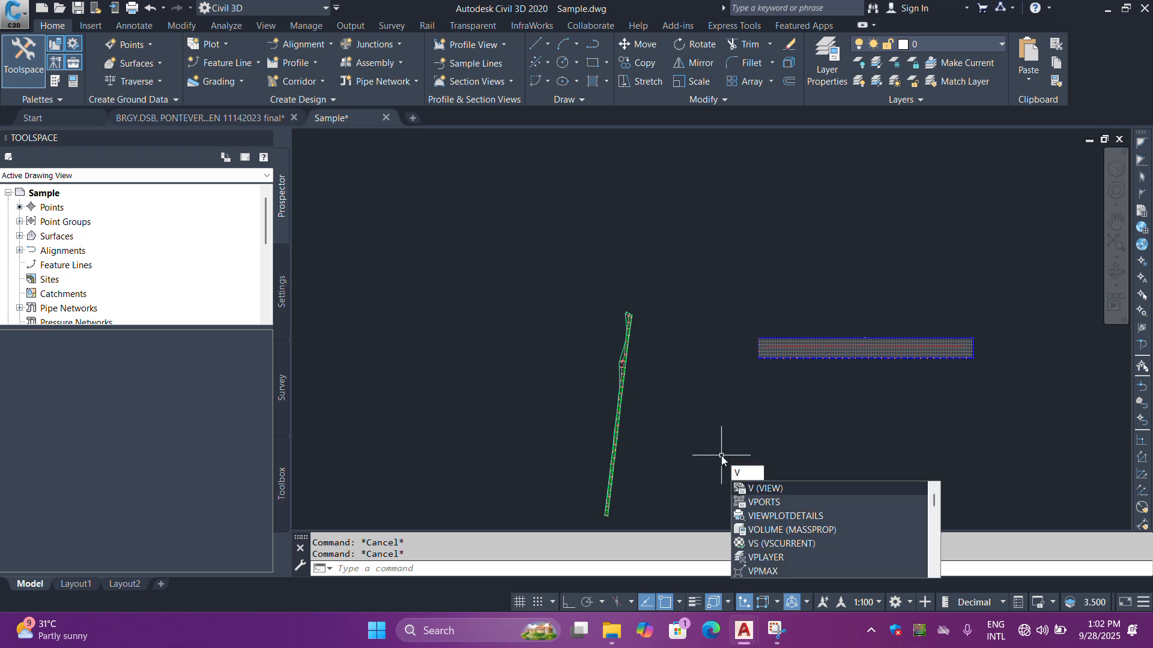
pyautogui.write('IEWp')
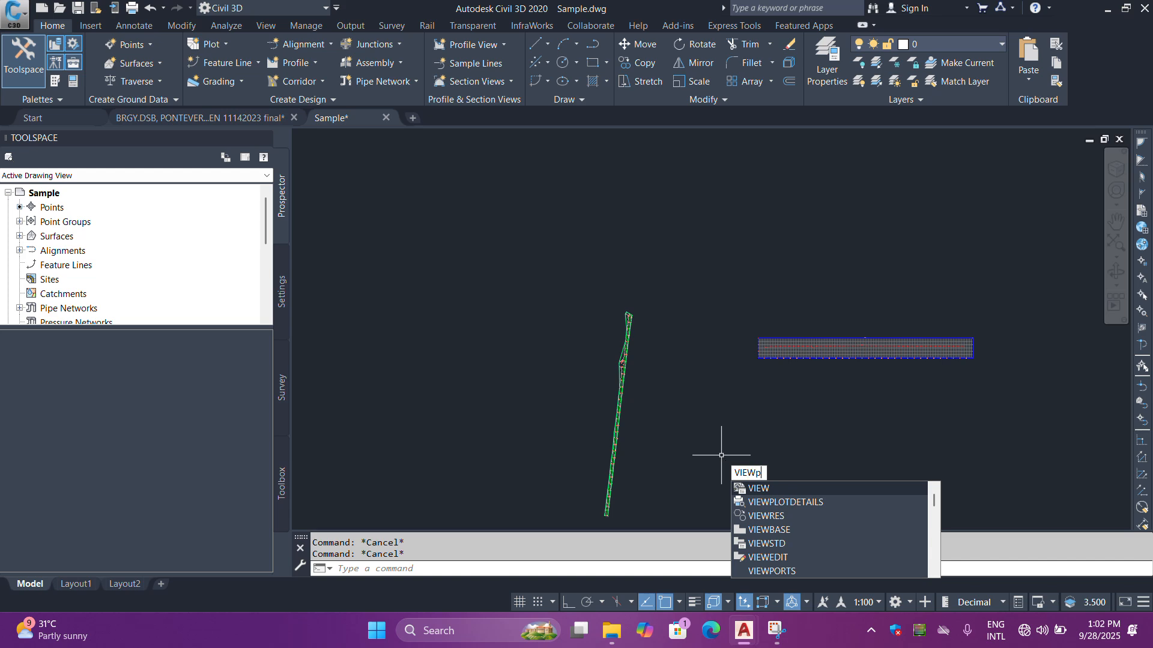
pyautogui.write('ORTS')
pyautogui.press('Return')
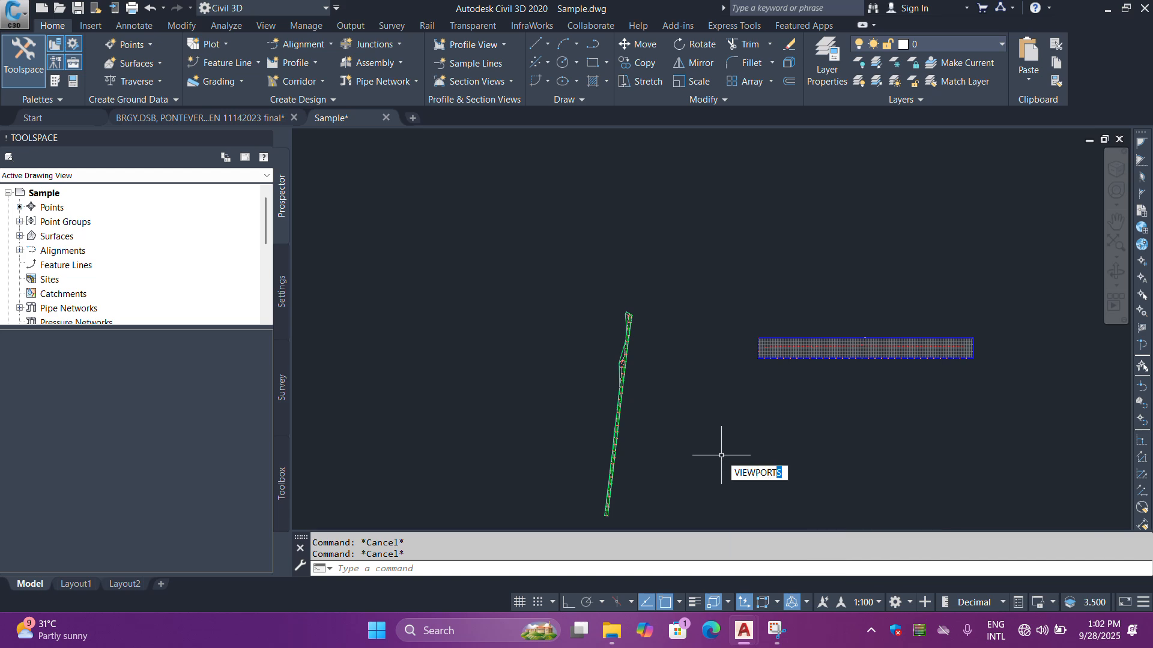
pyautogui.click(384, 252)
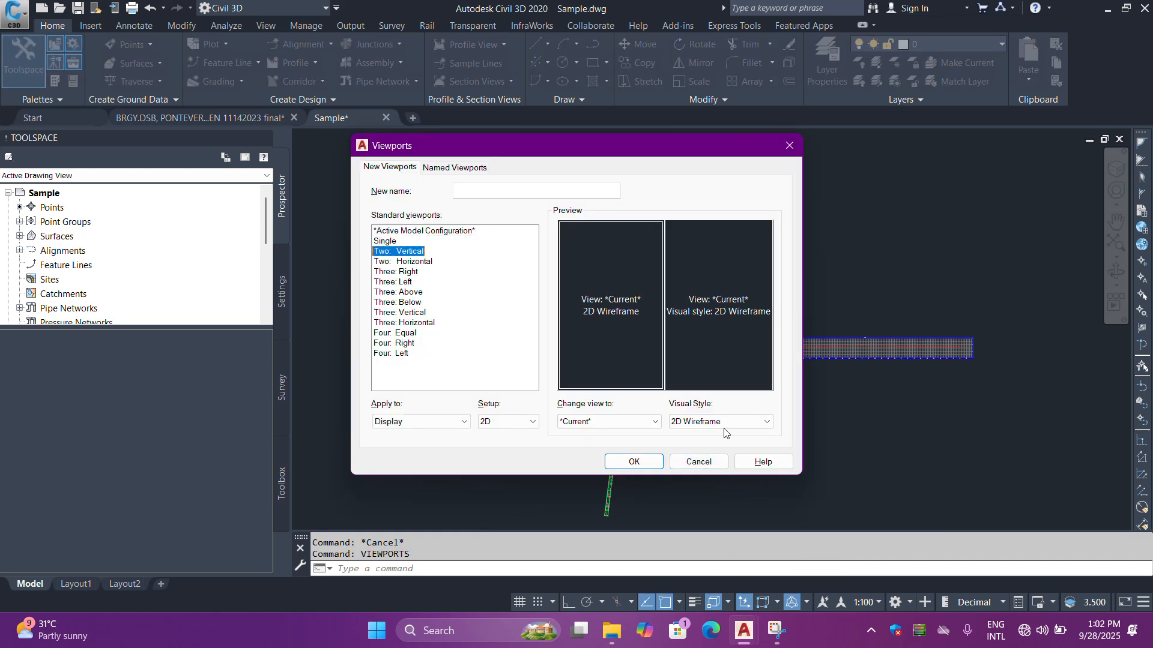
pyautogui.click(635, 462)
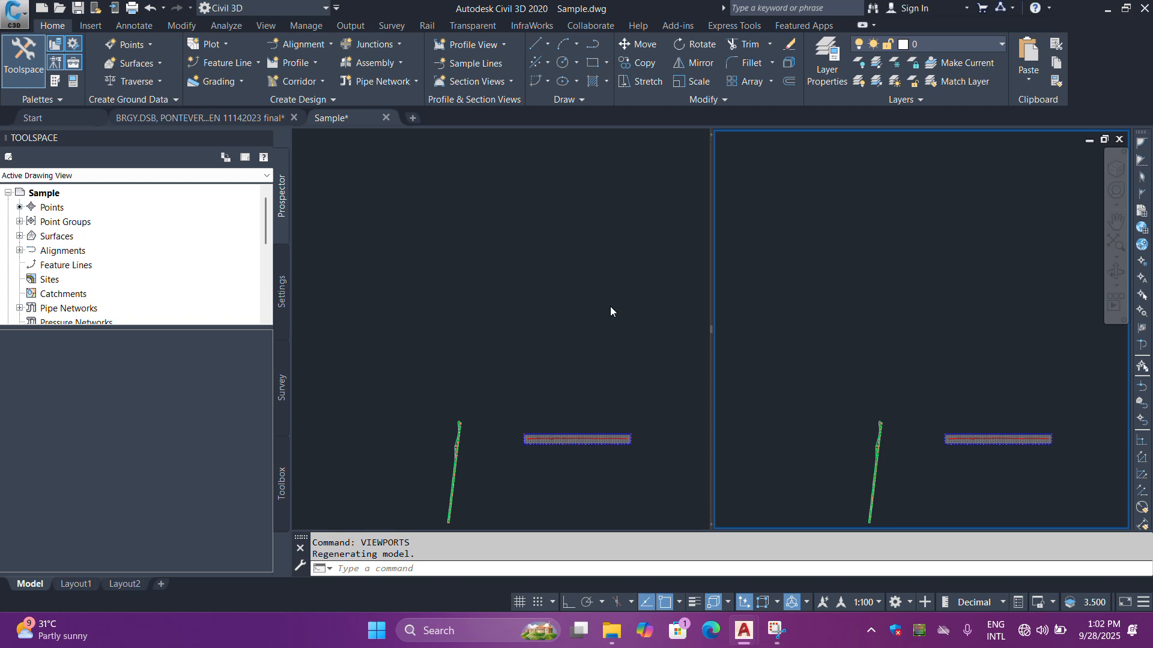
# Hide the Toolspace and show the alignment plan around chainage 0+140 in the left viewport
pyautogui.click(29, 74)
pyautogui.click(327, 316)
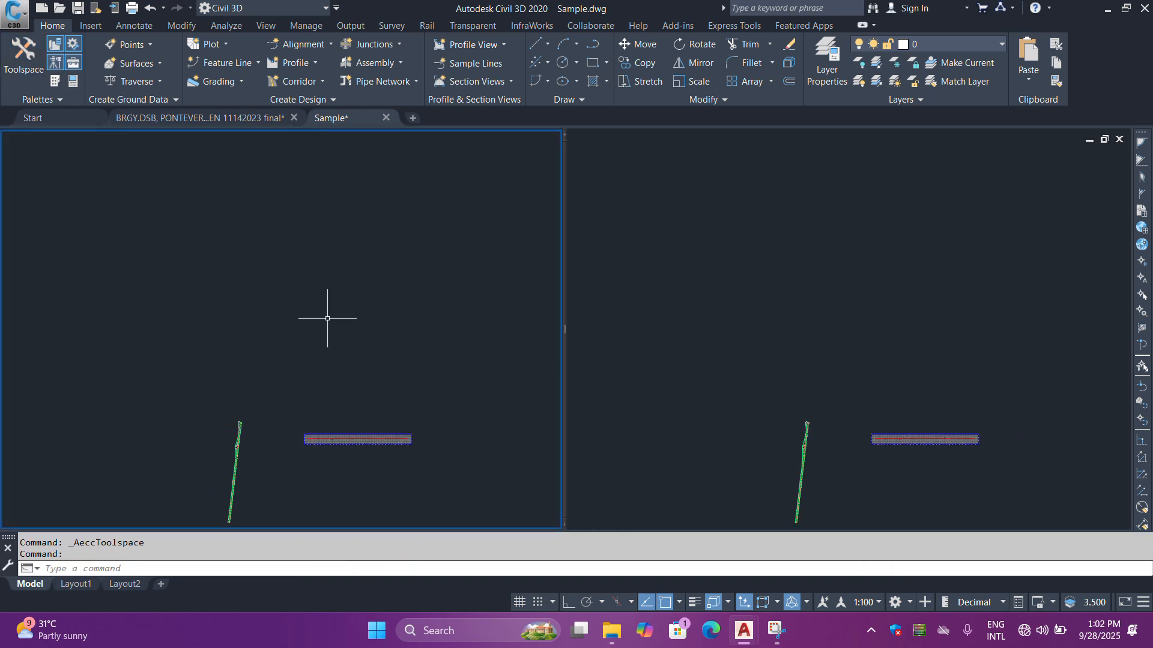
pyautogui.scroll(-5, 305, 289)
pyautogui.scroll(8, 273, 210)
pyautogui.scroll(-2, 415, 245)
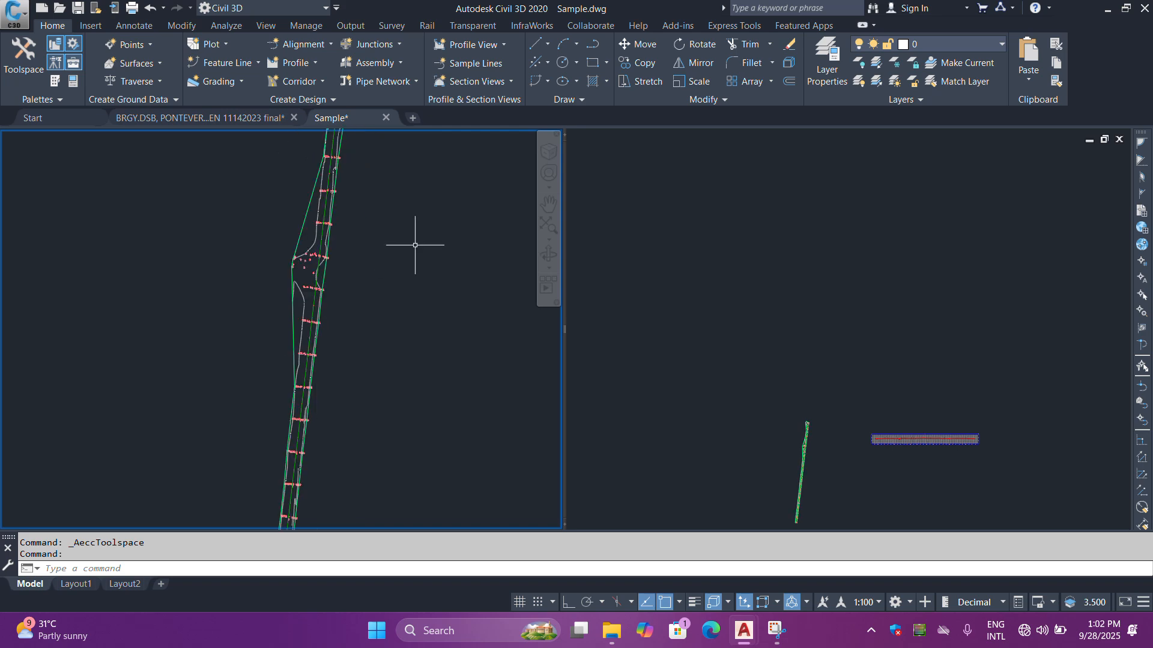
pyautogui.scroll(8, 331, 253)
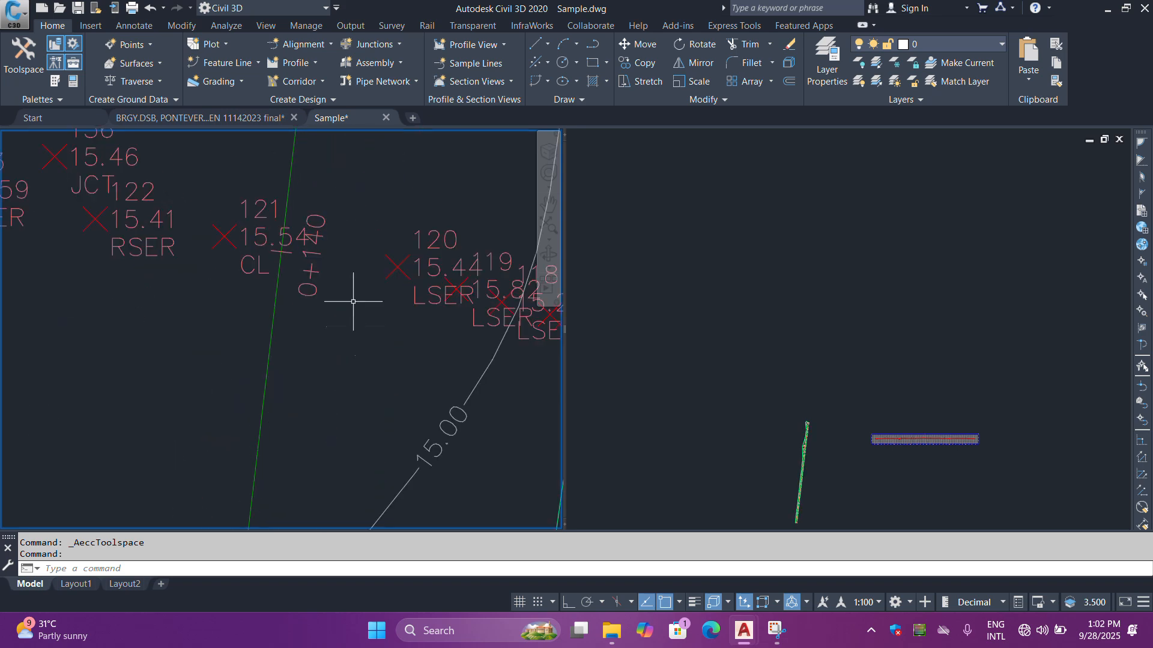
# Show the existing-ground profile dip and the adjacent chainage labels in the right viewport
pyautogui.scroll(-2, 319, 344)
pyautogui.scroll(10, 947, 420)
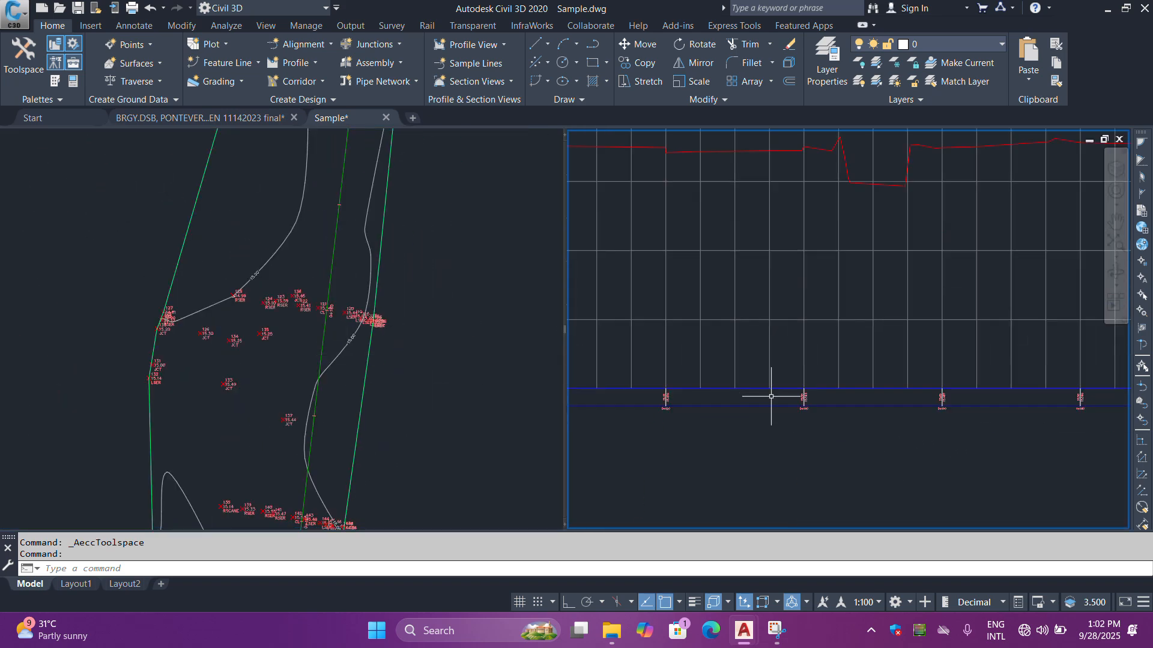
pyautogui.scroll(-6, 823, 397)
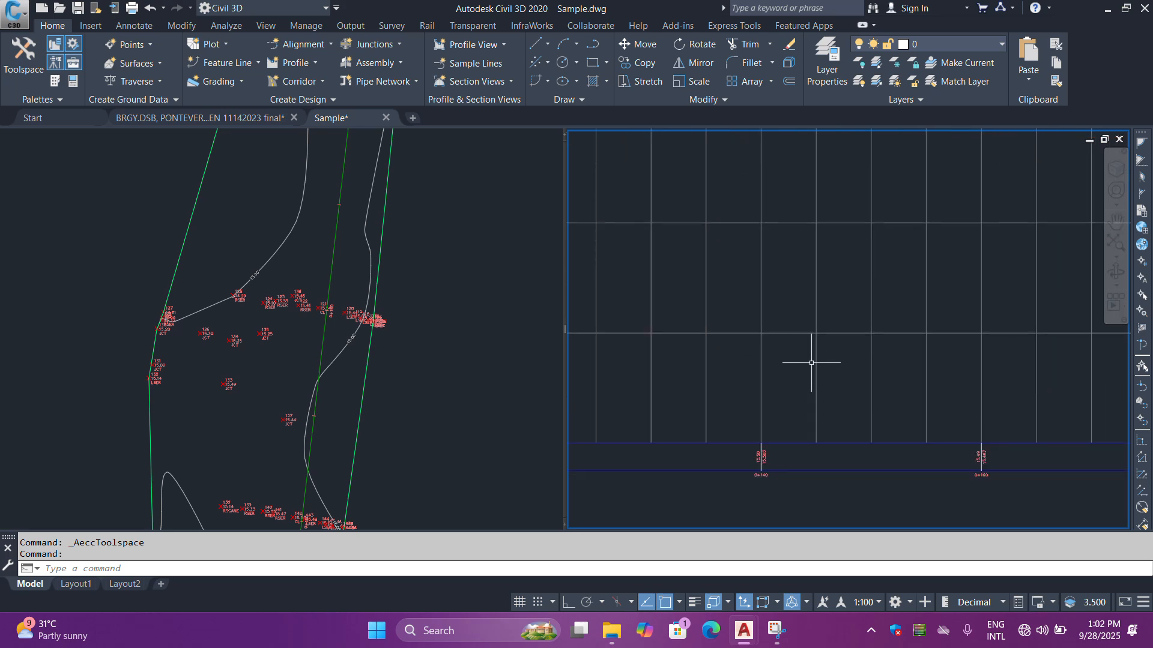
# Examine the surveyed points and the 15.00 contour along the alignment south of chainage 0+140 in the plan viewport
pyautogui.click(357, 362)
pyautogui.scroll(5, 357, 362)
pyautogui.scroll(-5, 348, 381)
pyautogui.scroll(6, 329, 458)
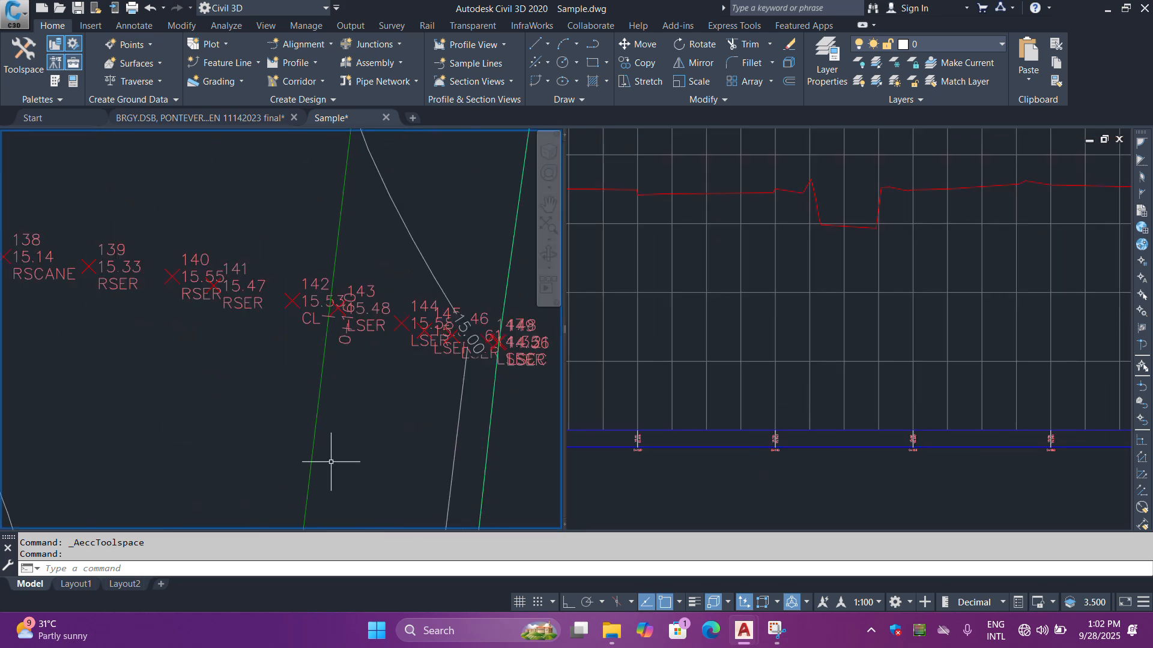
pyautogui.scroll(3, 326, 330)
pyautogui.scroll(-10, 323, 336)
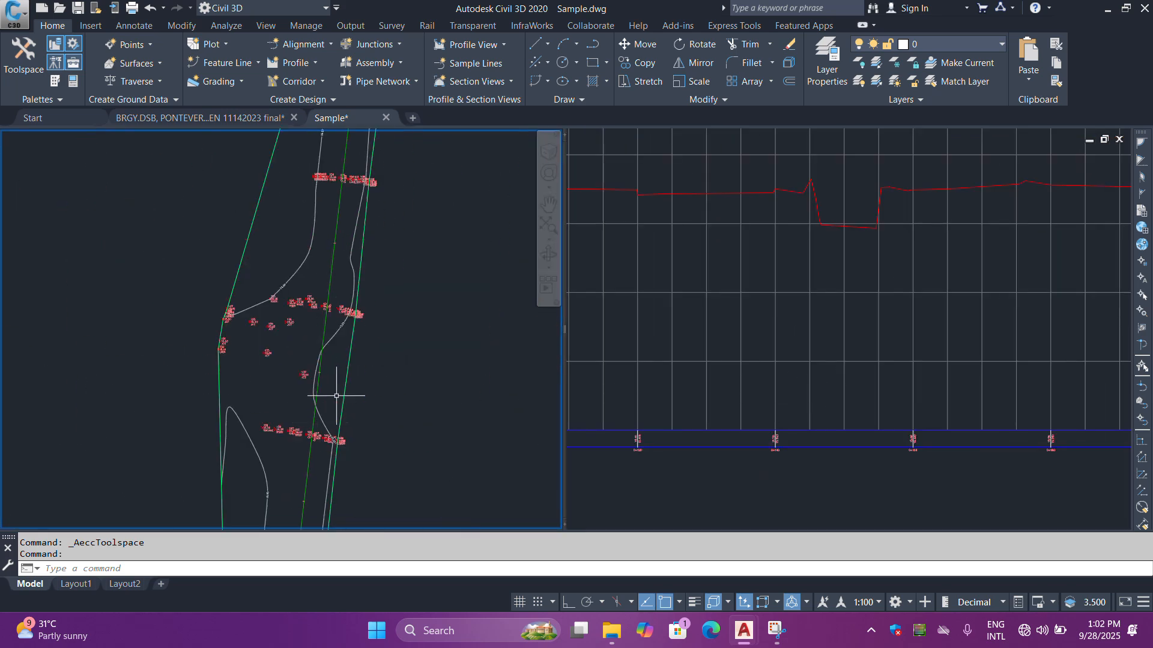
pyautogui.scroll(4, 339, 353)
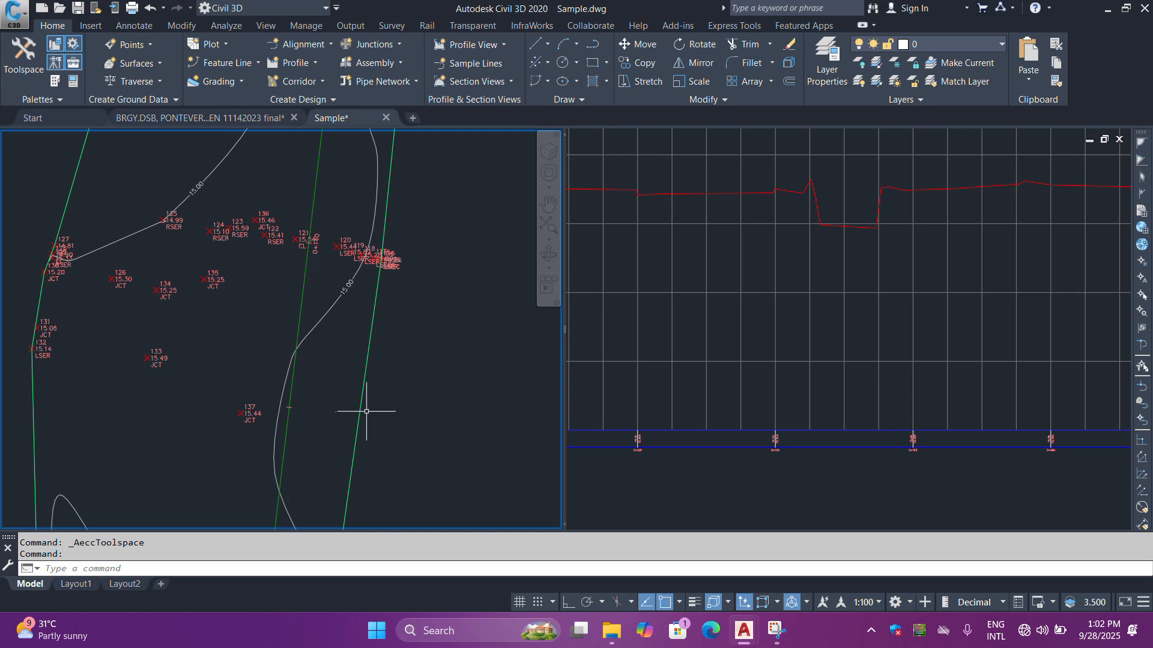
pyautogui.scroll(2, 361, 395)
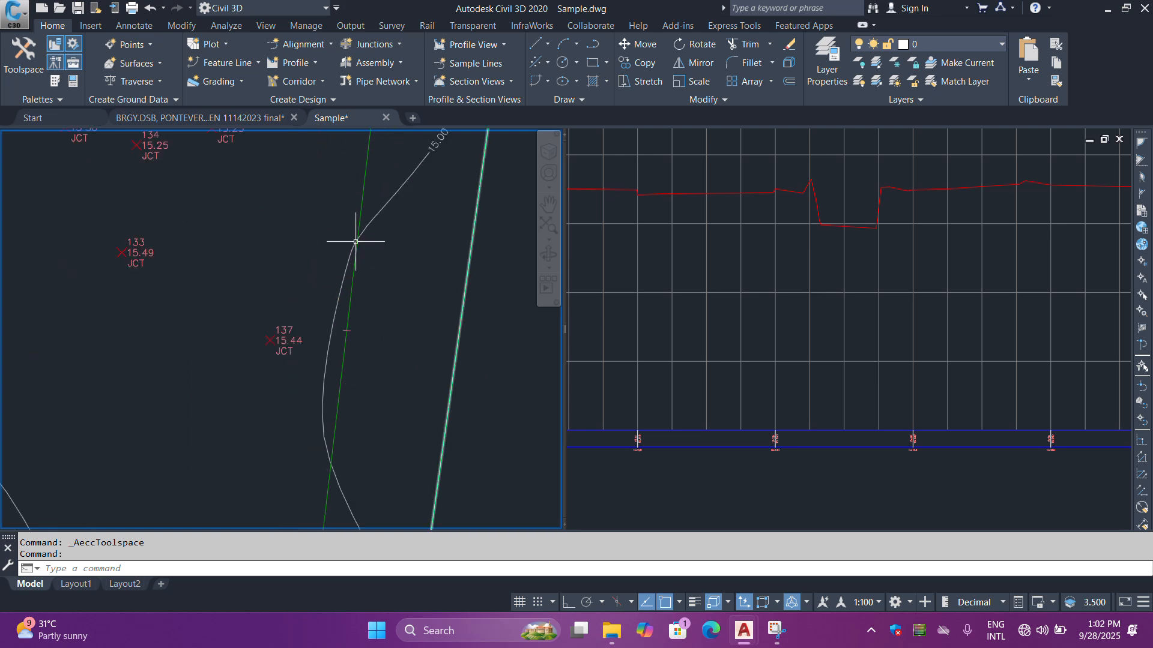
pyautogui.scroll(-2, 353, 337)
pyautogui.scroll(-4, 373, 278)
pyautogui.scroll(4, 373, 279)
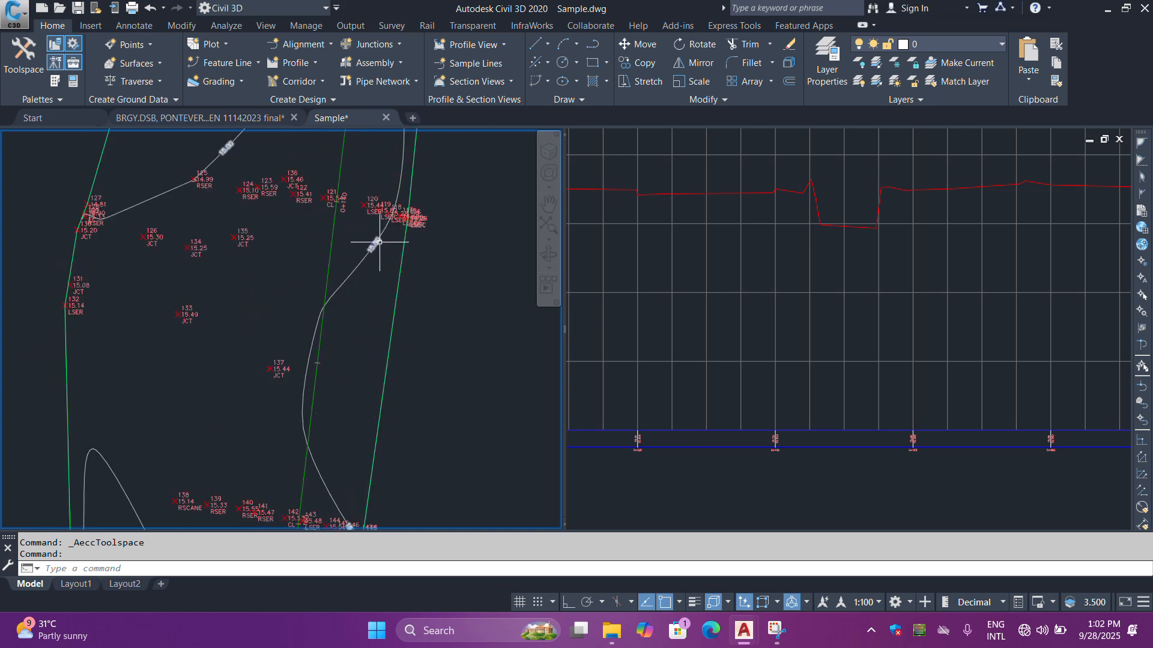
pyautogui.scroll(-4, 325, 308)
pyautogui.scroll(2, 349, 275)
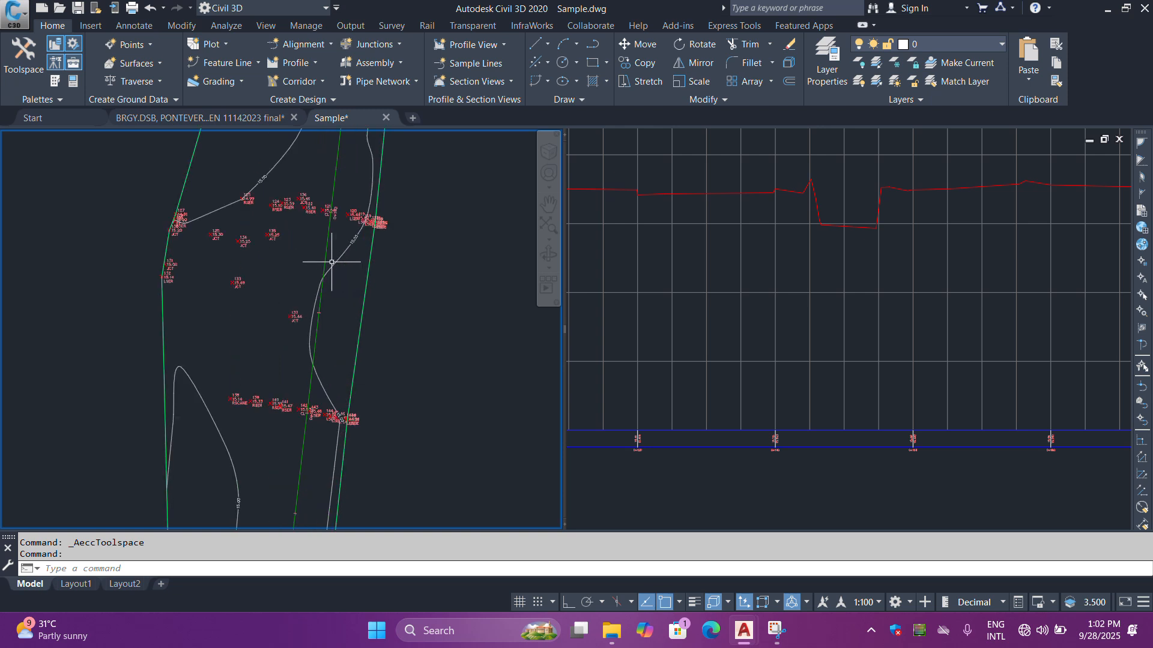
# Compare the gap between centreline points 121 and 142 in plan with the dip in the profile
pyautogui.click(359, 232)
pyautogui.scroll(2, 359, 232)
pyautogui.scroll(-4, 304, 175)
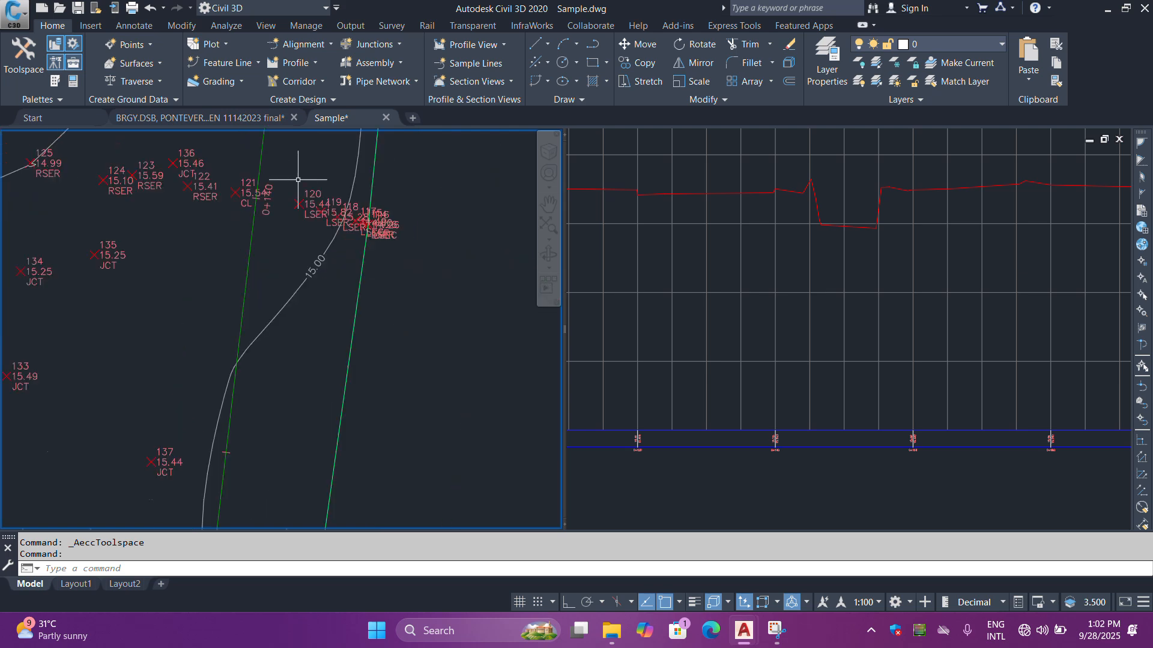
pyautogui.scroll(4, 324, 340)
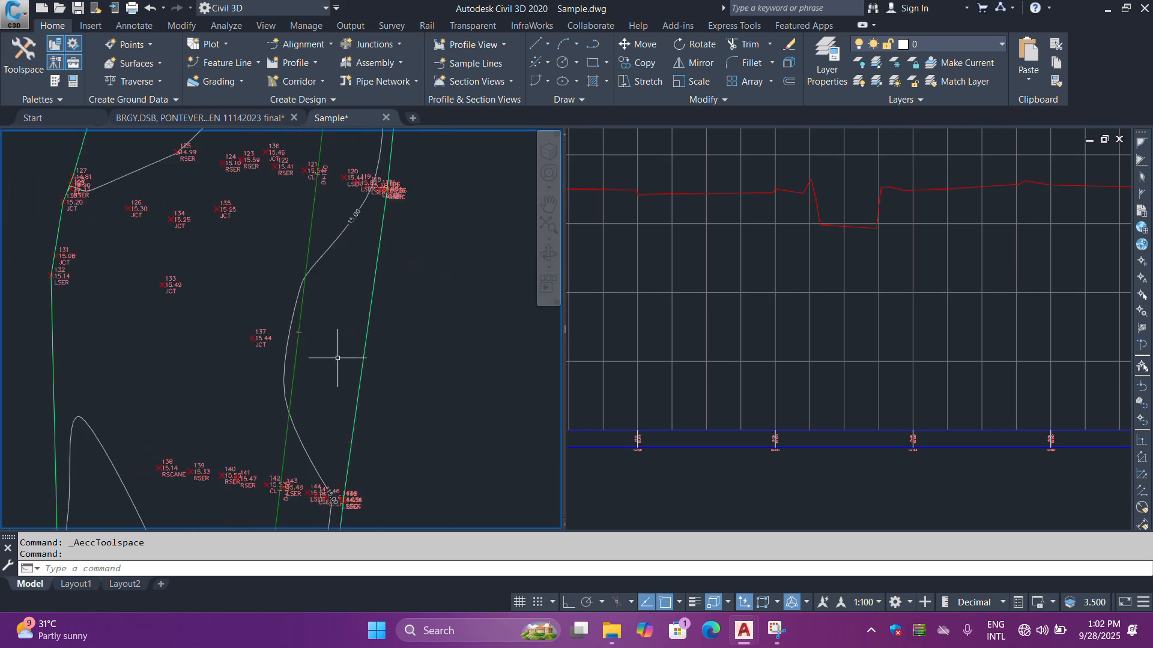
pyautogui.scroll(-4, 305, 381)
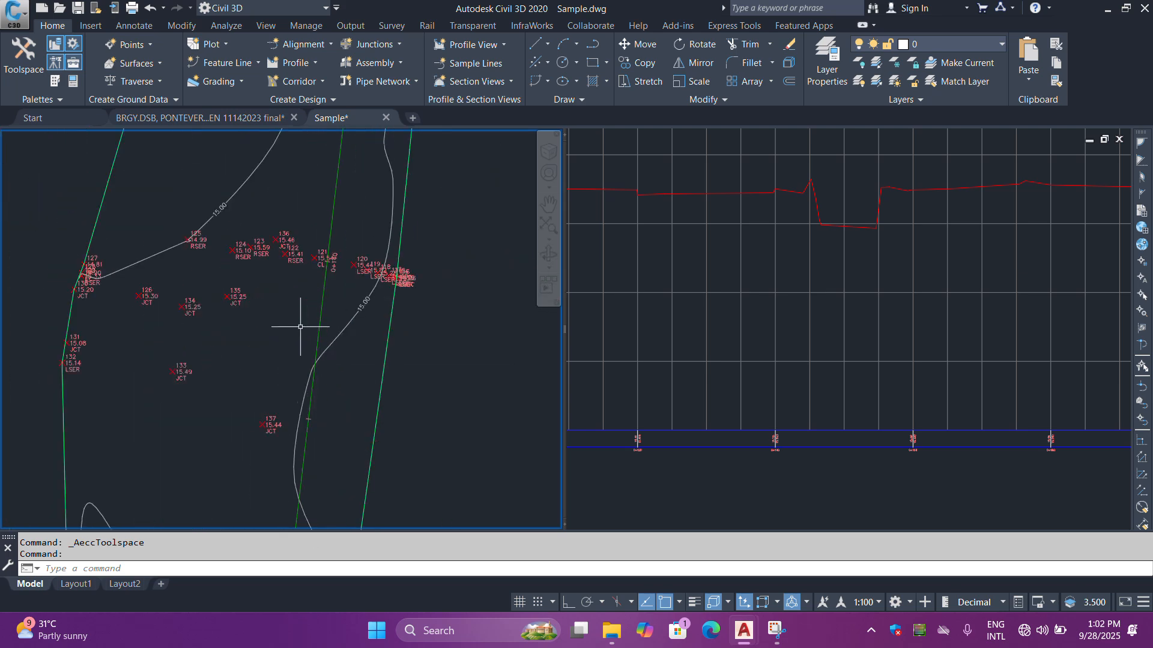
pyautogui.scroll(6, 303, 327)
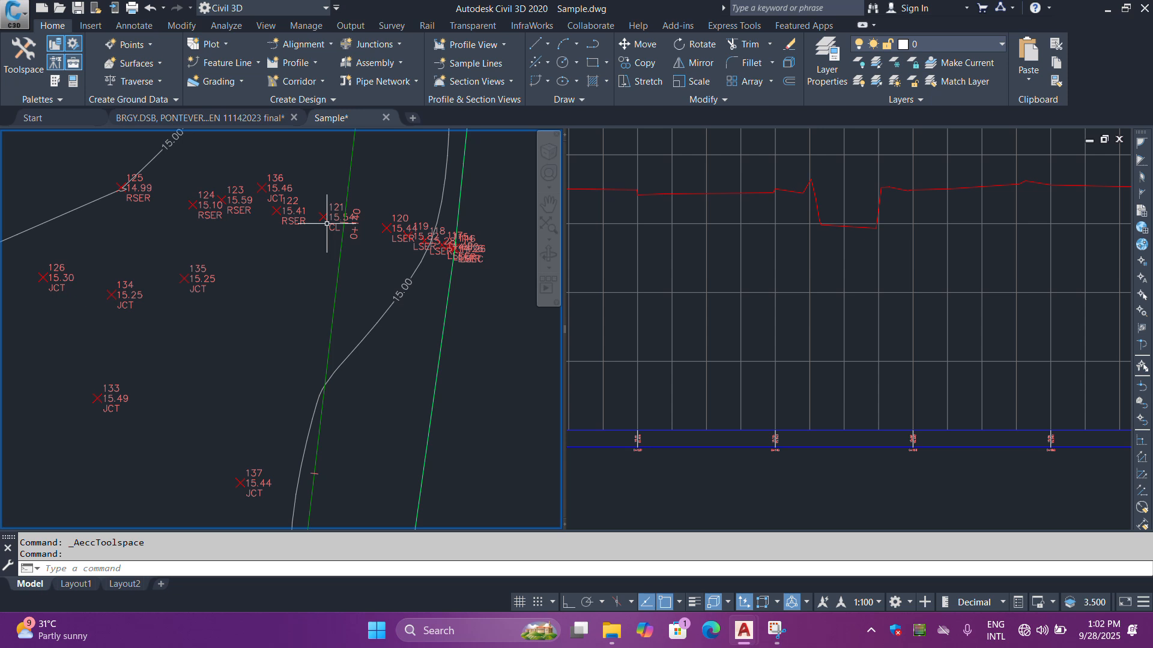
pyautogui.scroll(-3, 327, 223)
pyautogui.scroll(5, 316, 348)
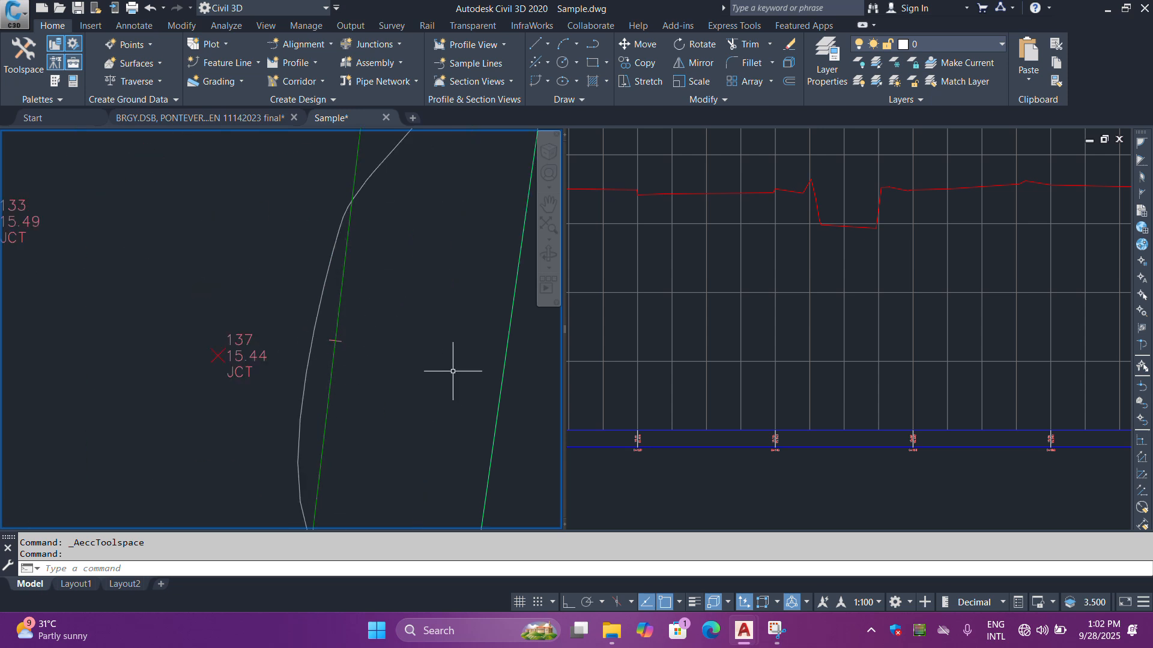
pyautogui.scroll(-5, 421, 345)
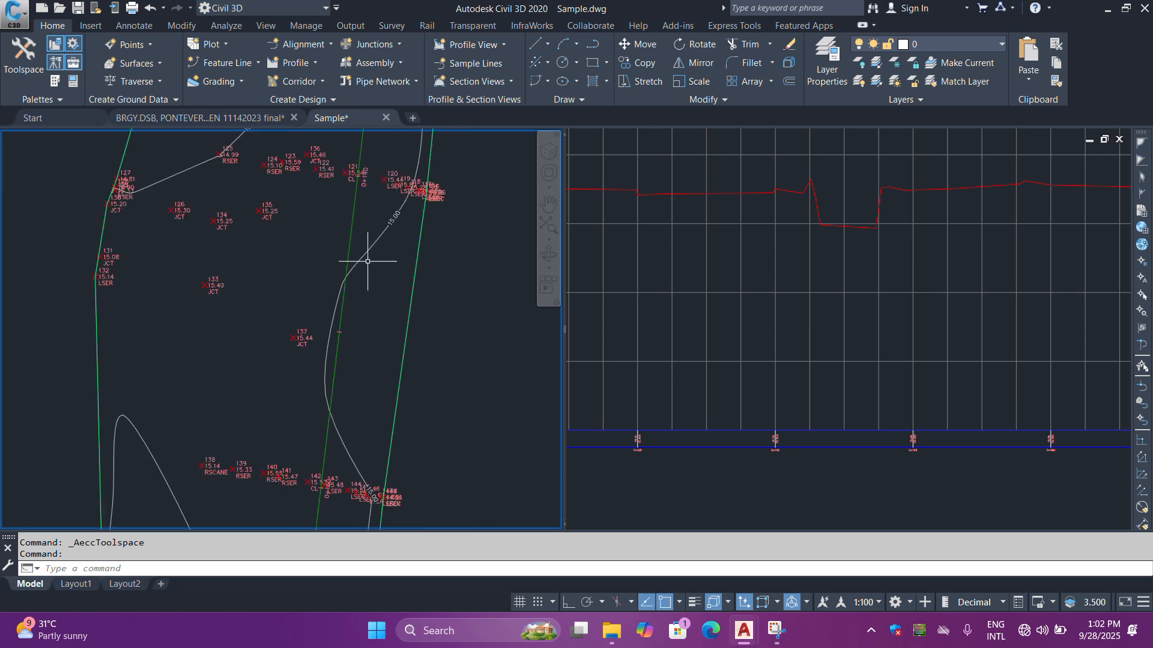
pyautogui.scroll(-2, 308, 400)
pyautogui.scroll(2, 368, 319)
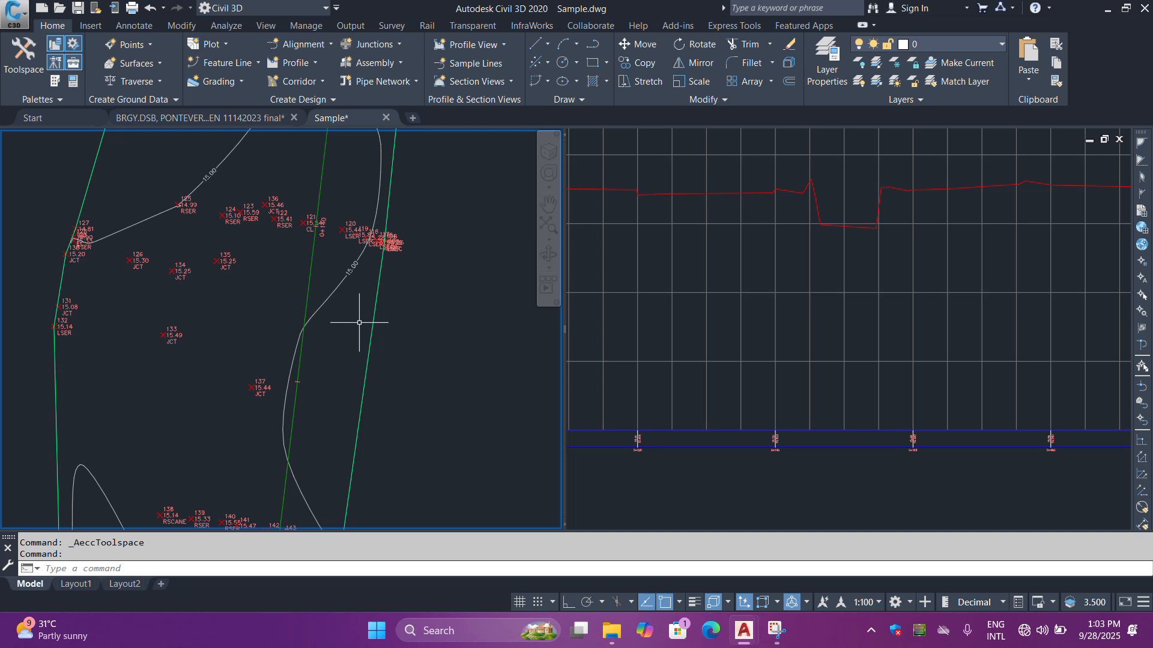
pyautogui.moveTo(358, 322)
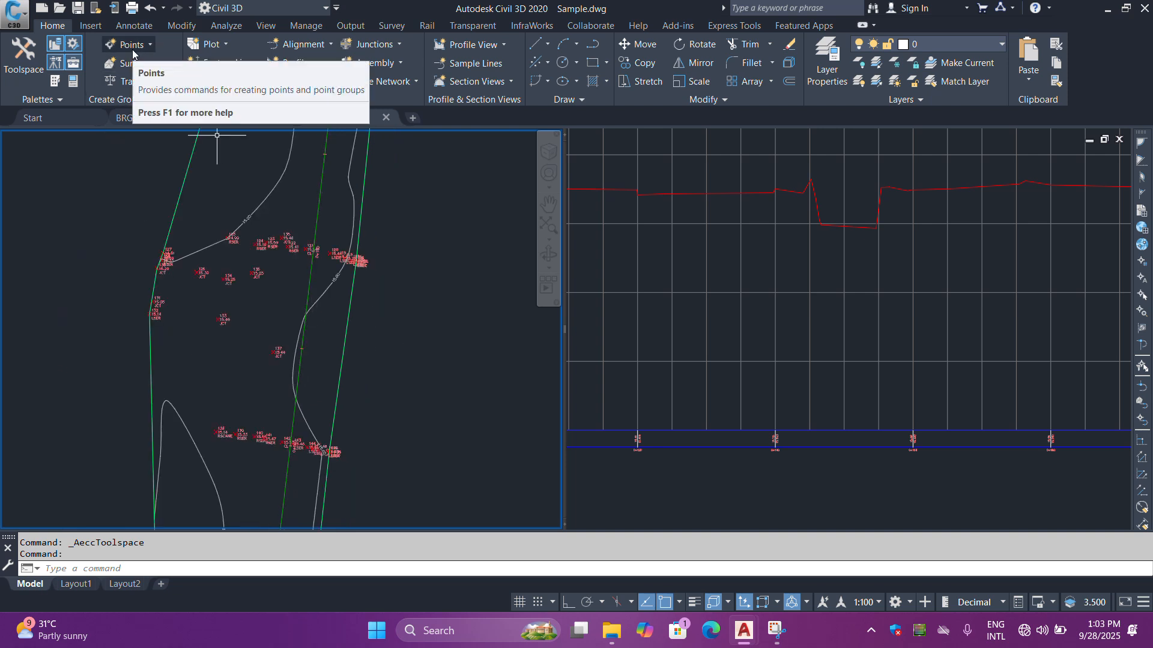
# Open the point creation tools and place their toolbar clear of the plan viewport
pyautogui.click(132, 48)
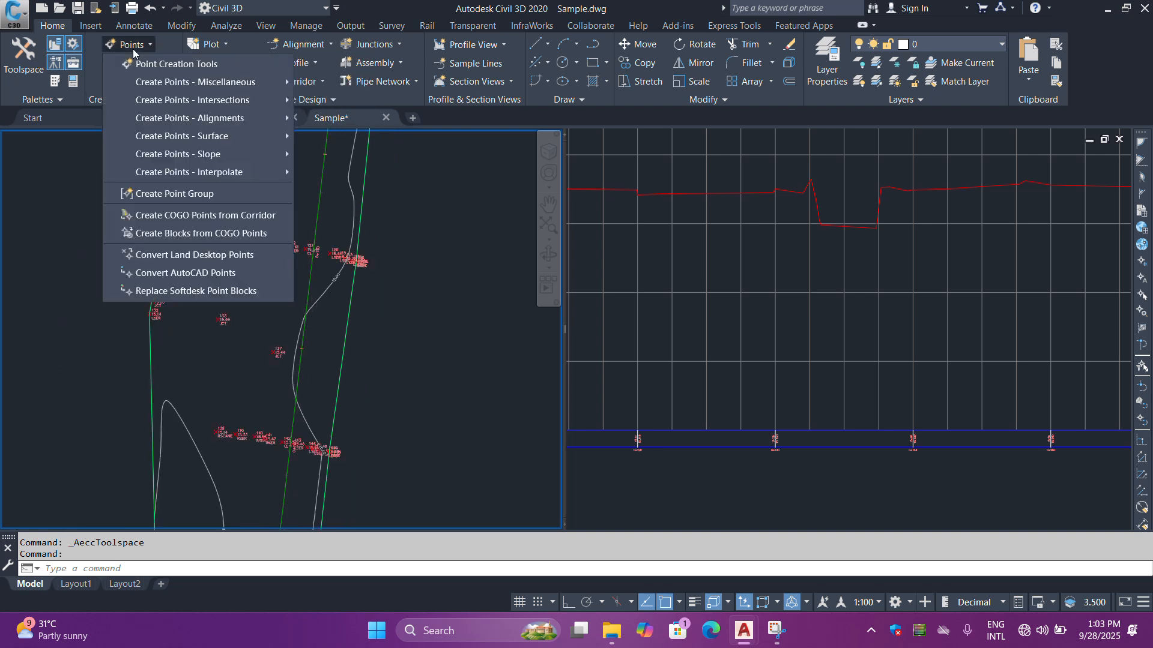
pyautogui.click(169, 67)
pyautogui.moveTo(384, 171); pyautogui.dragTo(366, 80)
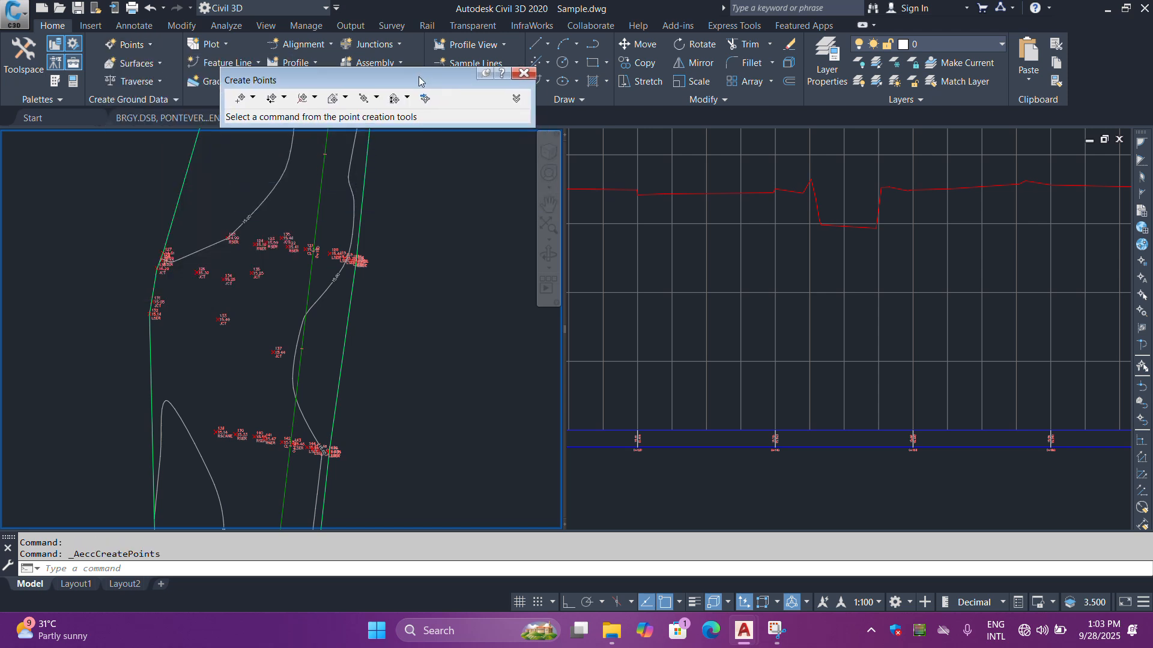
# Interpolate one point between centreline points 121 and 142 with offset 0 and description cl, and end the command
pyautogui.click(363, 103)
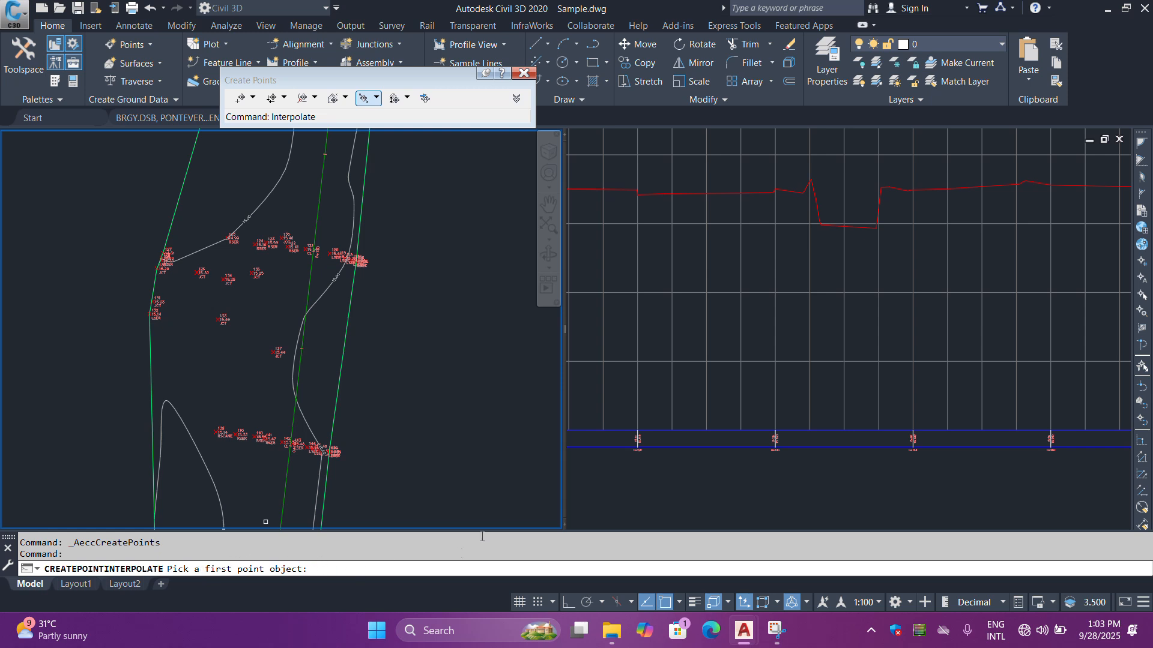
pyautogui.scroll(3, 292, 456)
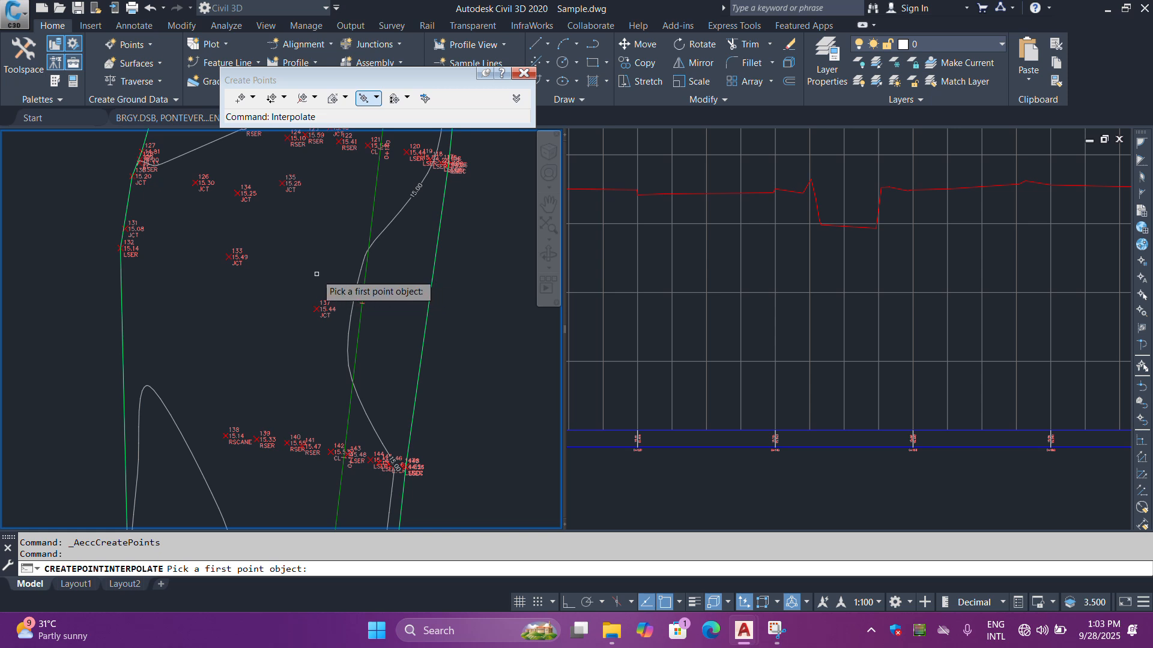
pyautogui.click(366, 146)
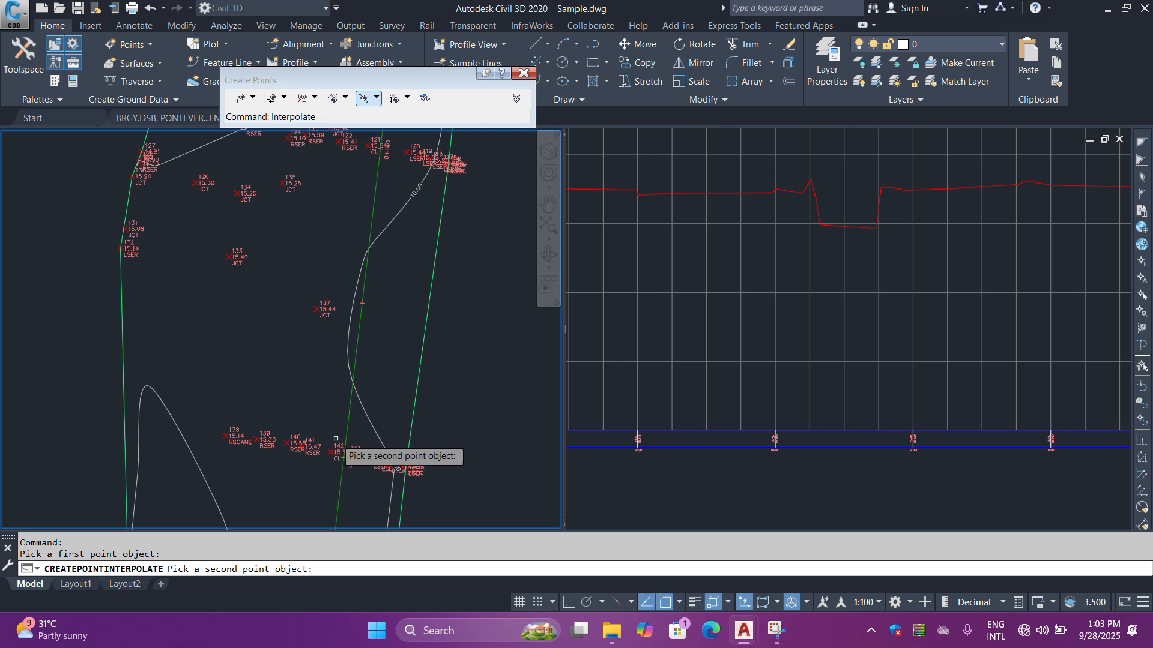
pyautogui.click(338, 451)
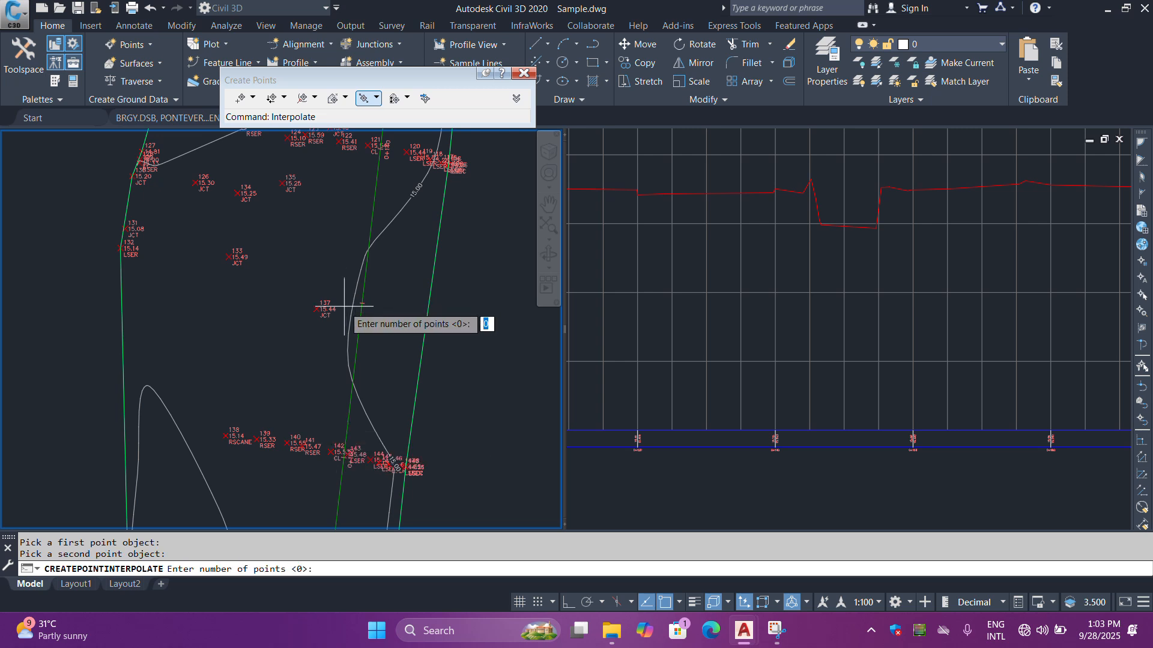
pyautogui.write('1')
pyautogui.press('Return')
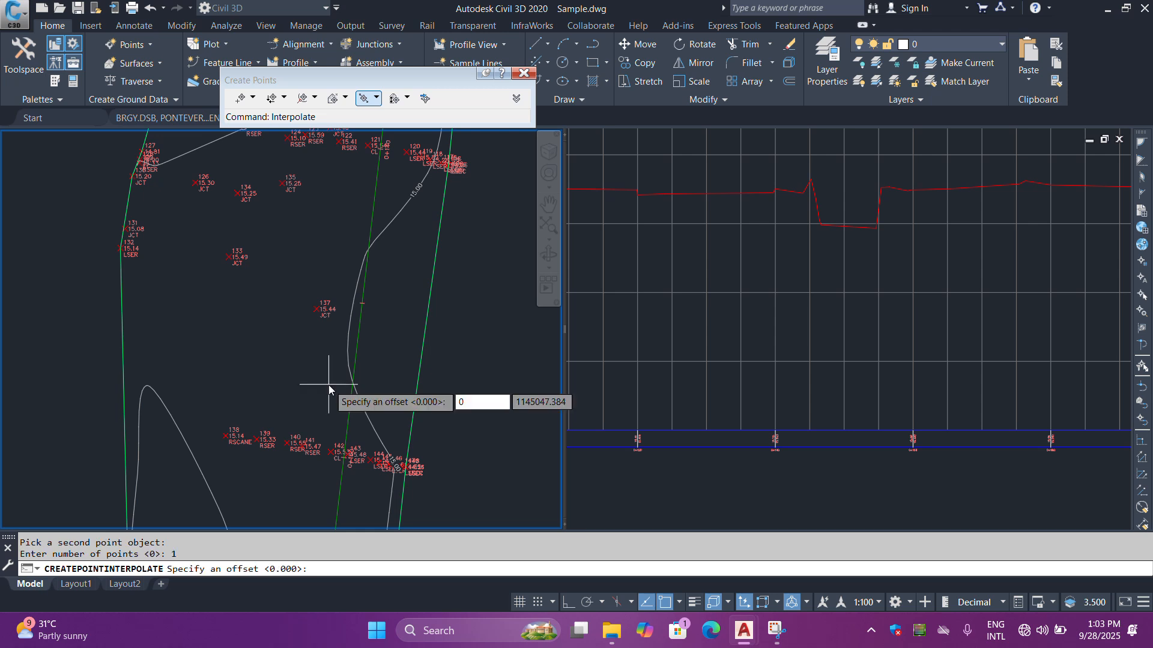
pyautogui.press('Return')
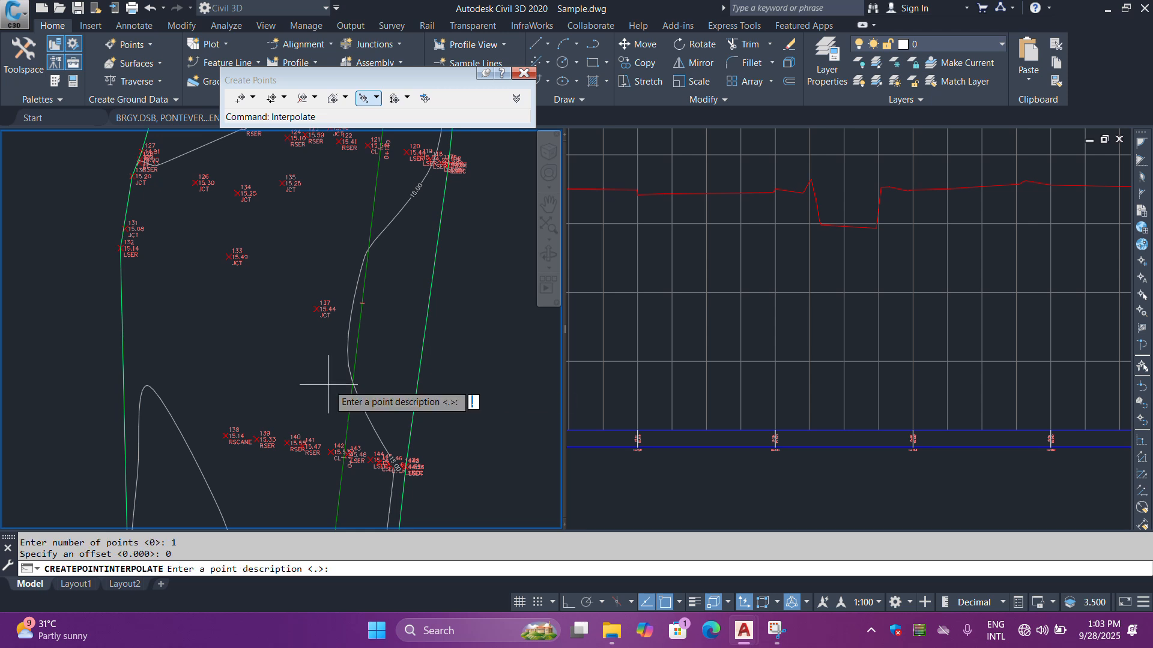
pyautogui.write('cl')
pyautogui.press('Return')
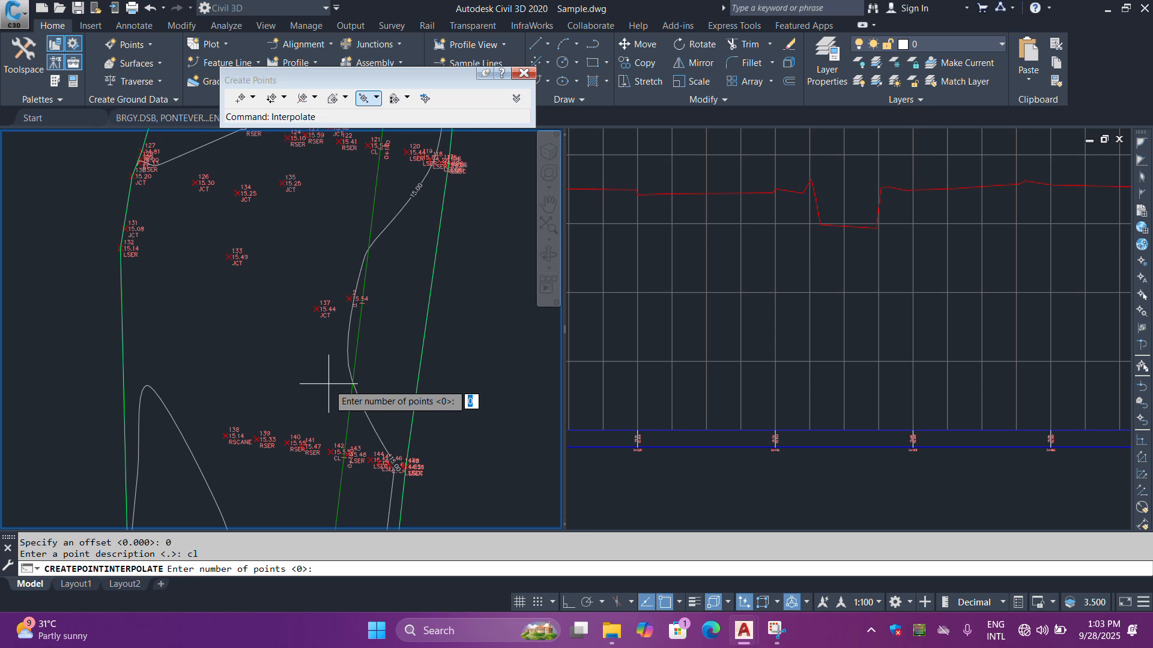
pyautogui.scroll(4, 329, 383)
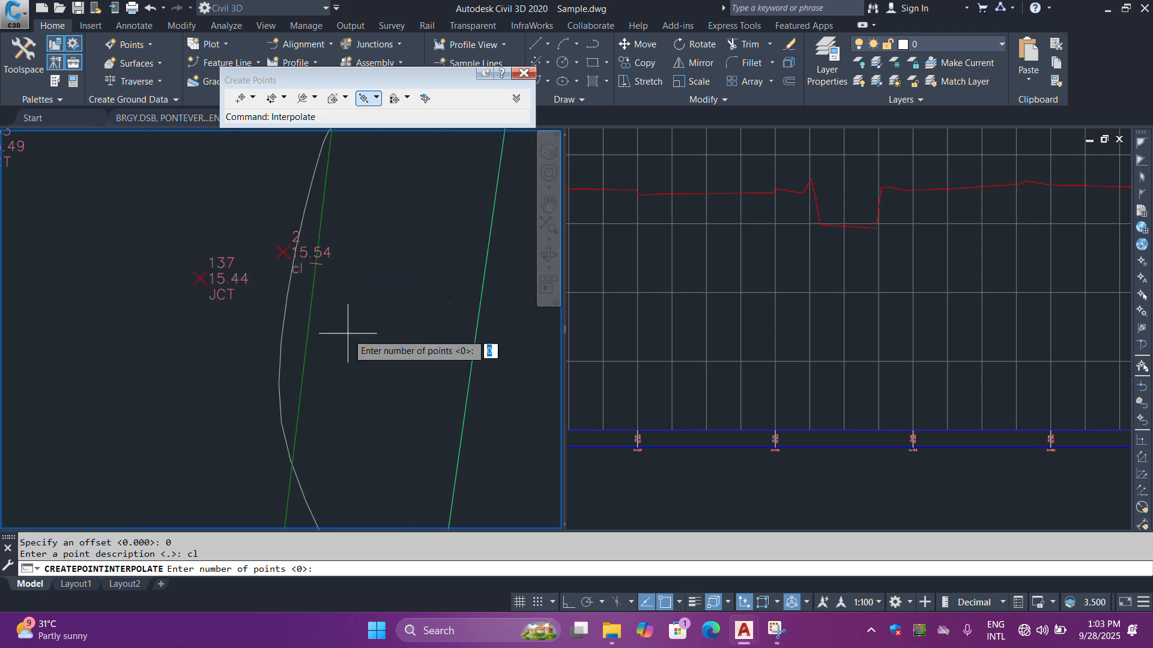
pyautogui.scroll(-4, 360, 337)
pyautogui.scroll(2, 403, 354)
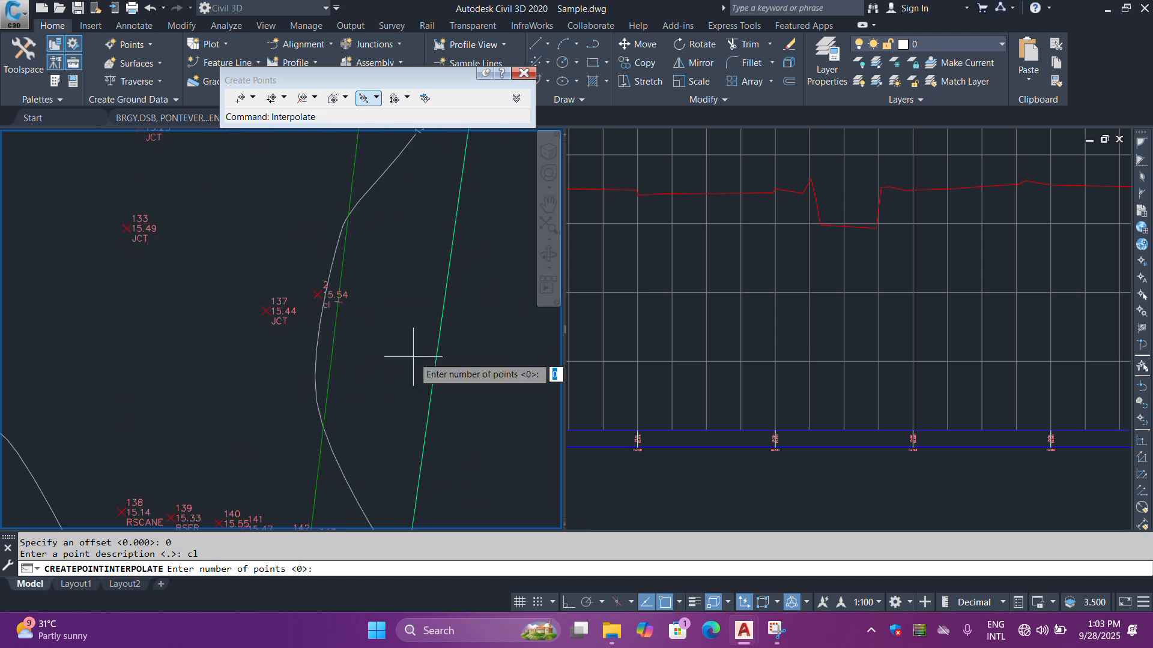
pyautogui.scroll(-2, 400, 318)
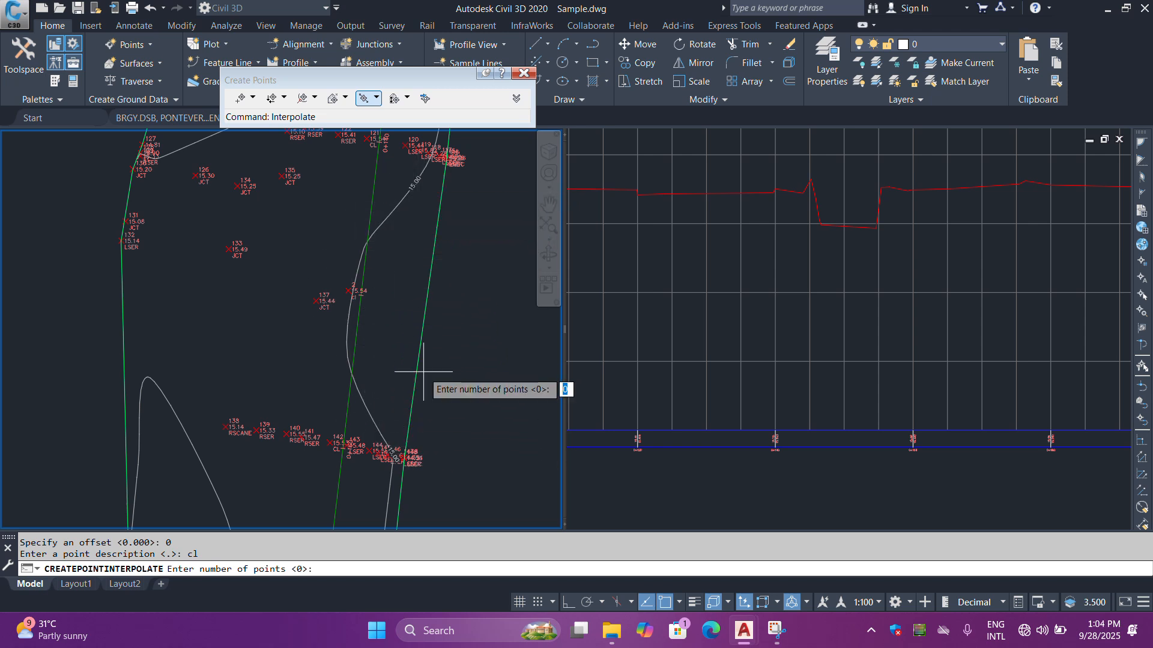
pyautogui.press('Escape')
pyautogui.press('Escape')
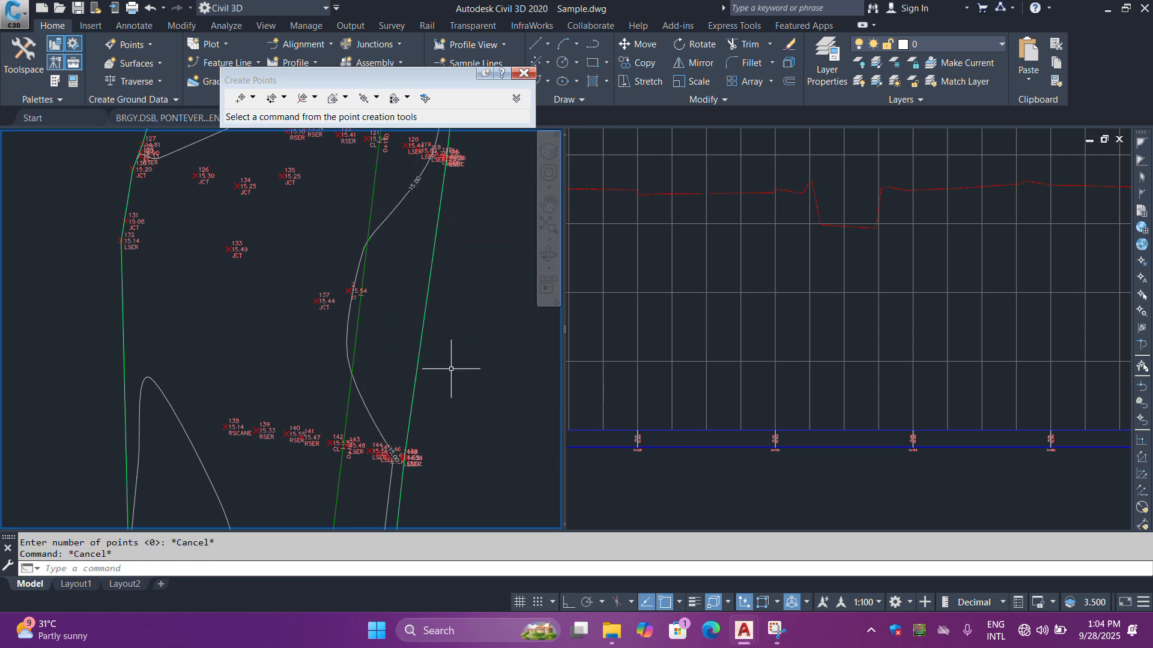
# Examine the LSER and RSER points beside the centreline in the two surveyed cross-sections around the new cl point
pyautogui.moveTo(396, 320); pyautogui.dragTo(412, 386, button='middle')
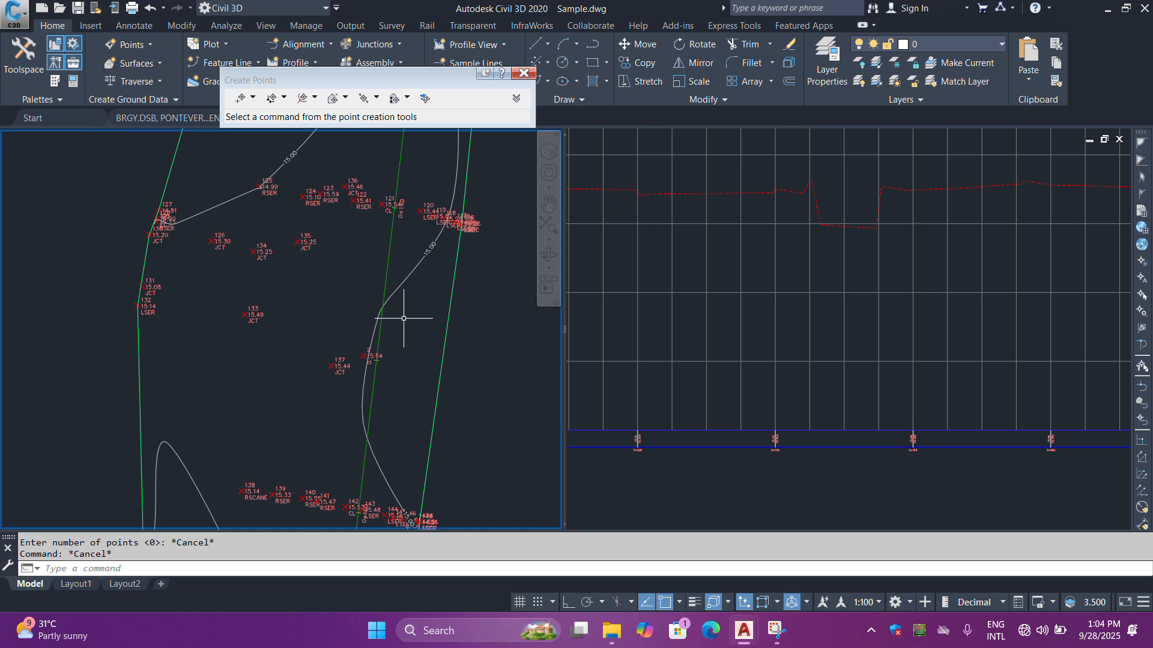
pyautogui.scroll(2, 412, 235)
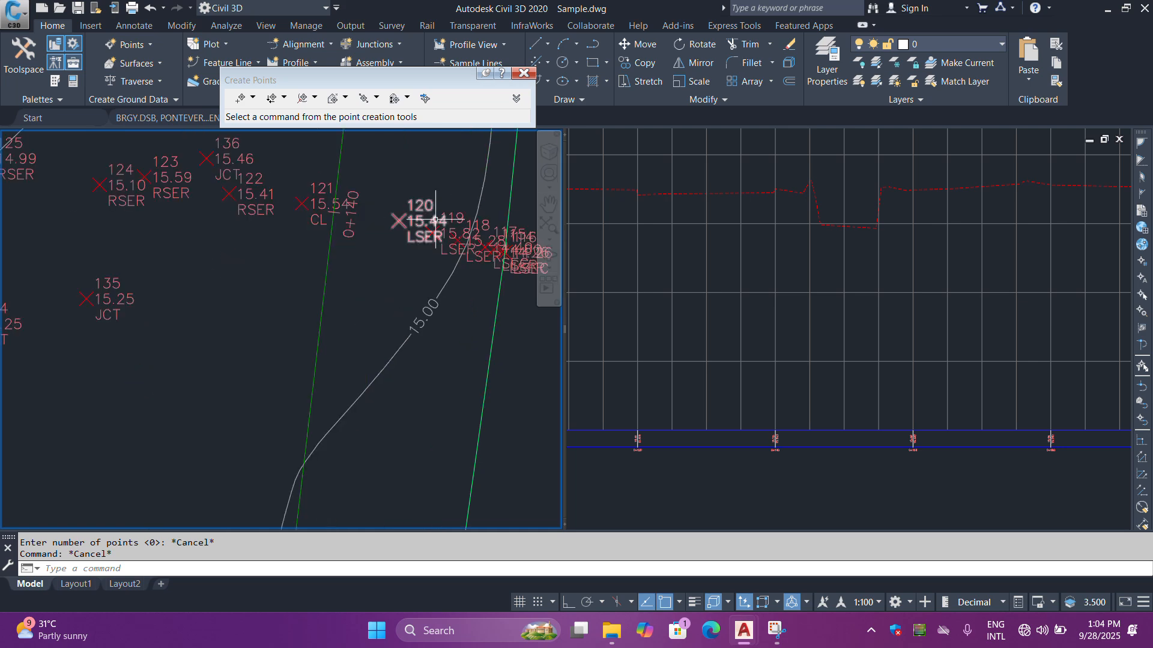
pyautogui.scroll(-2, 424, 201)
pyautogui.scroll(4, 258, 200)
pyautogui.scroll(-4, 258, 201)
pyautogui.scroll(2, 324, 228)
pyautogui.scroll(-2, 313, 227)
pyautogui.scroll(2, 384, 236)
pyautogui.scroll(-4, 374, 244)
pyautogui.press('Escape')
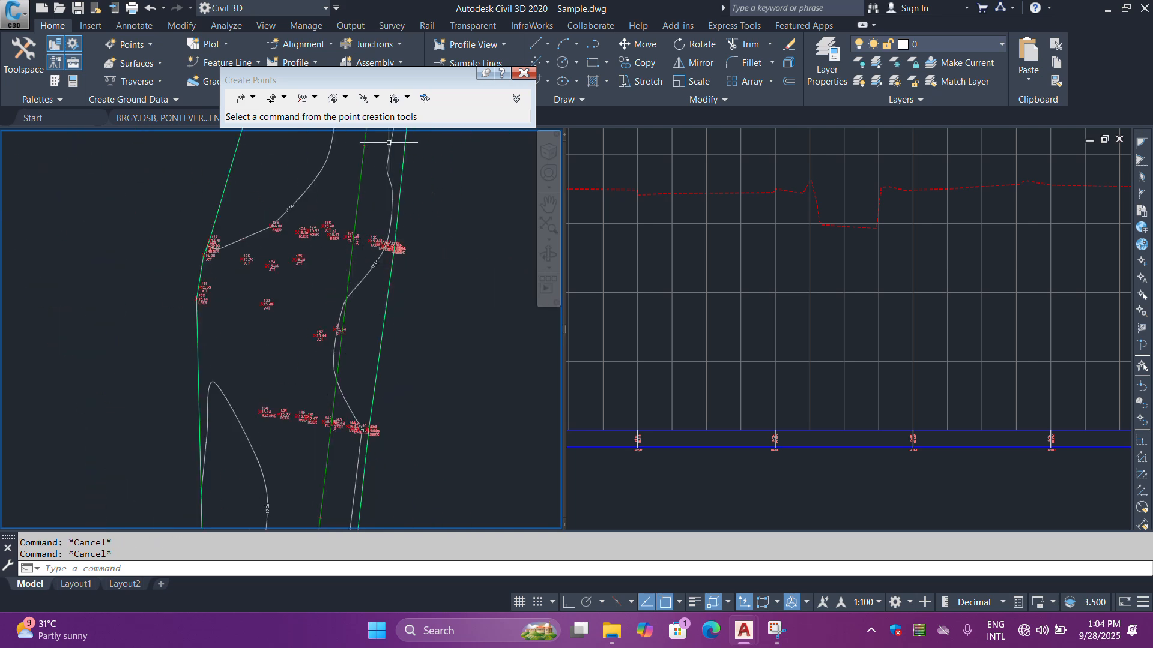
# Interpolate one point between RSER points 122 and 141 with the default offset and description rser, and end the command
pyautogui.click(377, 103)
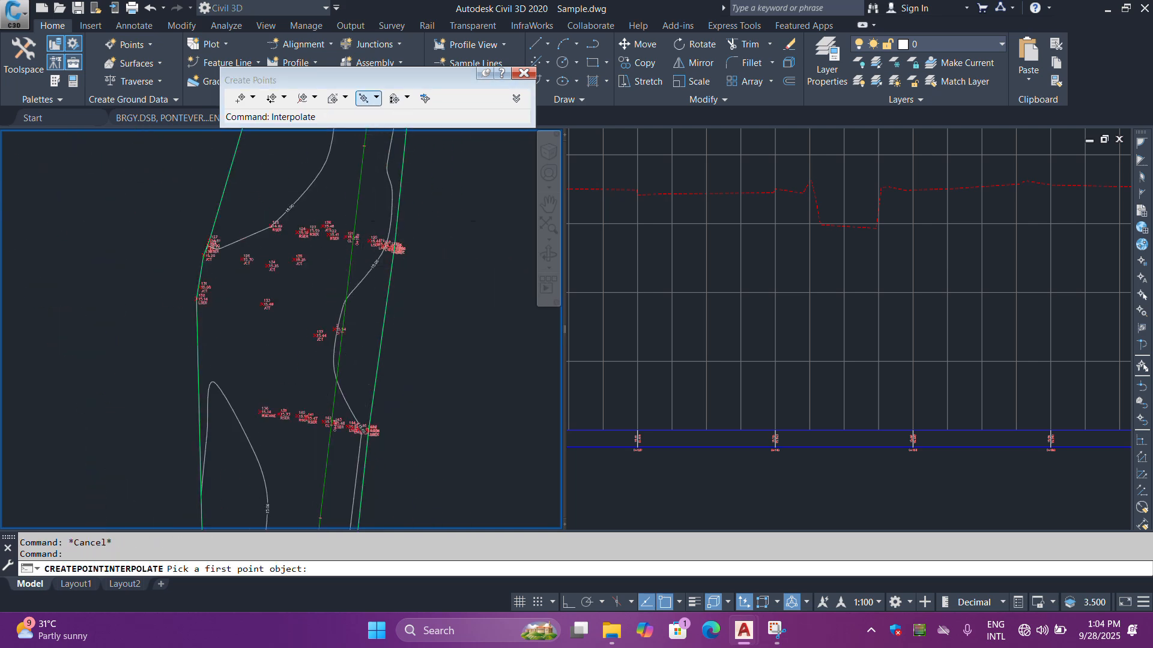
pyautogui.scroll(6, 340, 254)
pyautogui.click(344, 188)
pyautogui.scroll(-5, 345, 187)
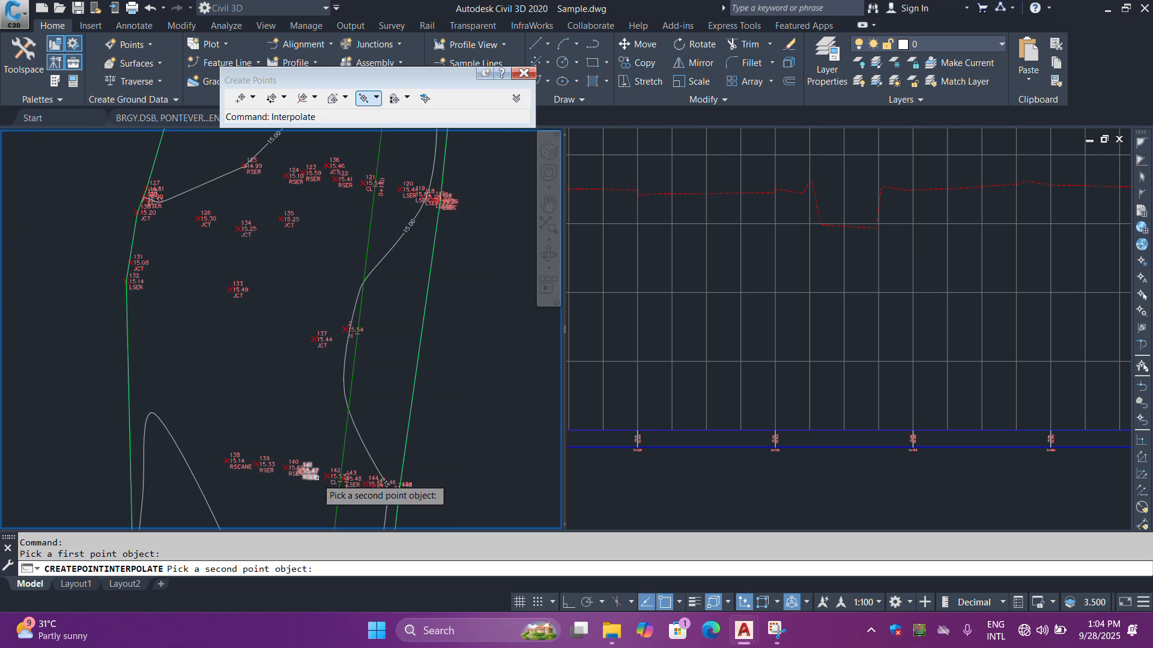
pyautogui.scroll(5, 317, 474)
pyautogui.click(311, 461)
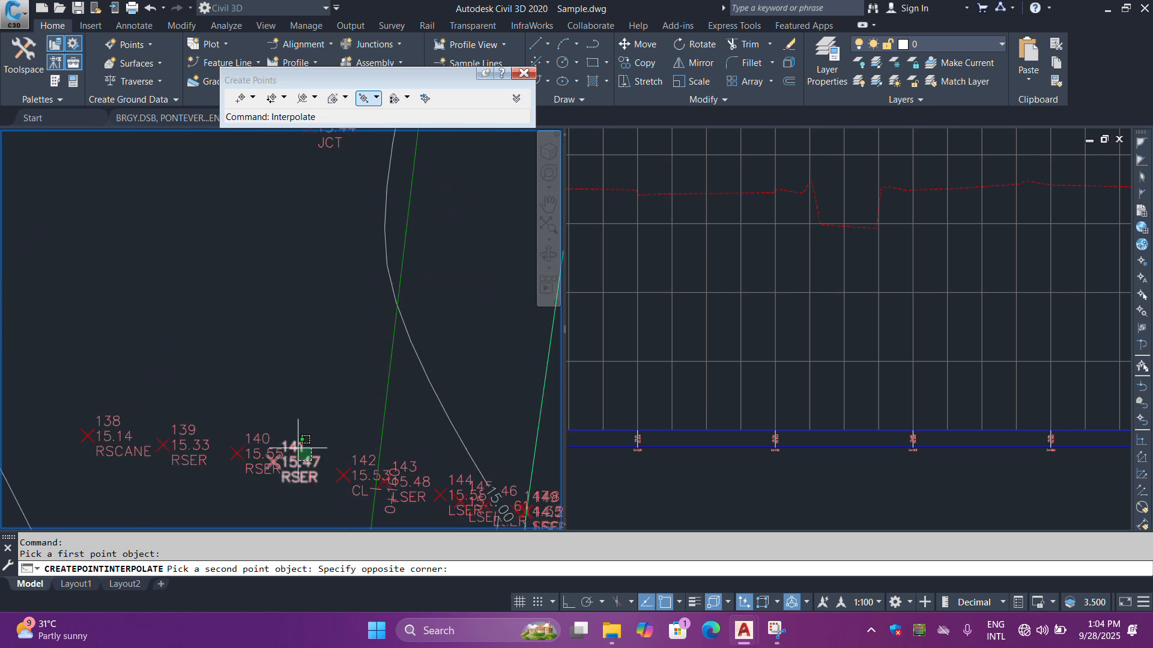
pyautogui.click(293, 458)
pyautogui.scroll(-5, 387, 371)
pyautogui.write('1')
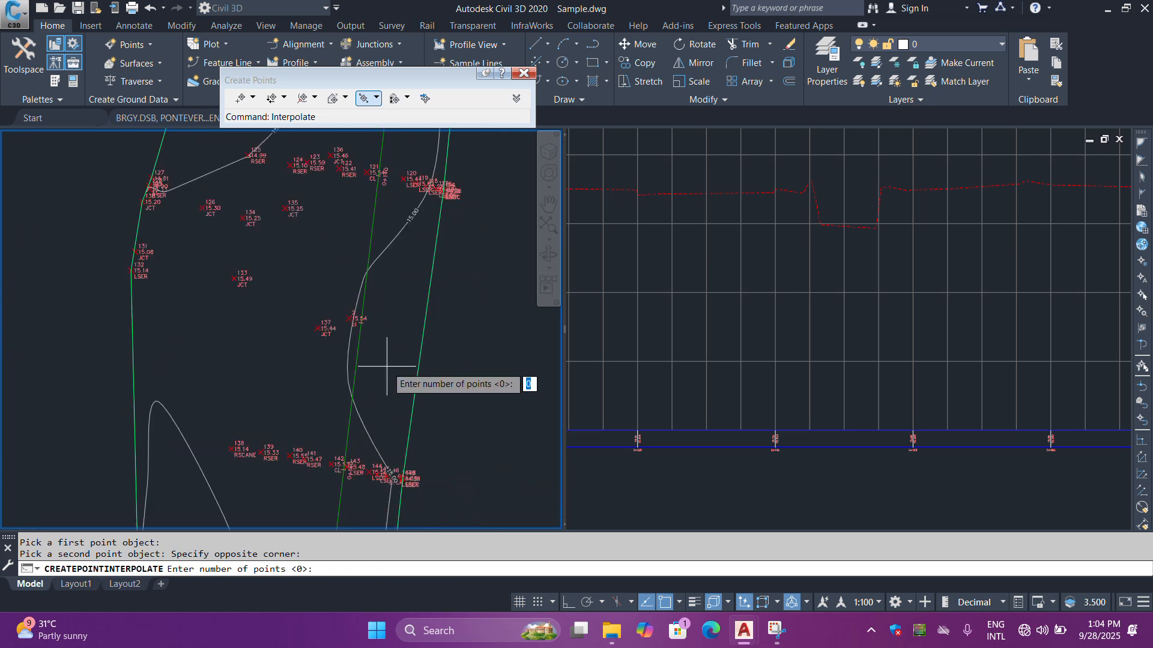
pyautogui.press('Return')
pyautogui.press('Return')
pyautogui.write('re')
pyautogui.press('BackSpace')
pyautogui.write('ser')
pyautogui.press('Return')
pyautogui.press('Escape')
# Interpolate one point between LSER points 120 and 143 with offset 0 and description lser, and end the command
pyautogui.click(363, 98)
pyautogui.scroll(3, 408, 190)
pyautogui.click(391, 161)
pyautogui.moveTo(390, 160); pyautogui.dragTo(367, 334, button='middle')
pyautogui.click(367, 334)
pyautogui.scroll(-5, 367, 334)
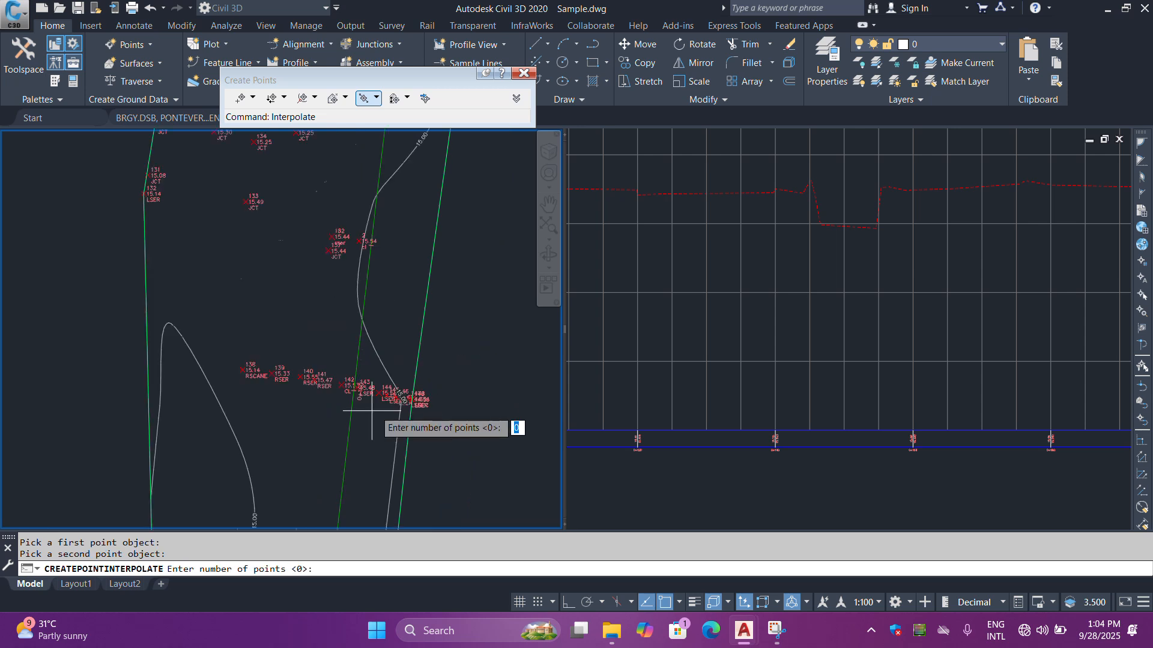
pyautogui.write('1')
pyautogui.press('Return')
pyautogui.write('0')
pyautogui.press('Return')
pyautogui.write('lser')
pyautogui.press('Return')
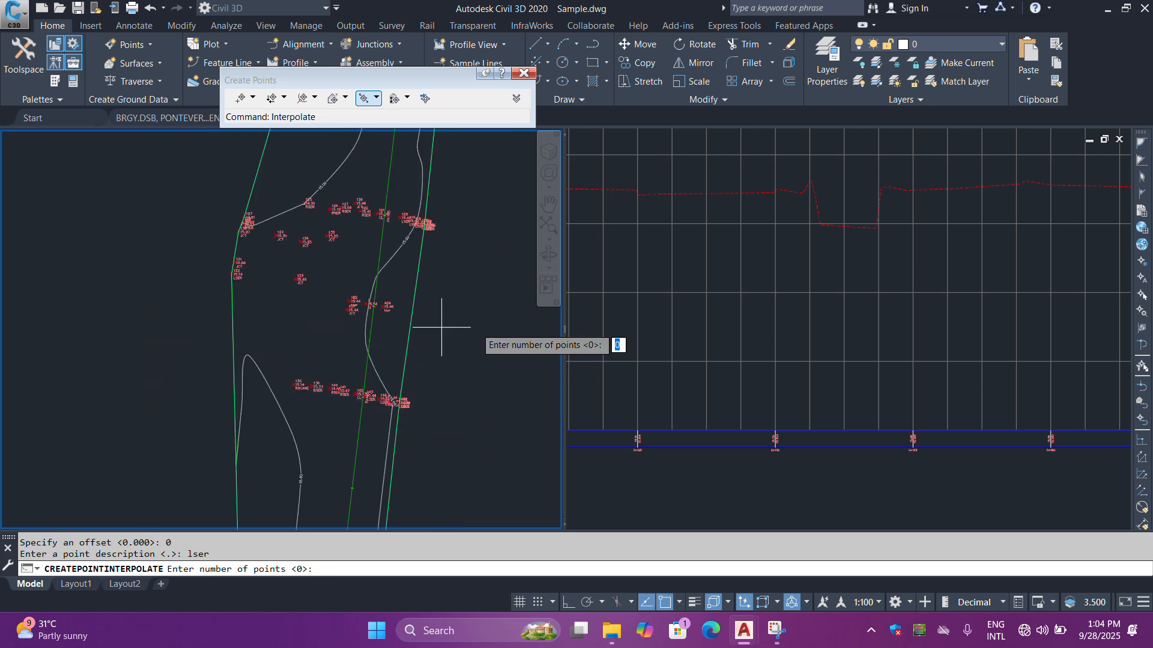
pyautogui.press('Escape')
# Check the interpolated rser, cl and lser points in plan and close the point creation tools
pyautogui.scroll(4, 428, 321)
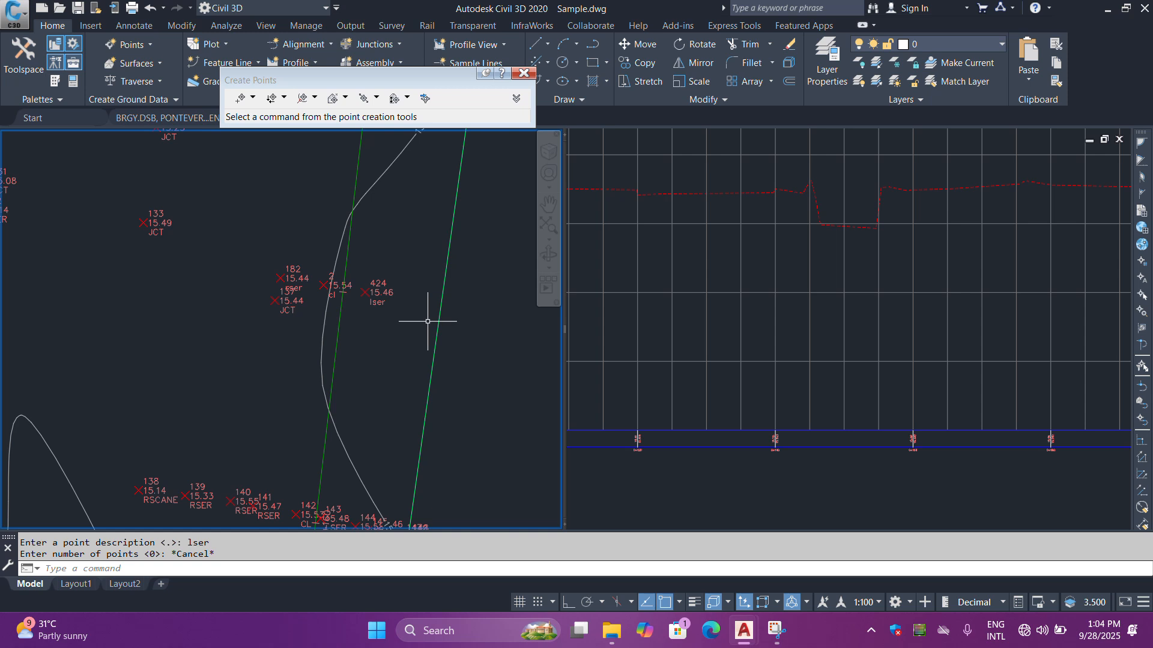
pyautogui.scroll(-3, 411, 391)
pyautogui.scroll(3, 407, 360)
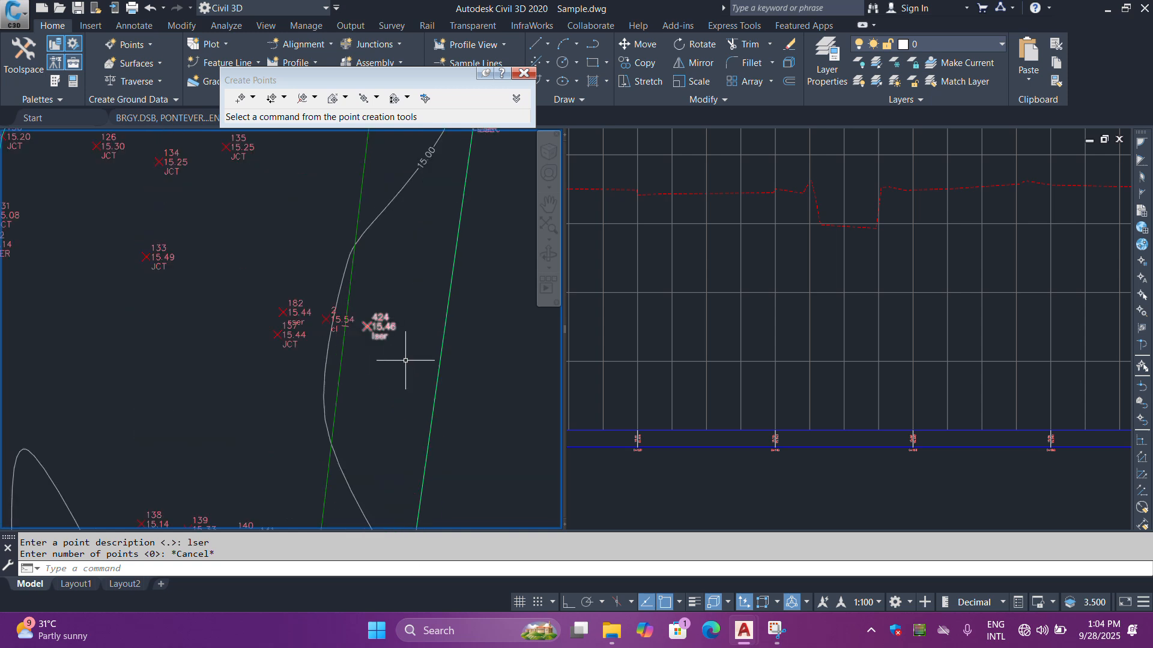
pyautogui.scroll(-2, 438, 316)
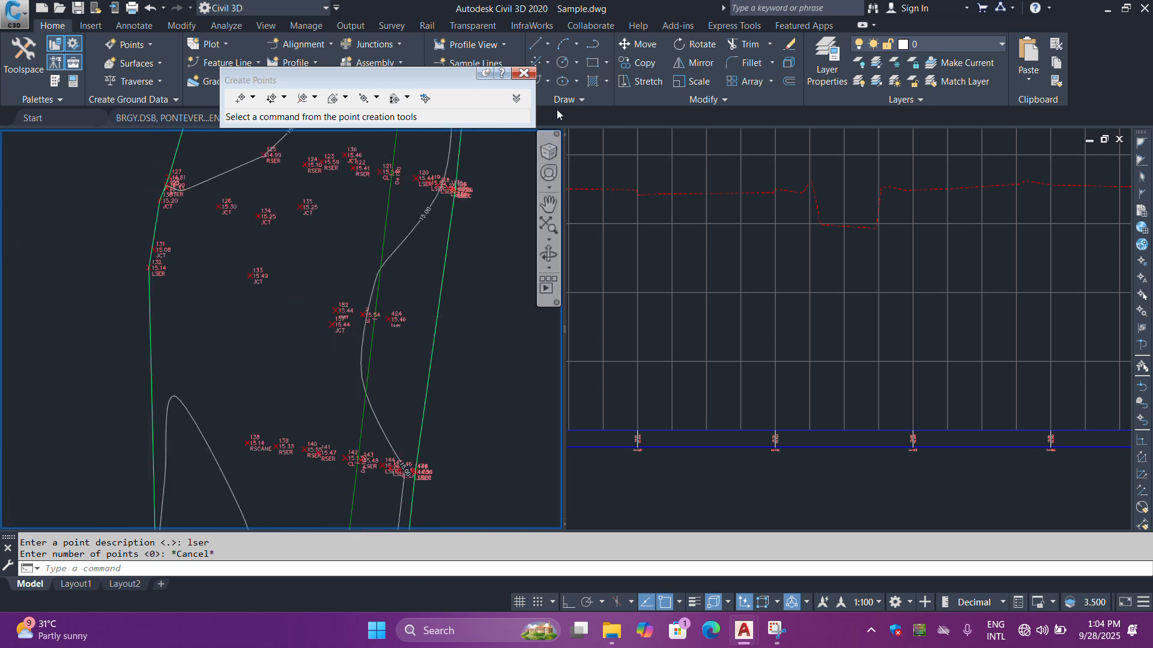
pyautogui.click(524, 72)
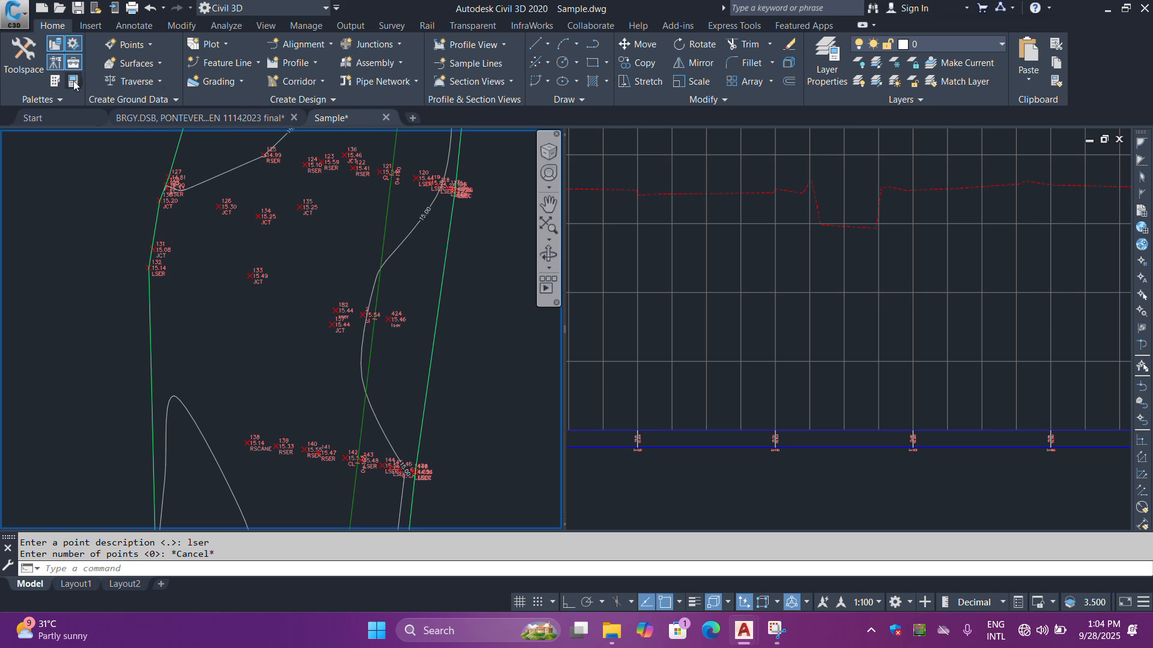
# Show the Toolspace and set the EG surface to rebuild automatically
pyautogui.click(23, 59)
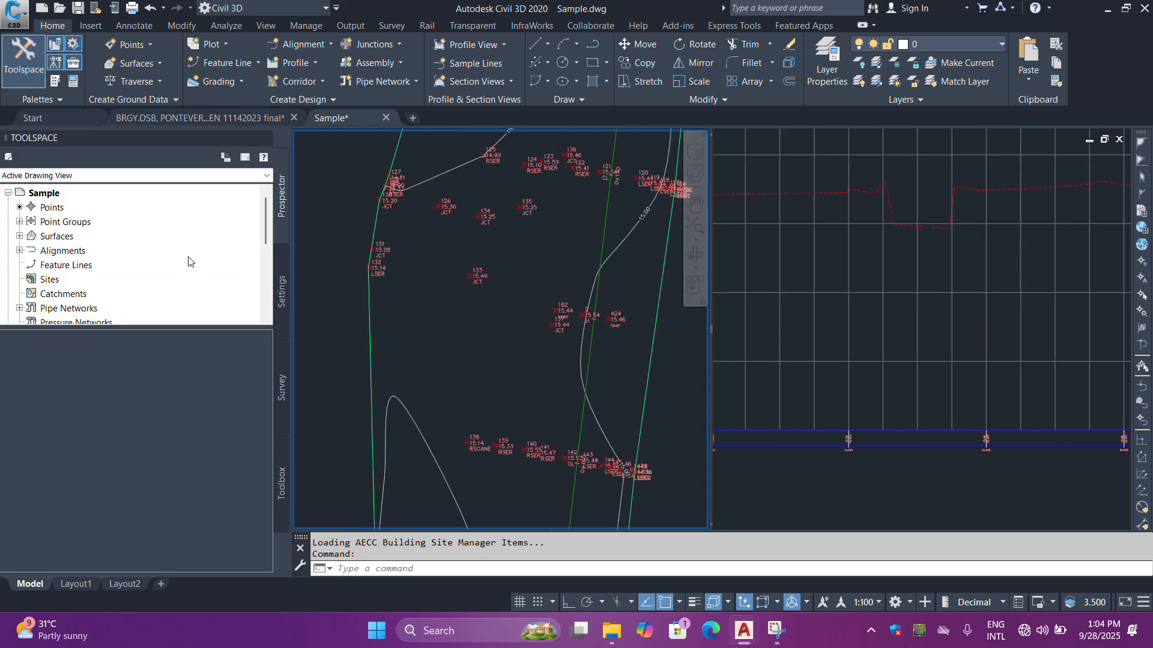
pyautogui.click(20, 235)
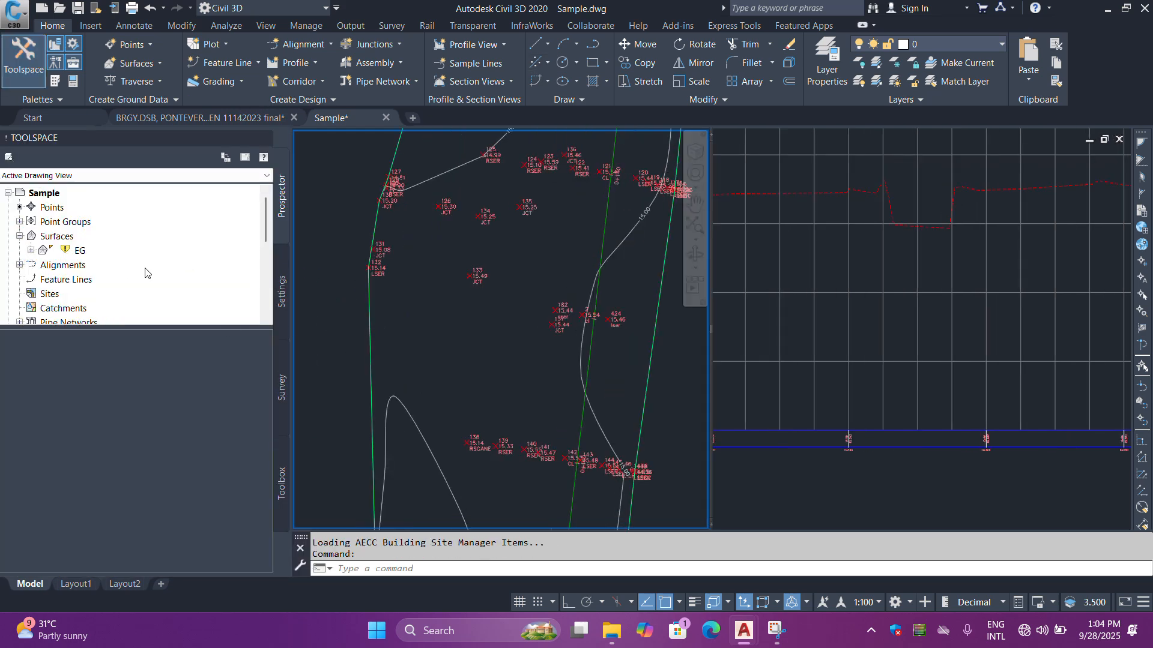
pyautogui.click(75, 251)
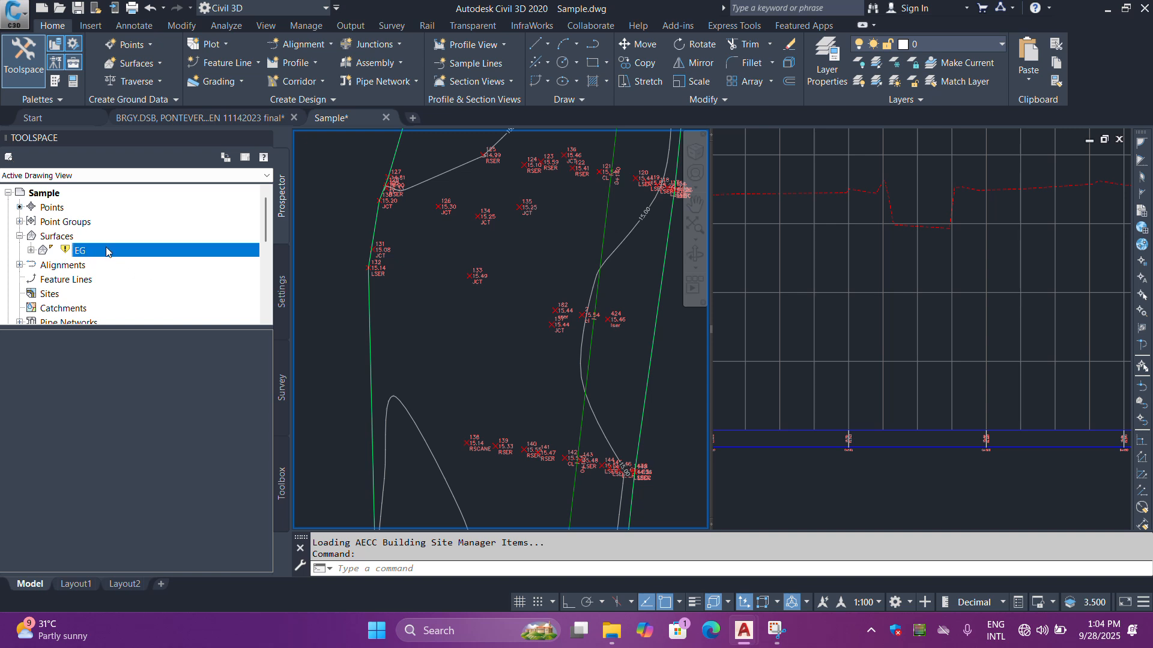
pyautogui.scroll(-2, 470, 355)
pyautogui.moveTo(578, 277); pyautogui.dragTo(518, 349, button='middle')
pyautogui.scroll(2, 471, 355)
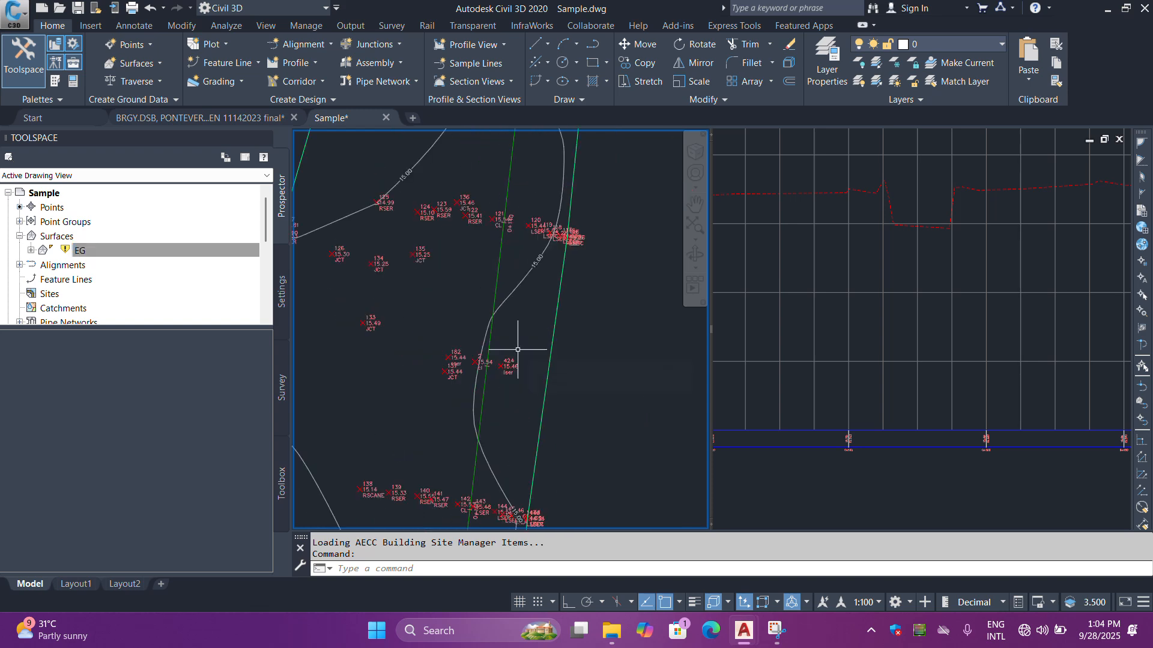
pyautogui.scroll(-2, 566, 306)
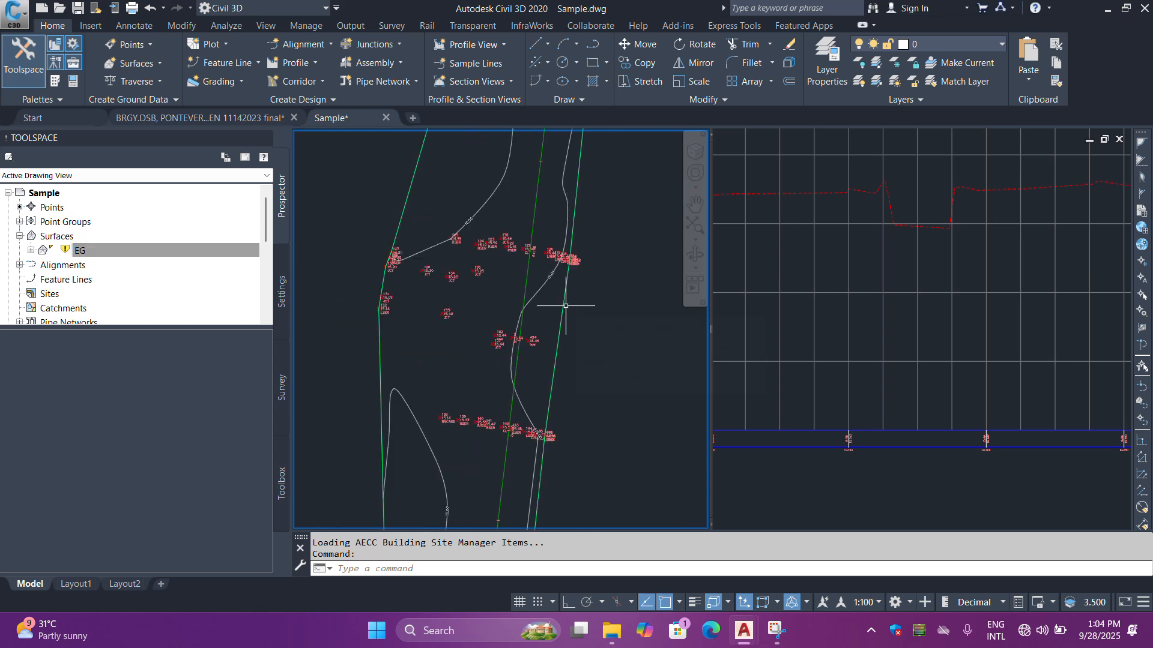
pyautogui.scroll(2, 502, 309)
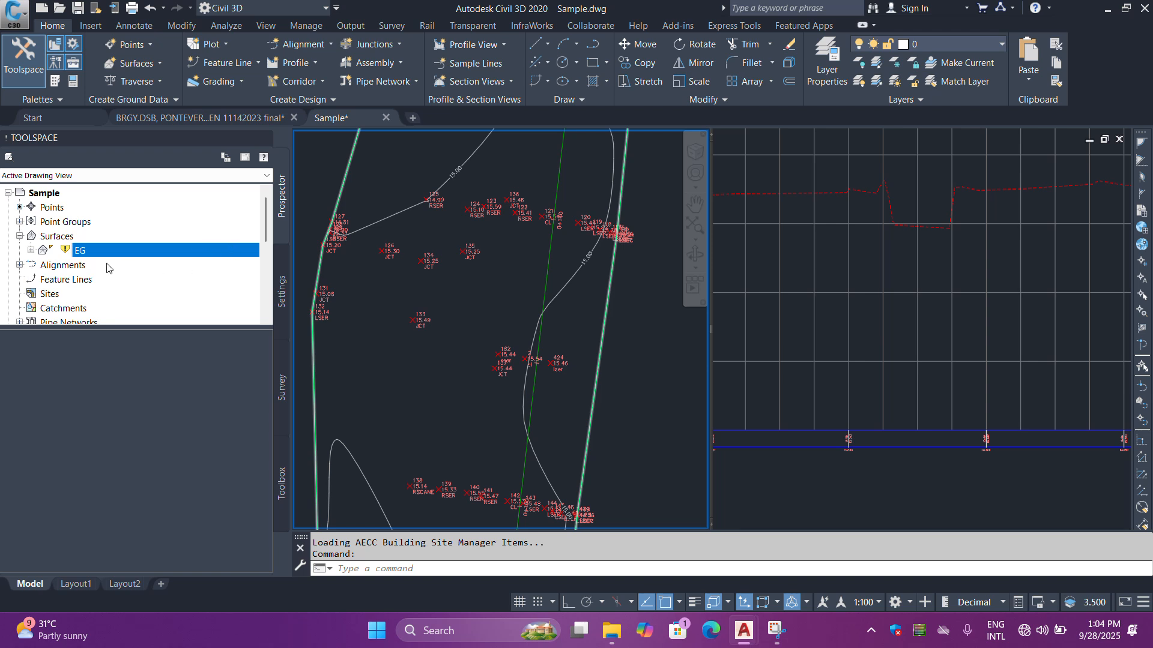
pyautogui.rightClick(88, 253)
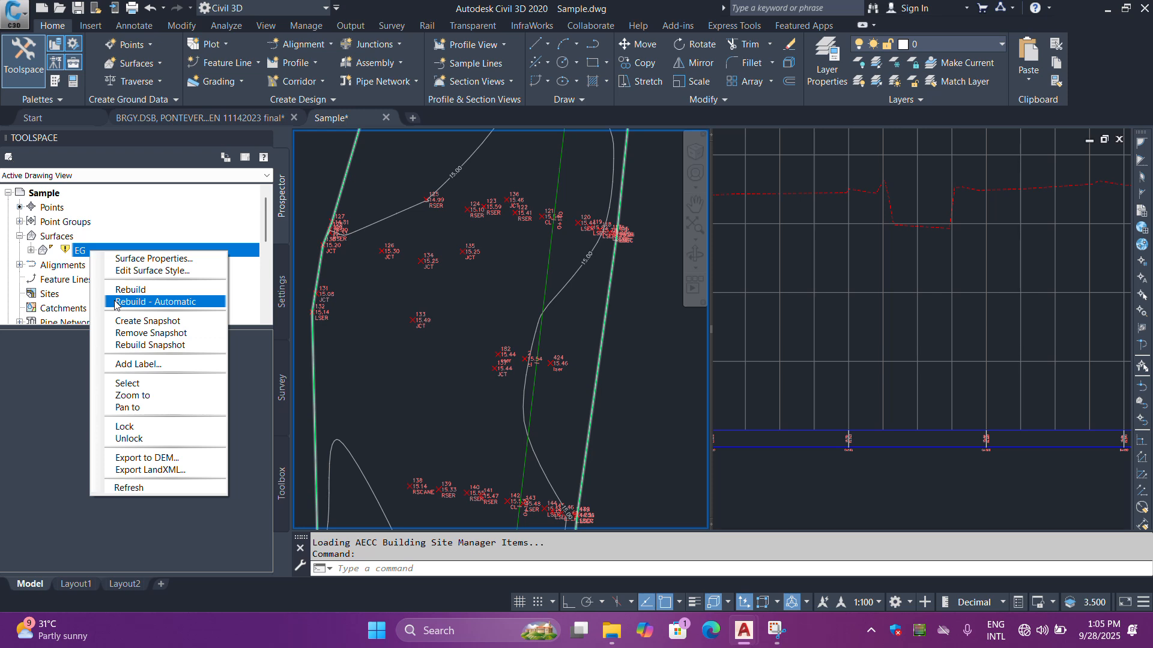
pyautogui.click(150, 301)
# Examine the rebuilt surface contours in plan around the interpolated points near chainage 0+140
pyautogui.scroll(3, 540, 360)
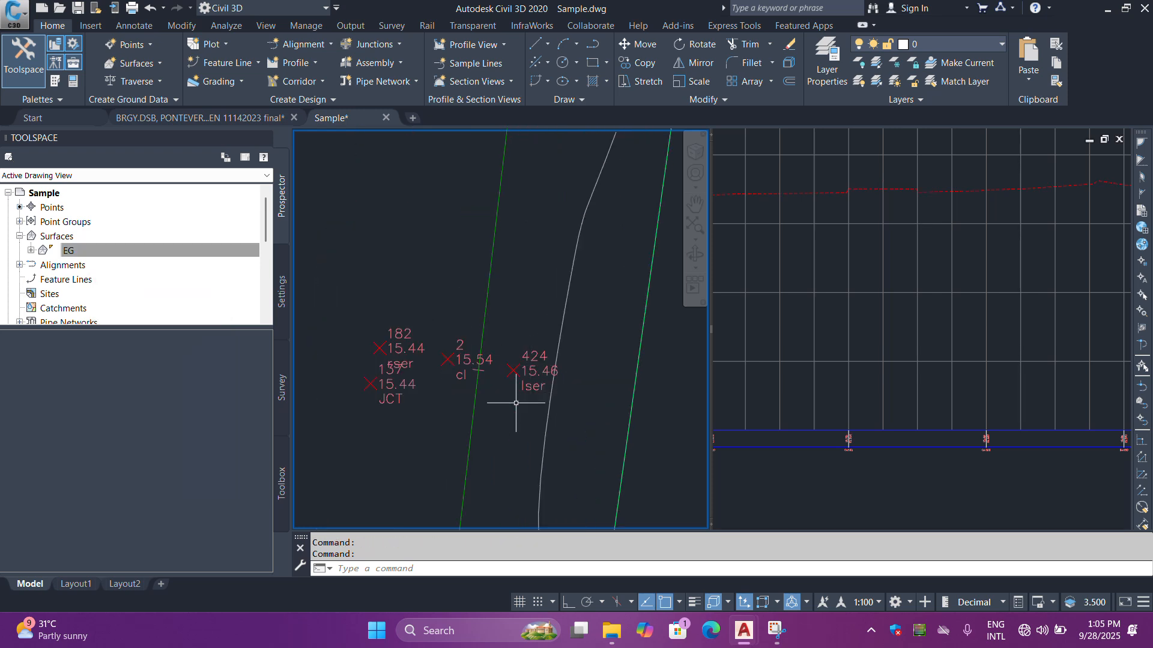
pyautogui.scroll(-5, 502, 383)
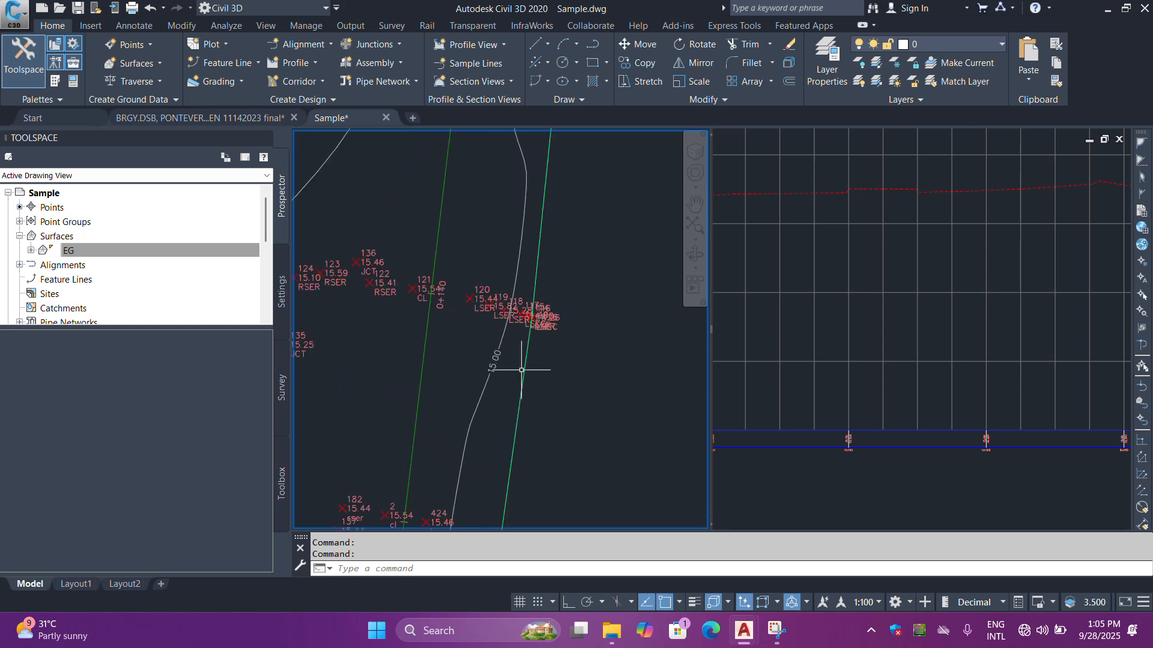
pyautogui.scroll(4, 483, 404)
pyautogui.scroll(-4, 513, 394)
pyautogui.scroll(4, 550, 243)
pyautogui.scroll(-2, 555, 248)
pyautogui.scroll(-2, 516, 409)
# Examine the updated existing-ground line in the profile viewport for the former dip and any other irregularities
pyautogui.click(857, 324)
pyautogui.scroll(-6, 853, 390)
pyautogui.scroll(6, 834, 384)
pyautogui.scroll(3, 901, 456)
pyautogui.scroll(-4, 1030, 391)
pyautogui.scroll(3, 838, 394)
pyautogui.scroll(2, 839, 394)
pyautogui.scroll(-3, 847, 393)
pyautogui.scroll(4, 871, 390)
pyautogui.scroll(-6, 897, 377)
pyautogui.scroll(5, 897, 377)
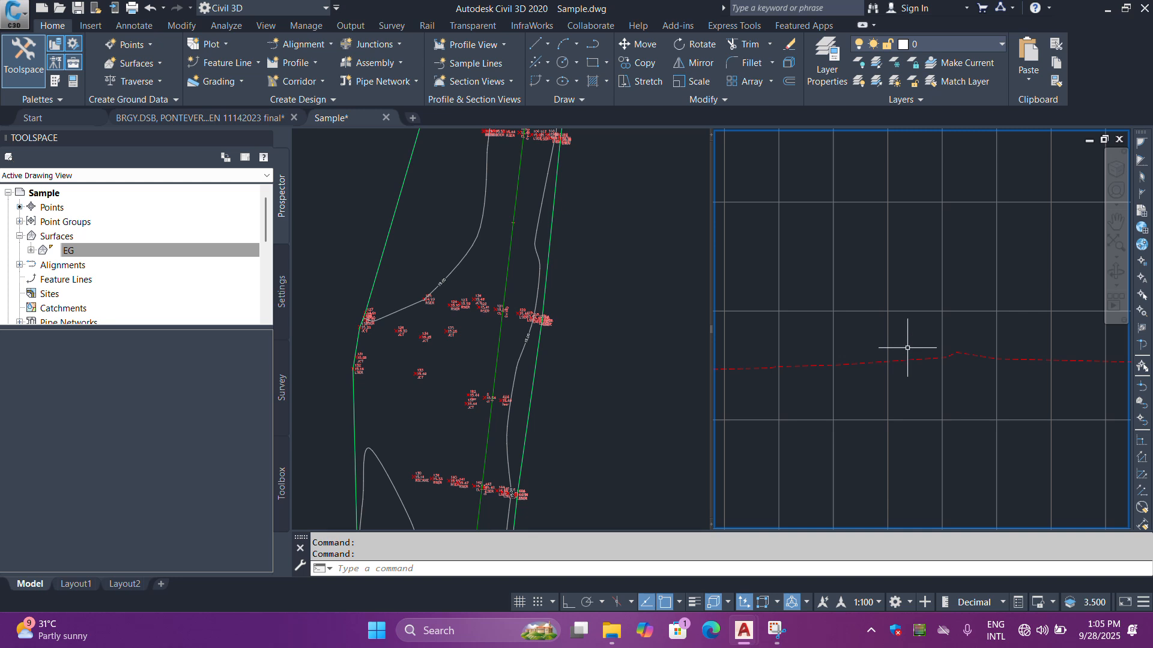
pyautogui.scroll(-4, 909, 336)
pyautogui.scroll(3, 916, 322)
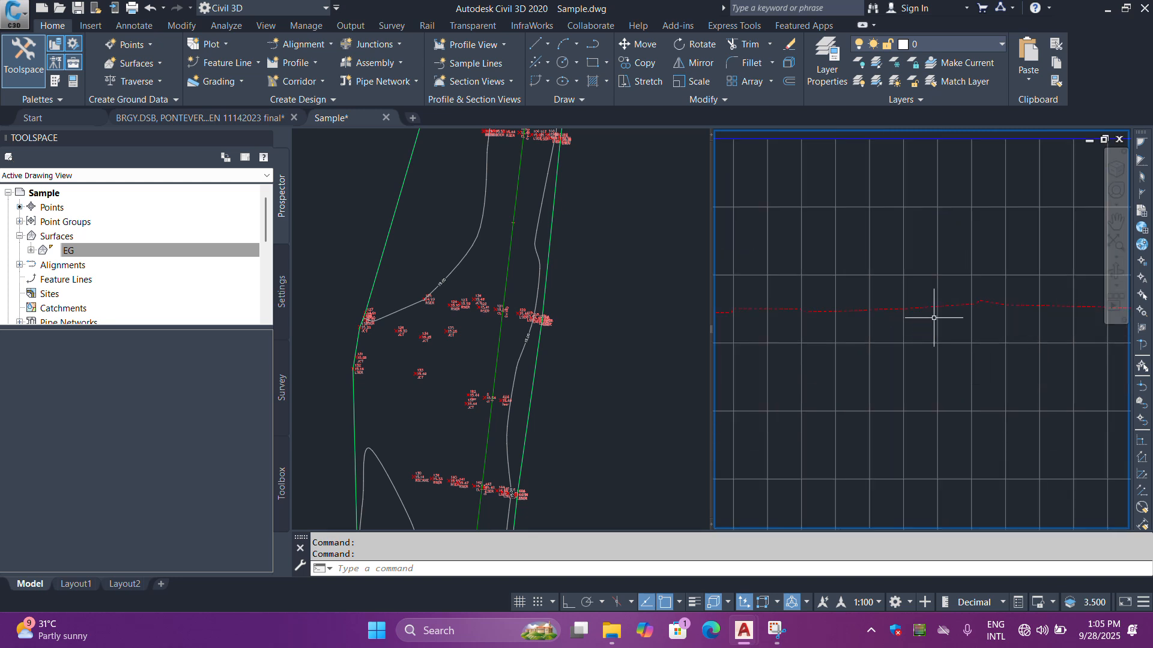
pyautogui.scroll(-7, 929, 336)
pyautogui.press('Escape')
pyautogui.press('Escape')
pyautogui.scroll(4, 1018, 329)
pyautogui.scroll(-3, 1021, 327)
pyautogui.scroll(4, 801, 322)
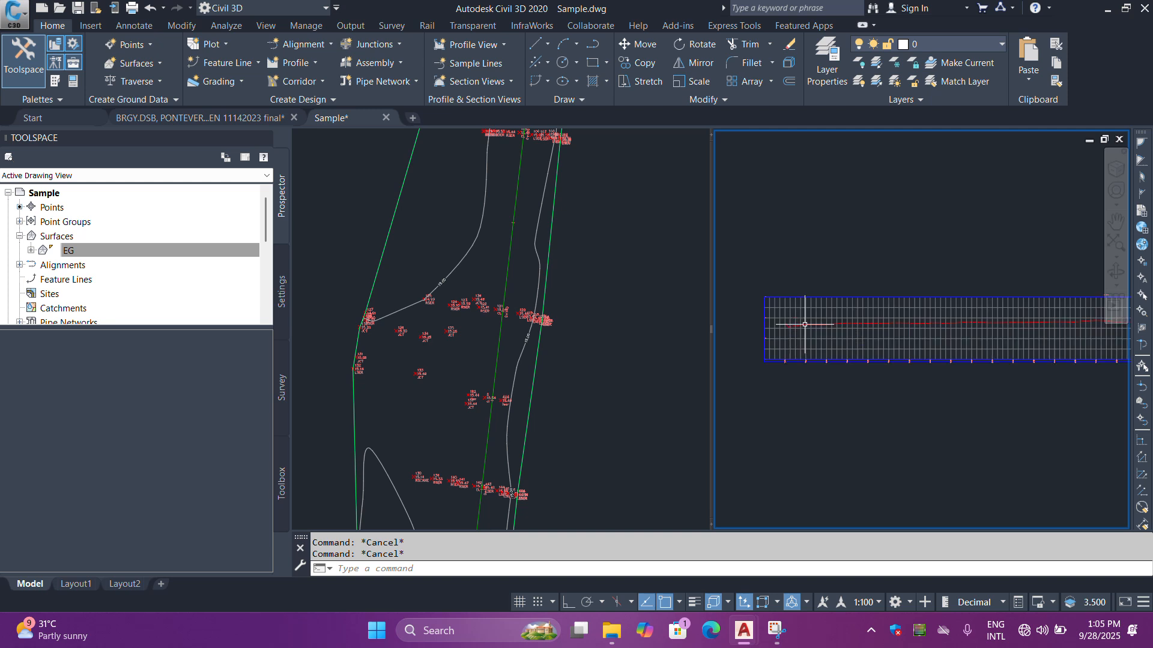
pyautogui.scroll(-4, 846, 330)
pyautogui.scroll(3, 945, 319)
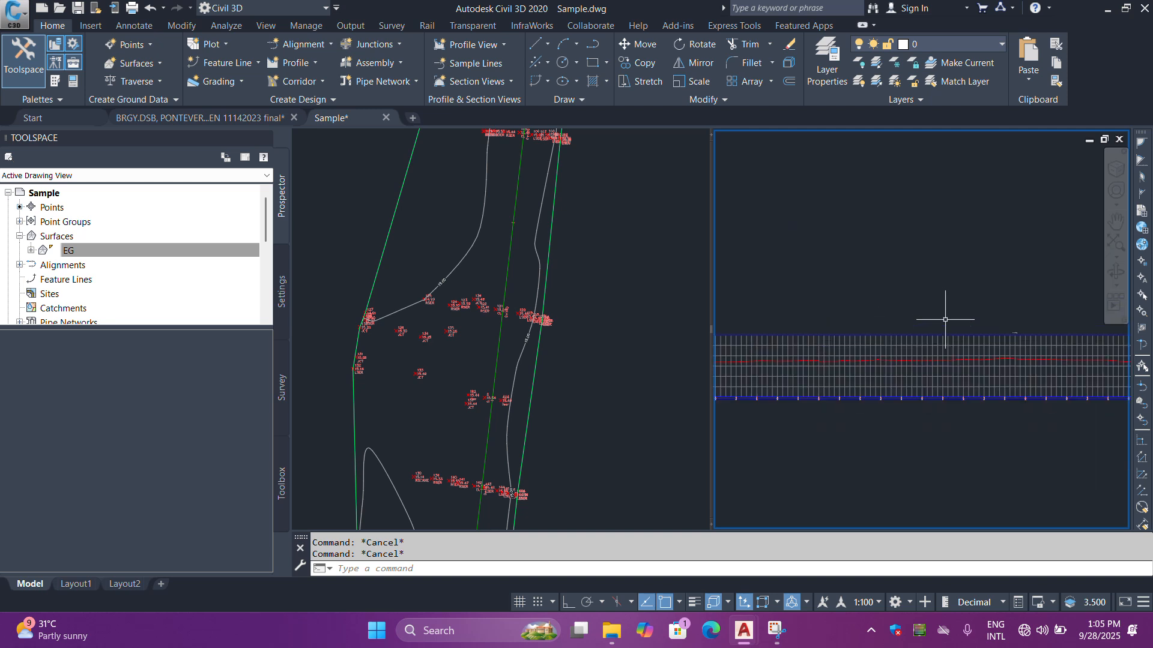
pyautogui.scroll(-3, 948, 312)
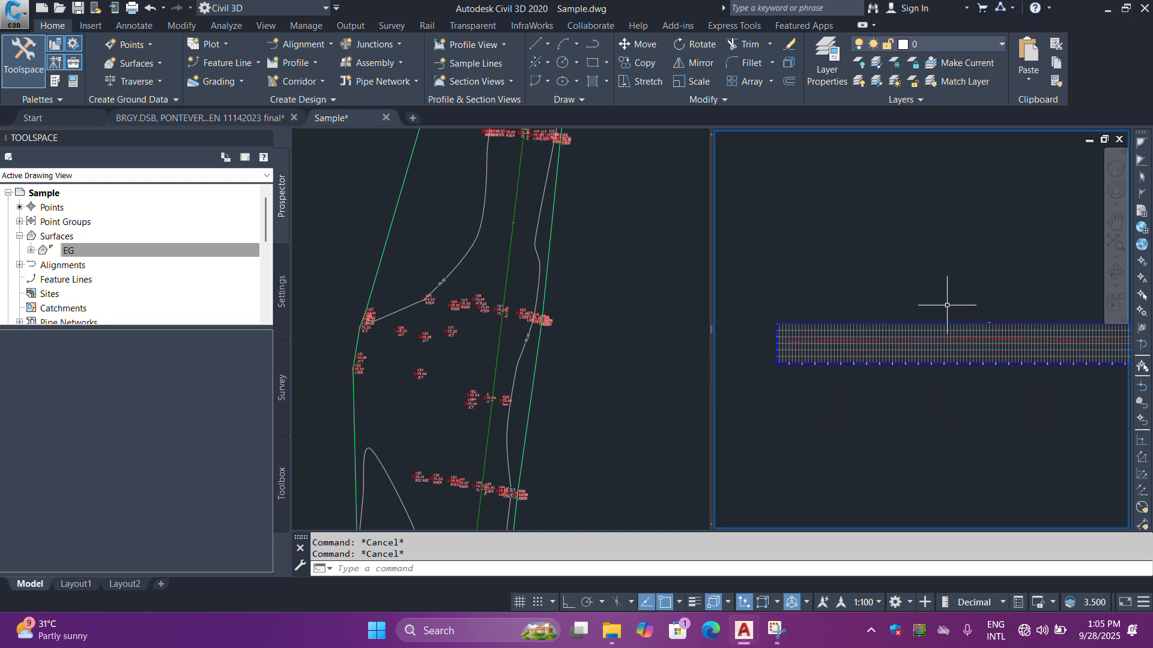
# Change the model space display to a Single viewport that keeps the plan view
pyautogui.click(633, 372)
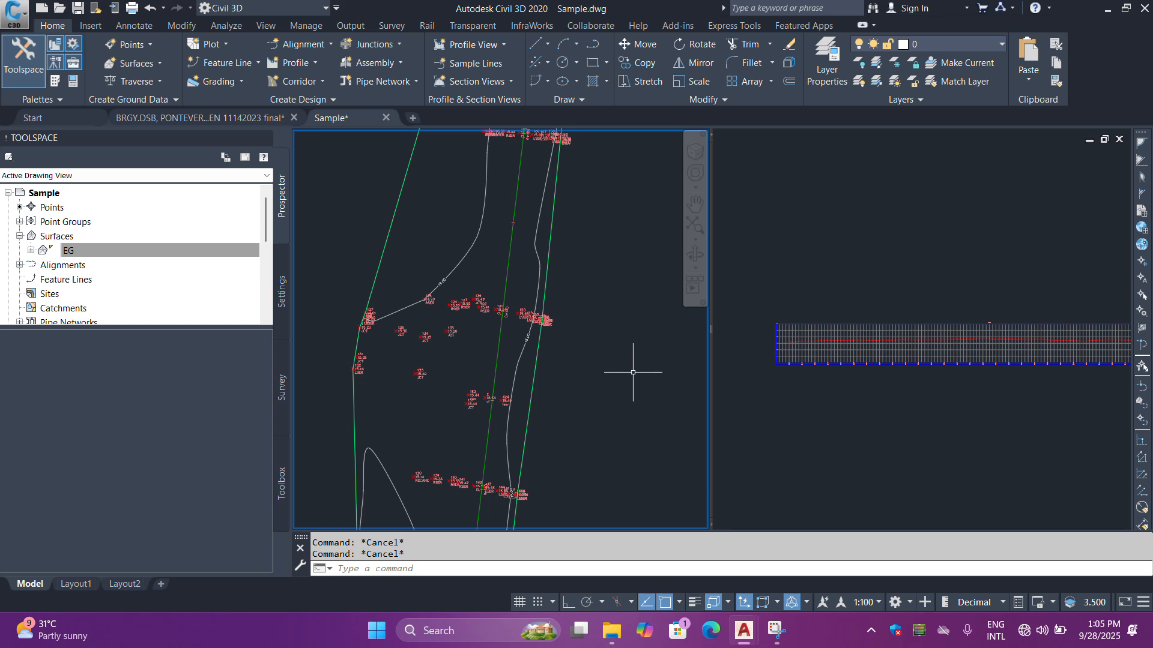
pyautogui.write('VIEWPORTS')
pyautogui.press('Return')
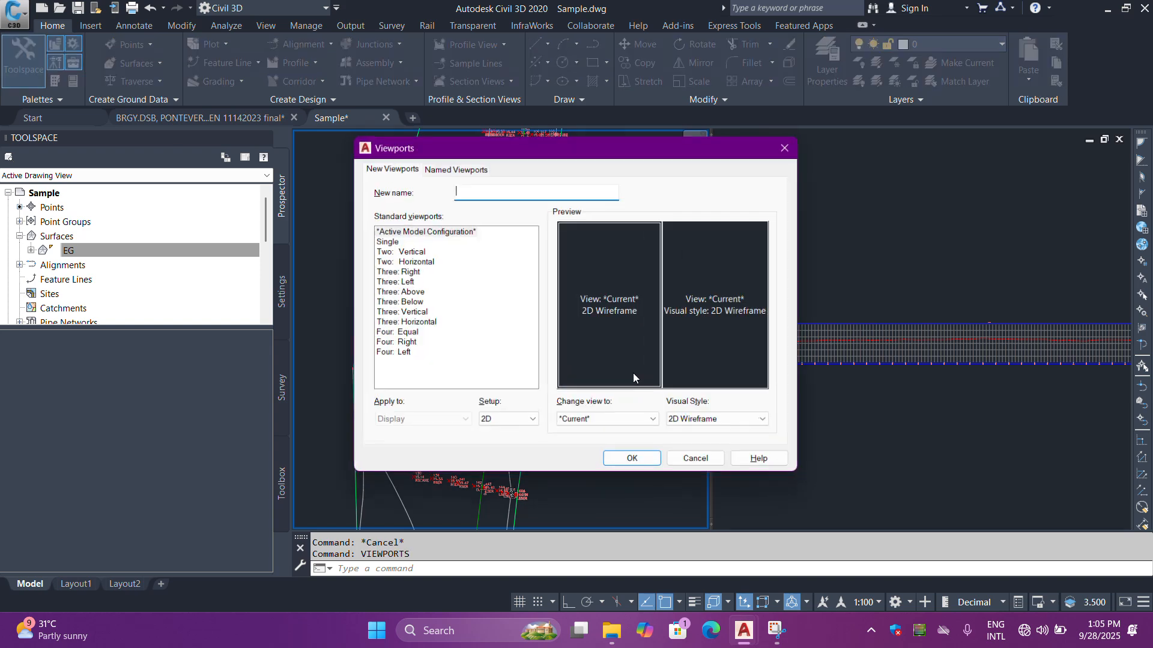
pyautogui.click(386, 241)
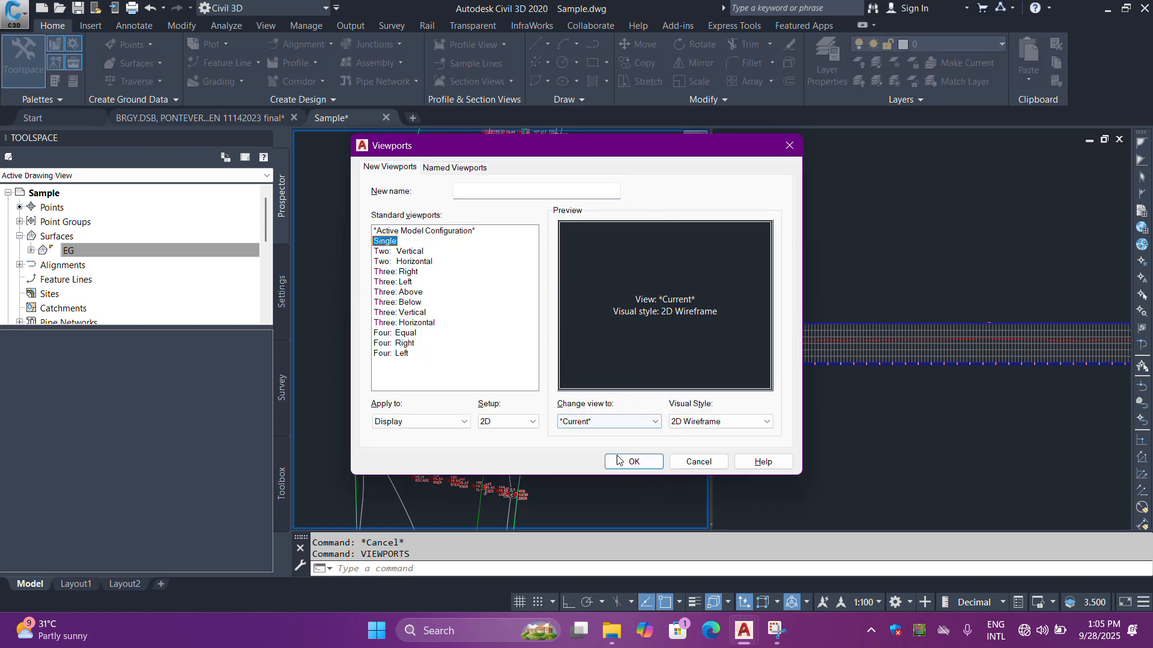
pyautogui.click(634, 462)
pyautogui.click(428, 306)
pyautogui.press('Escape')
pyautogui.press('Escape')
pyautogui.press('Escape')
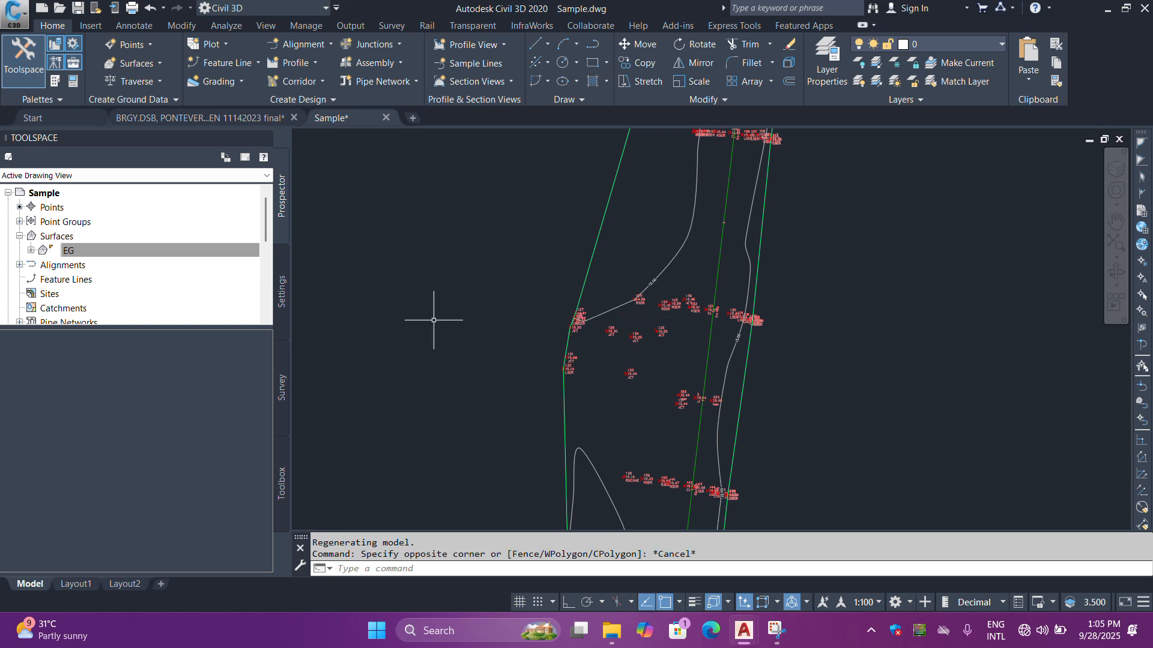
# Inspect the existing-ground profile in the single viewport, from its starting end along the profile view
pyautogui.scroll(-12, 457, 322)
pyautogui.scroll(2, 668, 306)
pyautogui.moveTo(668, 306); pyautogui.dragTo(589, 314, button='middle')
pyautogui.scroll(6, 478, 314)
pyautogui.scroll(-1, 862, 376)
pyautogui.press('Escape')
pyautogui.scroll(2, 460, 357)
pyautogui.scroll(-2, 465, 342)
pyautogui.scroll(1, 996, 345)
pyautogui.scroll(-1, 967, 337)
pyautogui.scroll(5, 664, 343)
pyautogui.scroll(-5, 761, 404)
pyautogui.scroll(2, 780, 386)
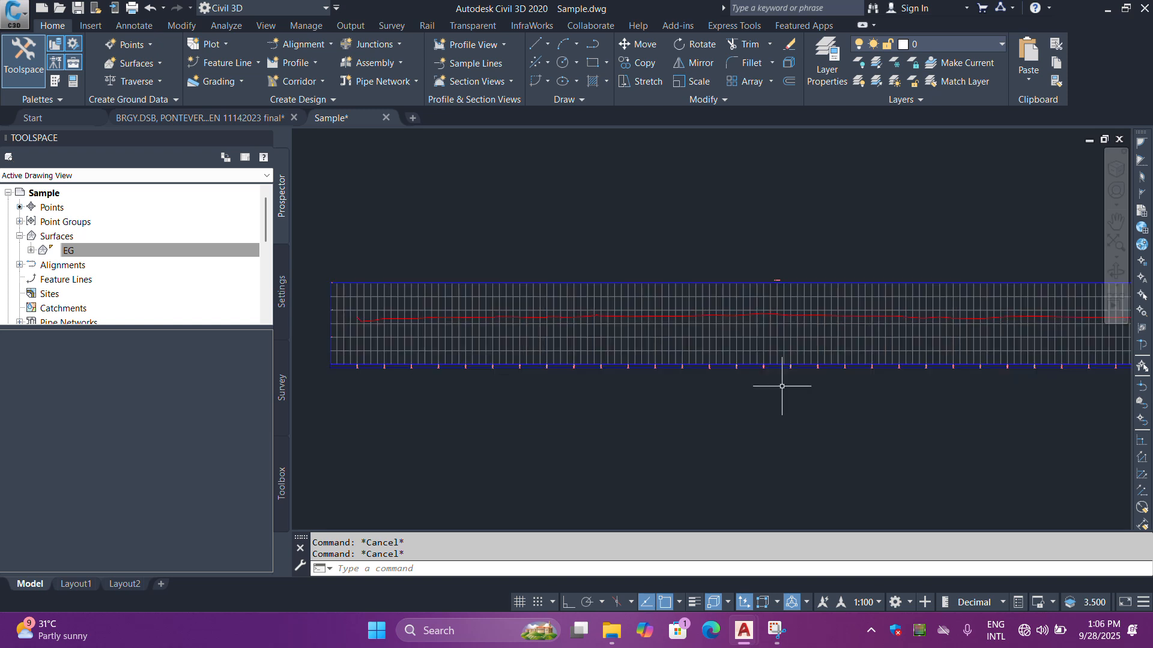
pyautogui.scroll(-2, 522, 391)
pyautogui.scroll(2, 514, 391)
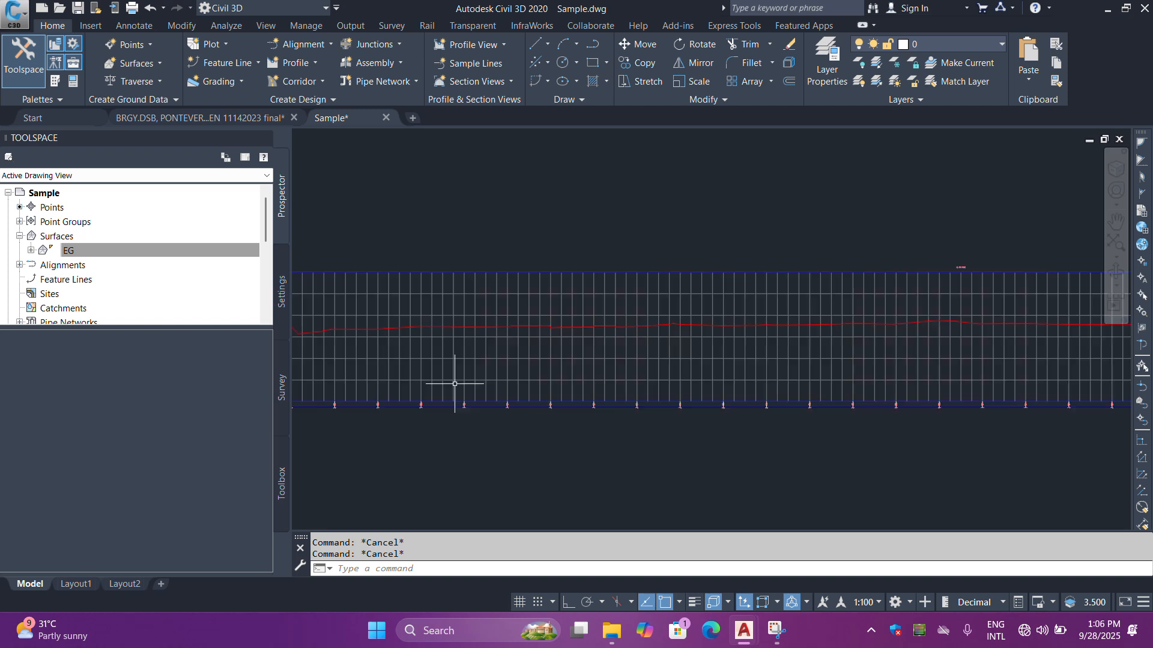
pyautogui.scroll(-1, 453, 384)
pyautogui.scroll(6, 592, 350)
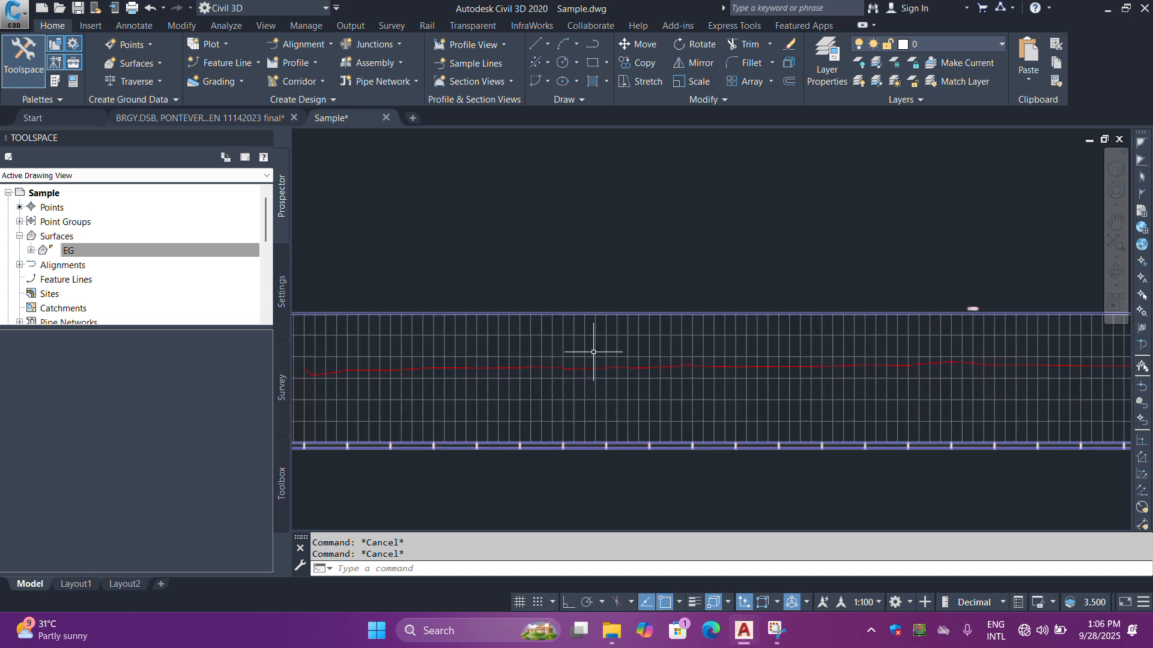
pyautogui.scroll(-7, 746, 398)
pyautogui.scroll(4, 467, 354)
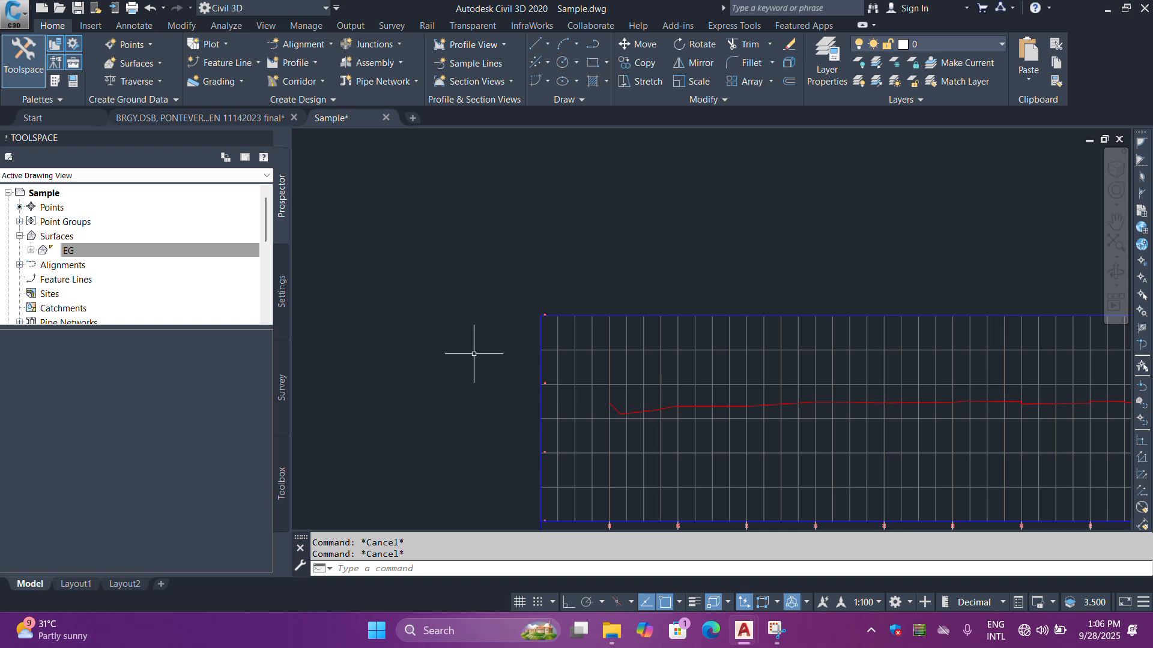
pyautogui.scroll(3, 645, 390)
pyautogui.scroll(-4, 565, 340)
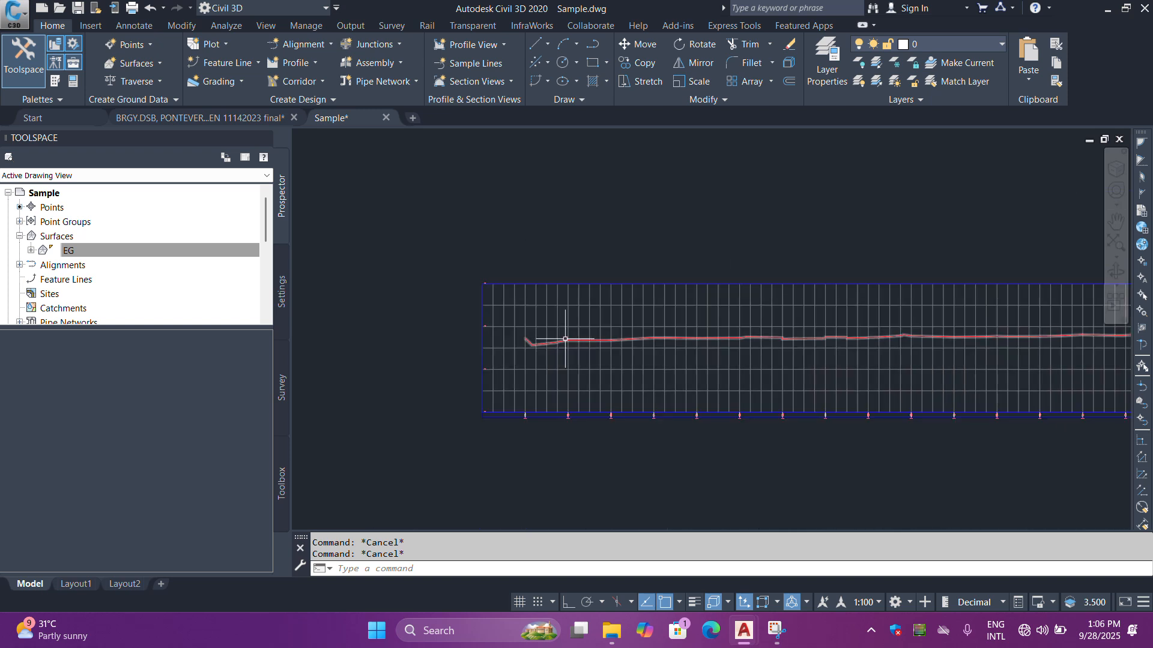
pyautogui.scroll(-5, 565, 339)
pyautogui.scroll(3, 510, 322)
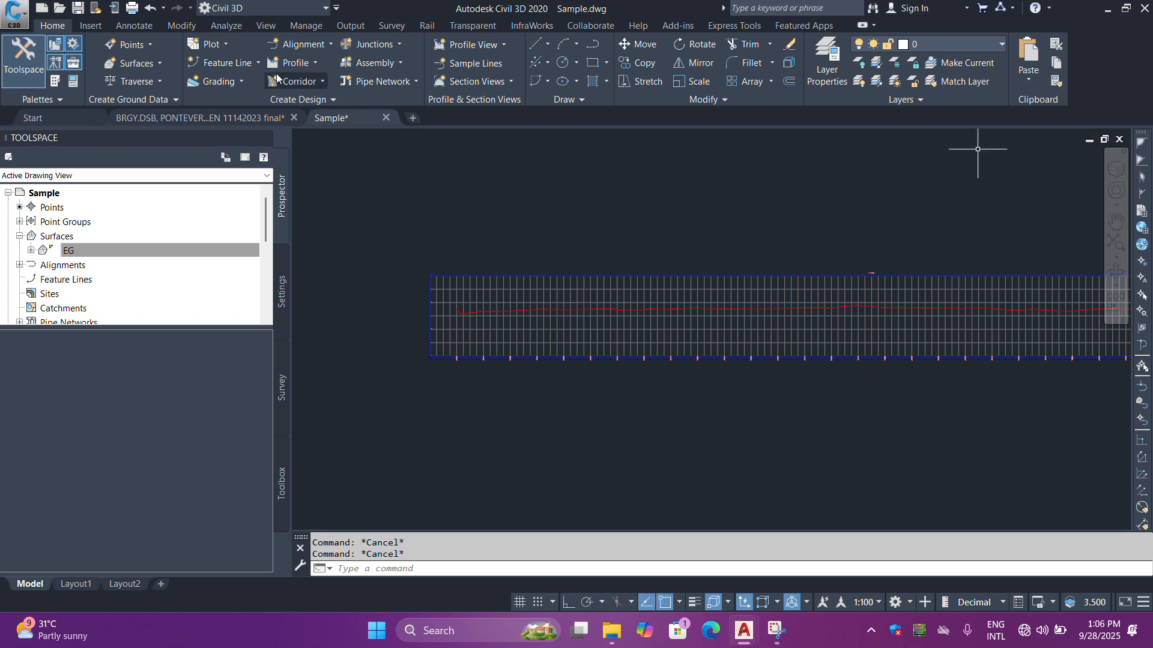
# Begin a new layout profile in the CL profile view and name it FG
pyautogui.click(293, 63)
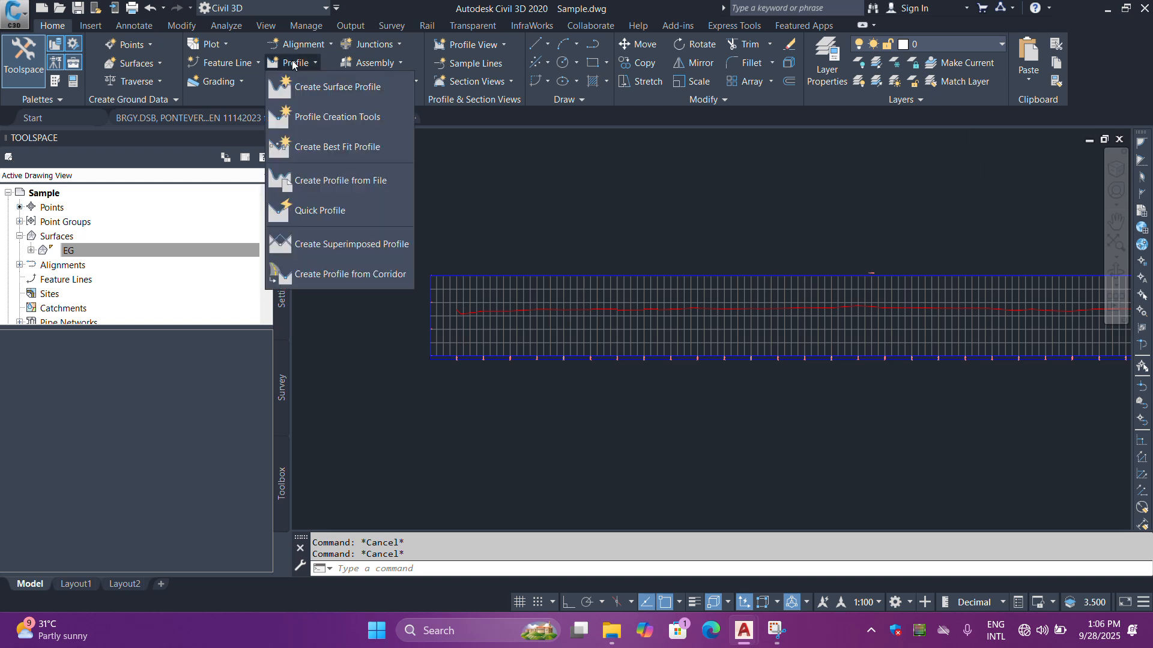
pyautogui.click(324, 116)
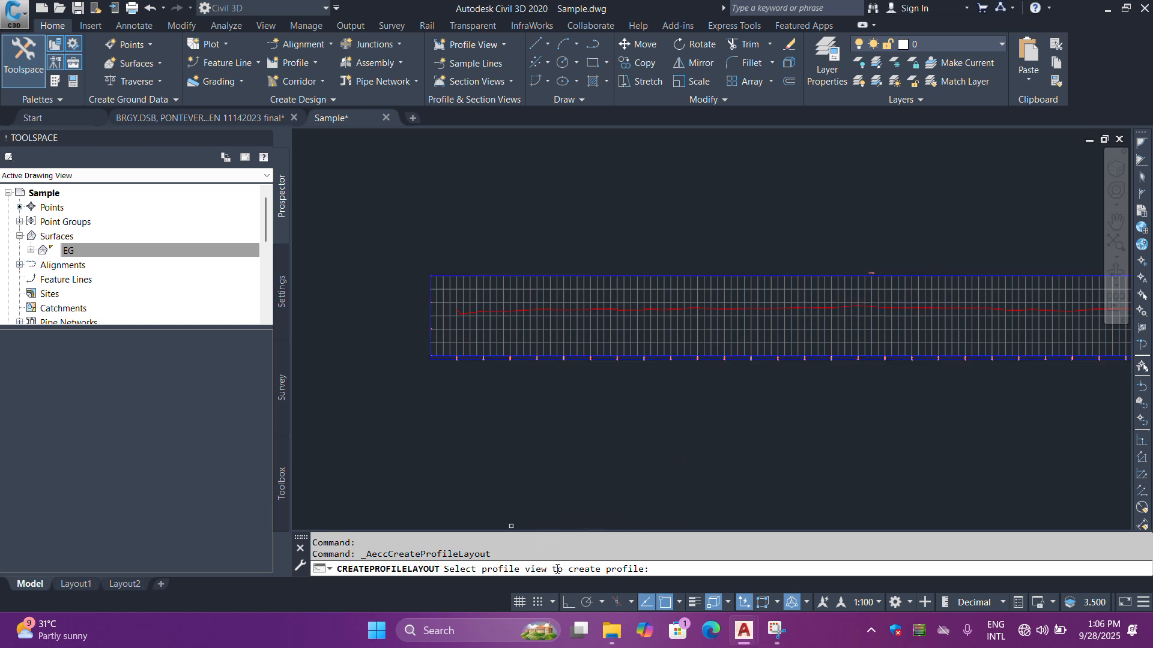
pyautogui.click(775, 340)
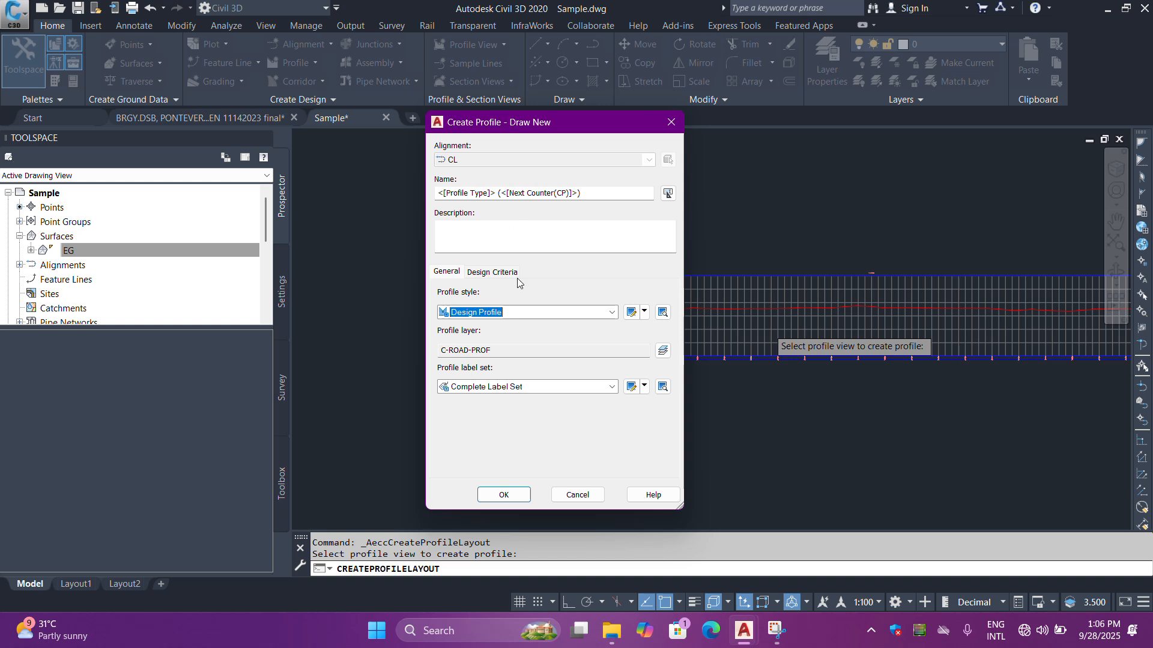
pyautogui.moveTo(515, 128); pyautogui.dragTo(512, 129)
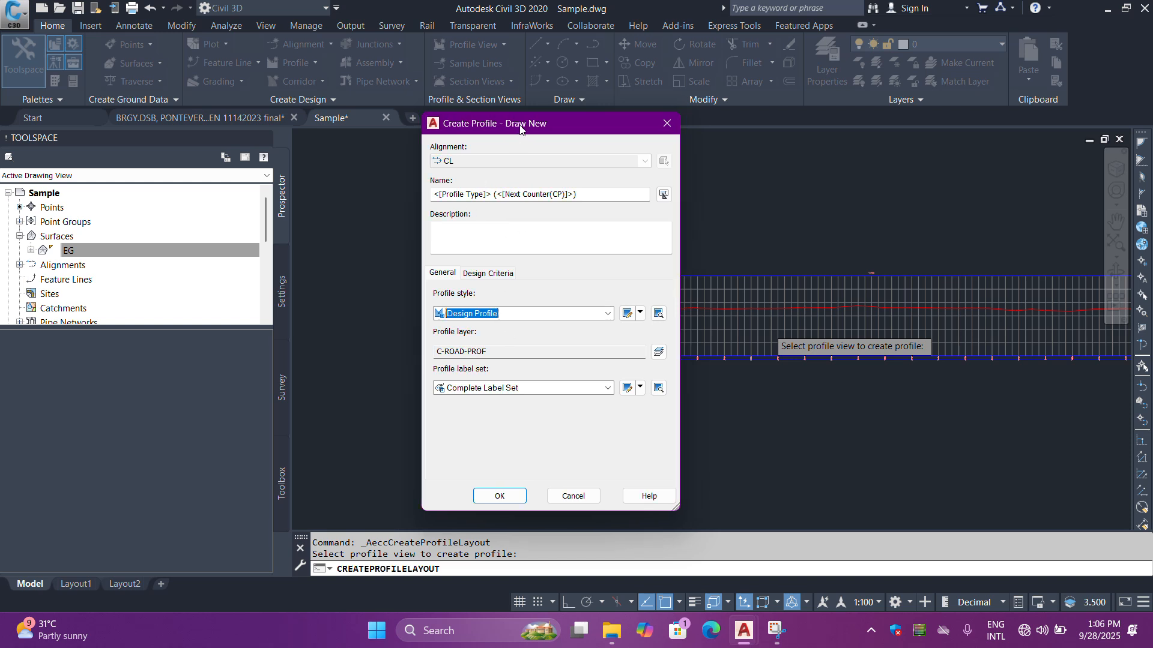
pyautogui.moveTo(597, 200); pyautogui.dragTo(455, 197)
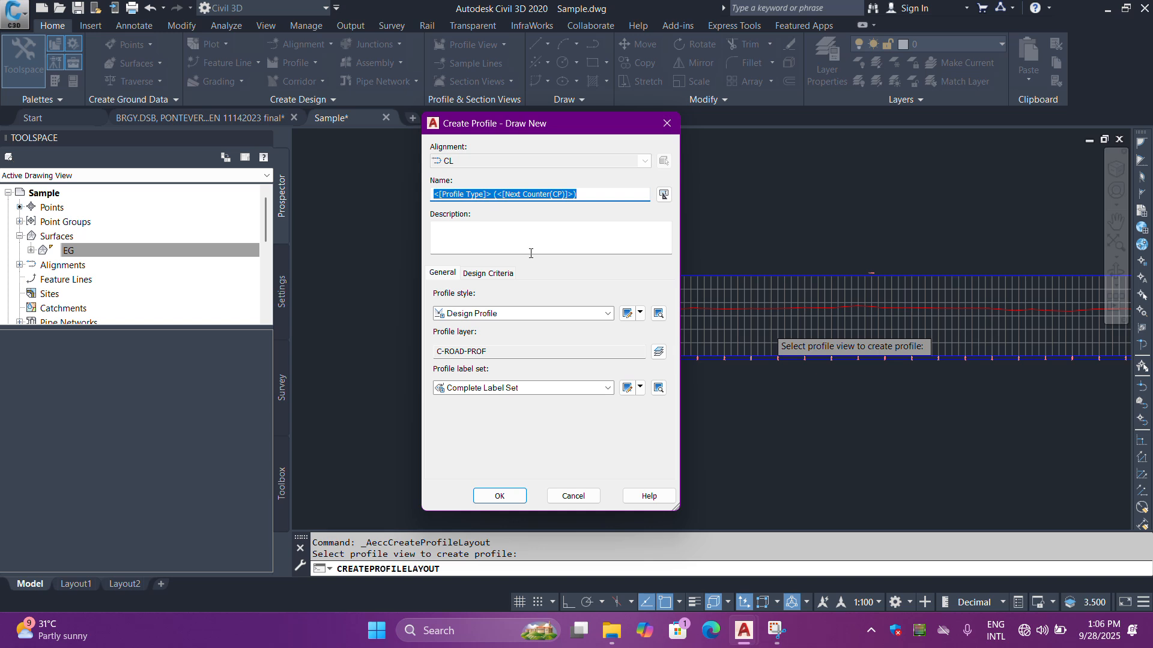
pyautogui.write('fg')
pyautogui.hotkey('ctrl', 'a')
pyautogui.write('FG')
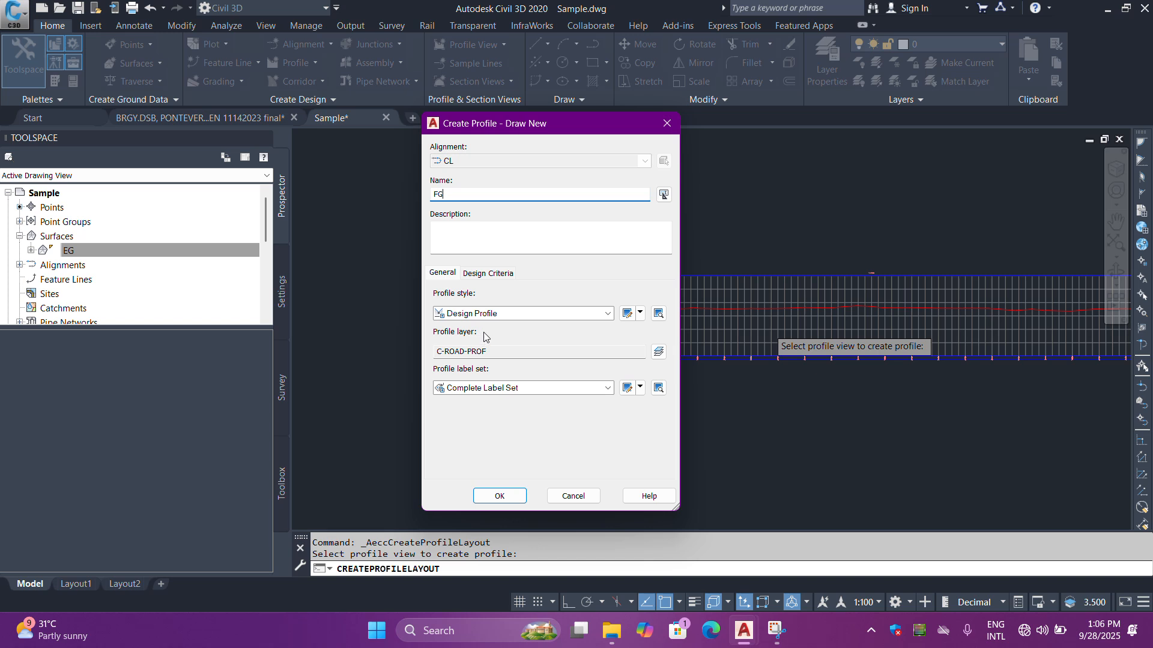
# Enable criteria-based design with the Autodesk Civil 3D Metric (2004) Roadway Design Standards.xml file and create the FG profile
pyautogui.click(492, 274)
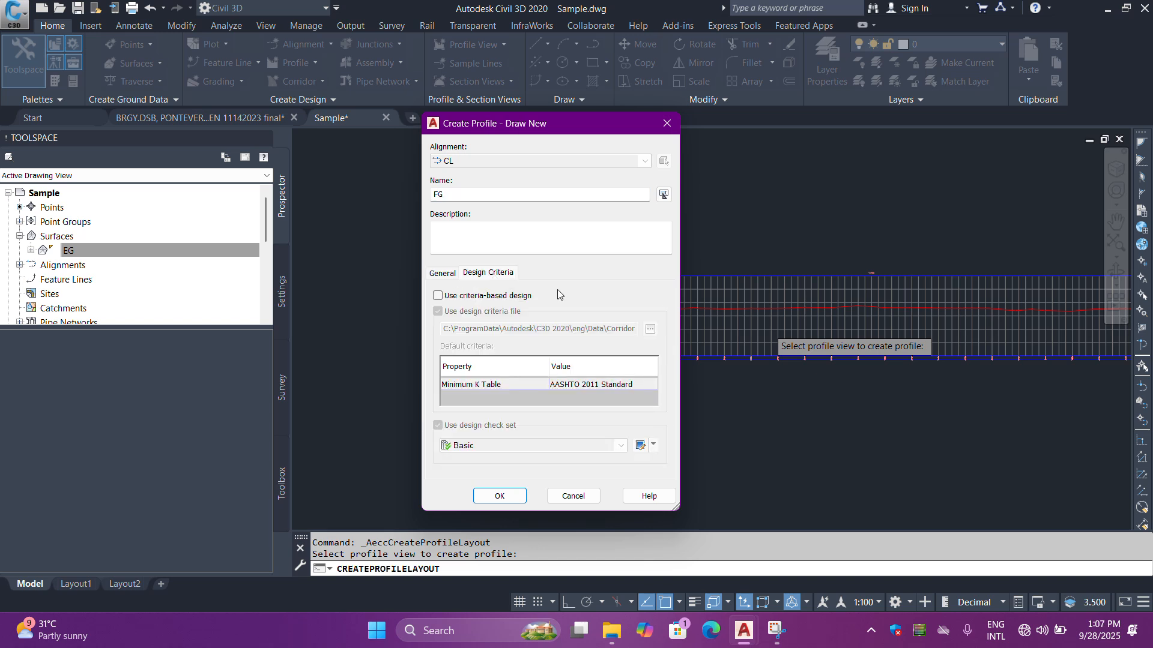
pyautogui.click(437, 296)
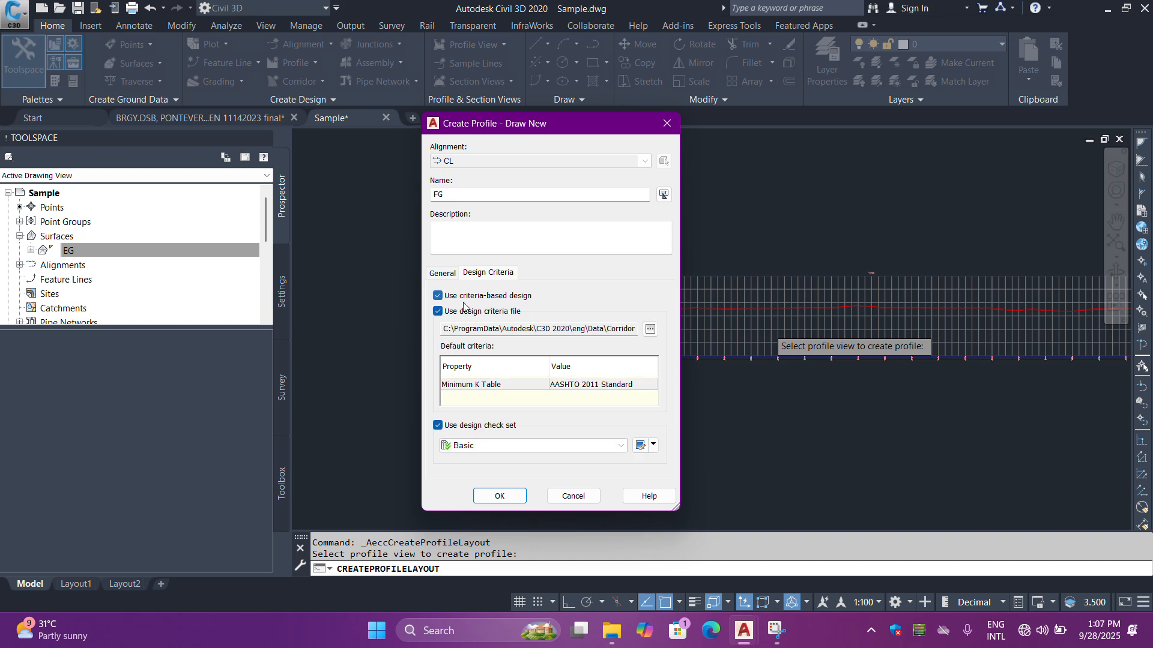
pyautogui.click(650, 329)
pyautogui.click(294, 268)
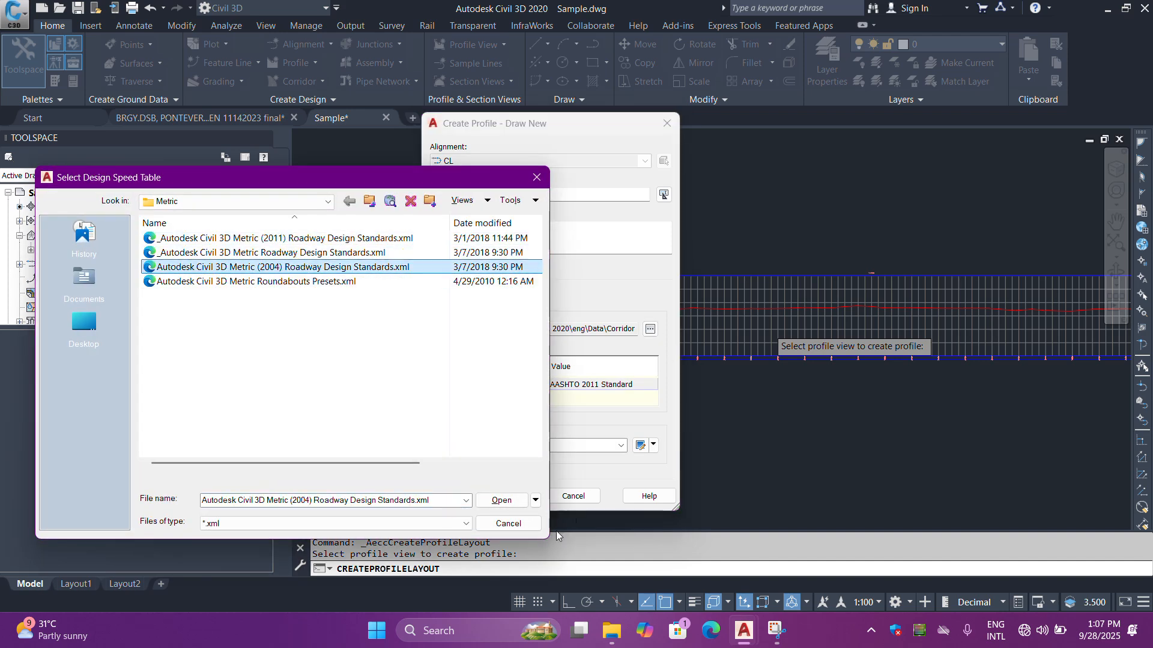
pyautogui.click(502, 501)
pyautogui.click(507, 496)
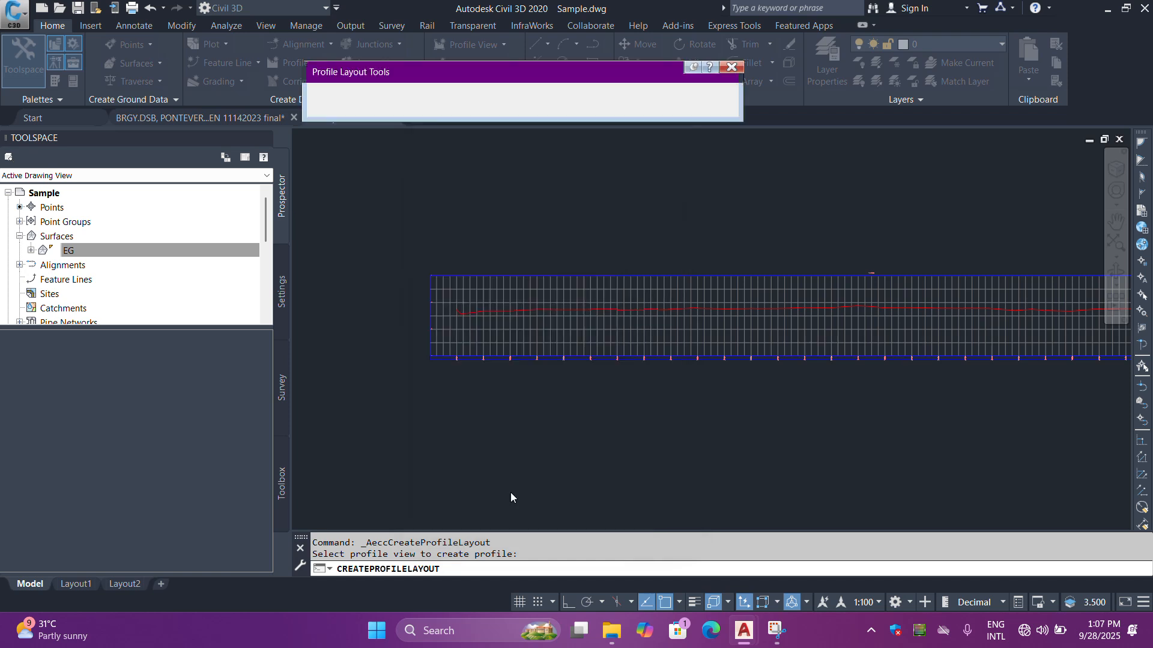
# Begin drawing FG as straights with curves, snapping its start point to the beginning of the existing-ground line
pyautogui.moveTo(437, 79); pyautogui.dragTo(521, 123)
pyautogui.click(413, 136)
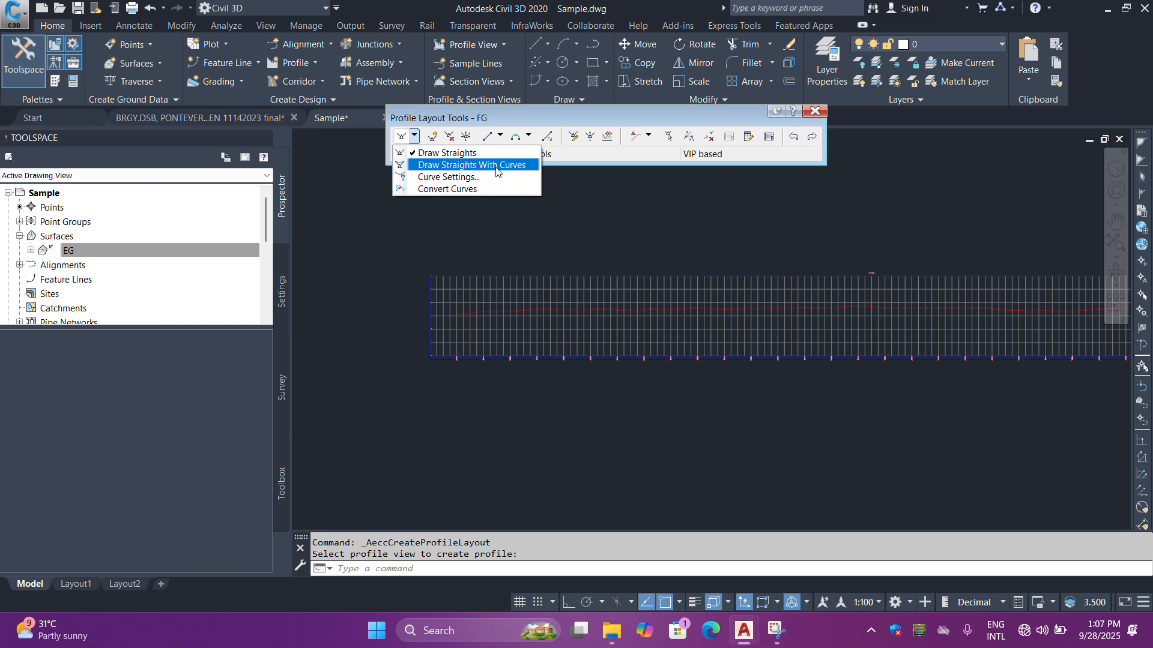
pyautogui.click(445, 168)
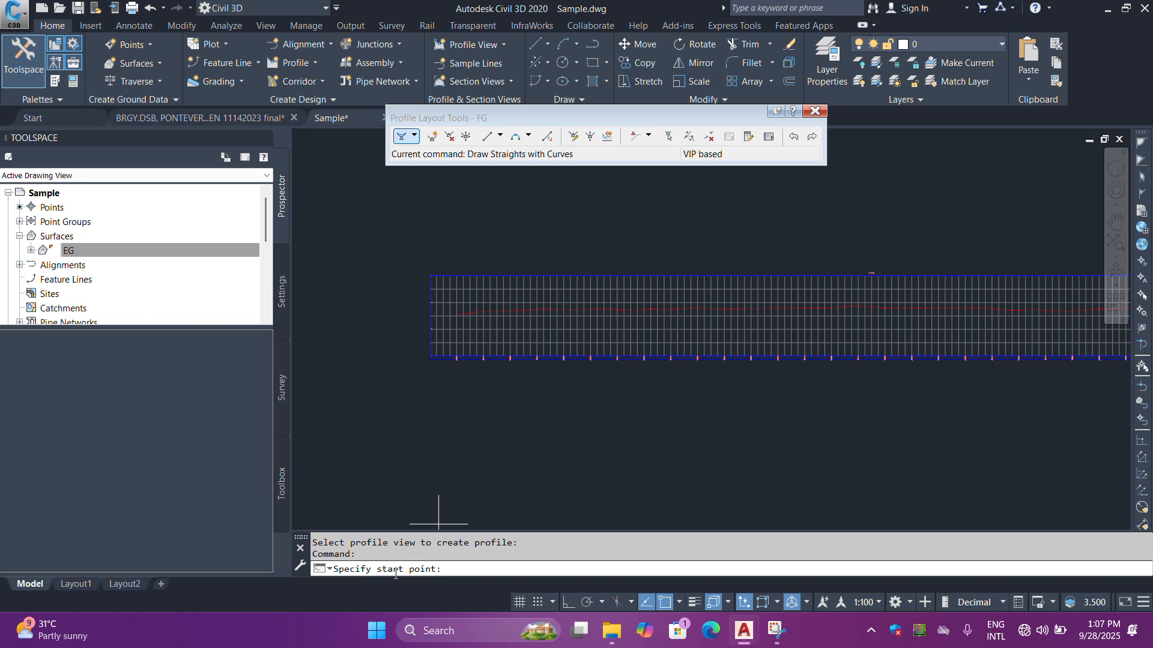
pyautogui.scroll(-5, 810, 448)
pyautogui.scroll(-5, 732, 398)
pyautogui.scroll(5, 727, 380)
pyautogui.scroll(6, 674, 474)
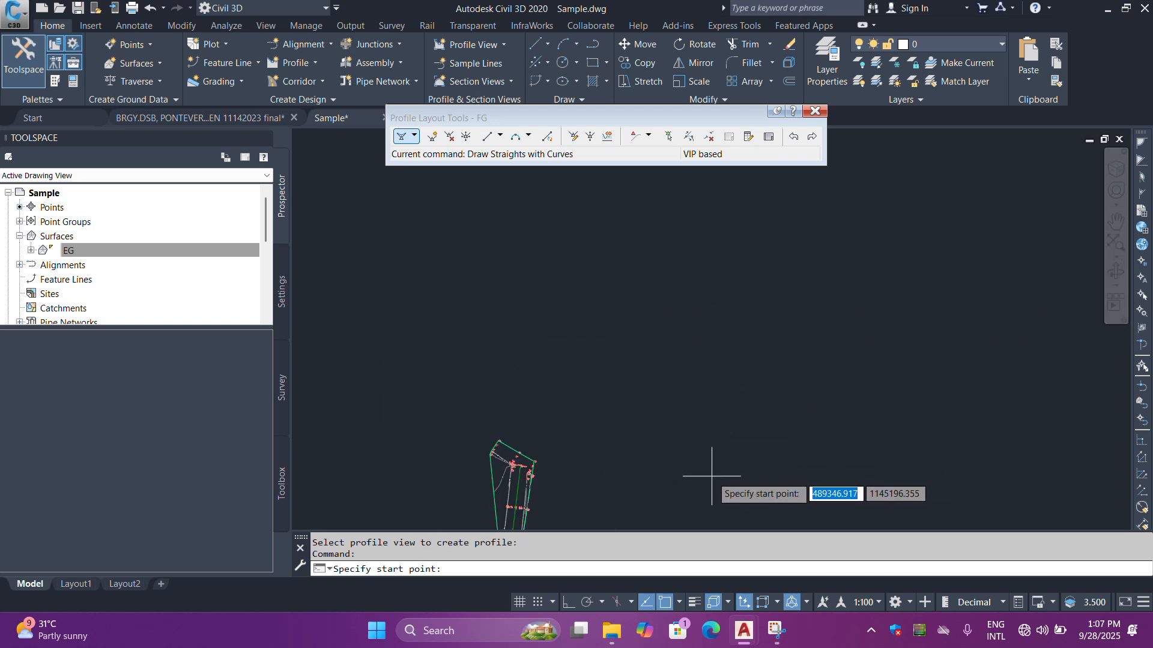
pyautogui.press('F3')
pyautogui.scroll(8, 711, 476)
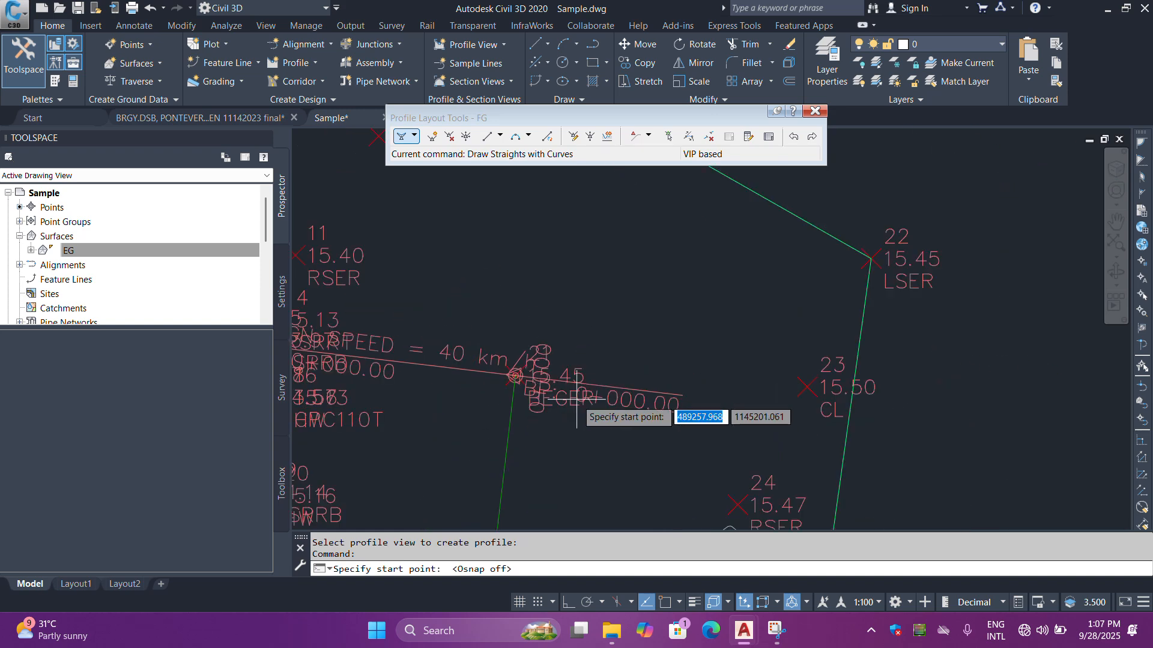
pyautogui.scroll(-5, 603, 380)
pyautogui.scroll(3, 571, 381)
pyautogui.scroll(-3, 571, 381)
pyautogui.scroll(3, 592, 342)
pyautogui.scroll(-5, 578, 311)
pyautogui.scroll(5, 621, 375)
pyautogui.scroll(-9, 481, 300)
pyautogui.scroll(11, 894, 429)
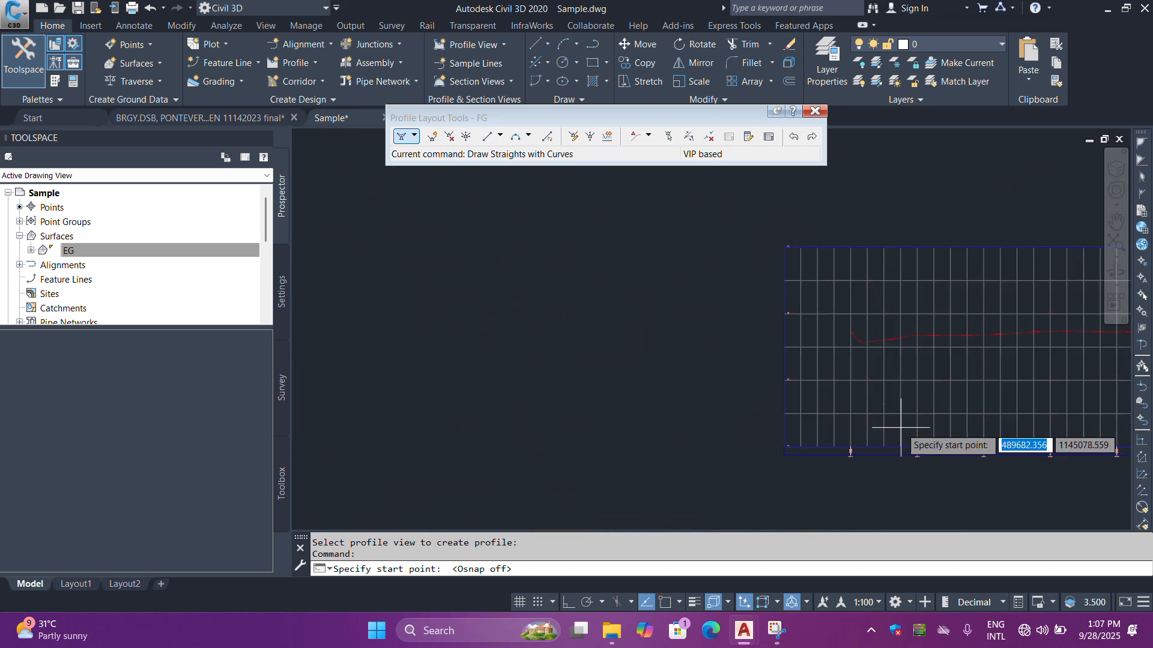
pyautogui.scroll(5, 529, 415)
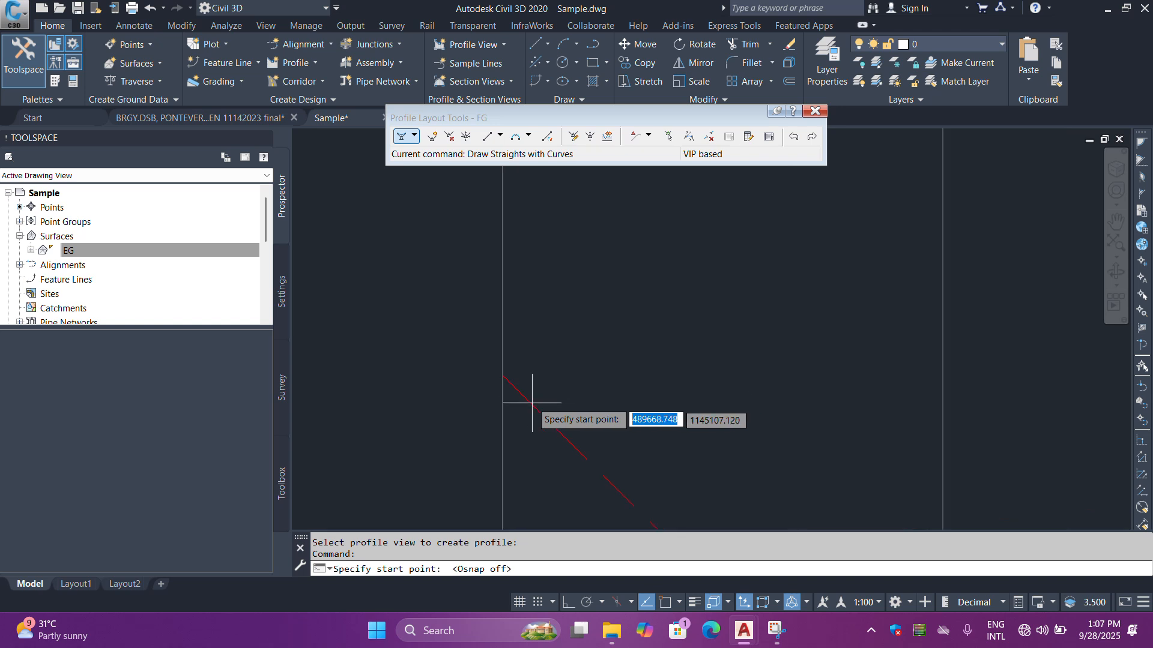
pyautogui.press('F3')
pyautogui.click(508, 379)
# With object snap off, place the FG crest VIP just above existing ground near chainage 0+310, at about 15.88 elevation
pyautogui.press('F3')
pyautogui.scroll(-6, 397, 330)
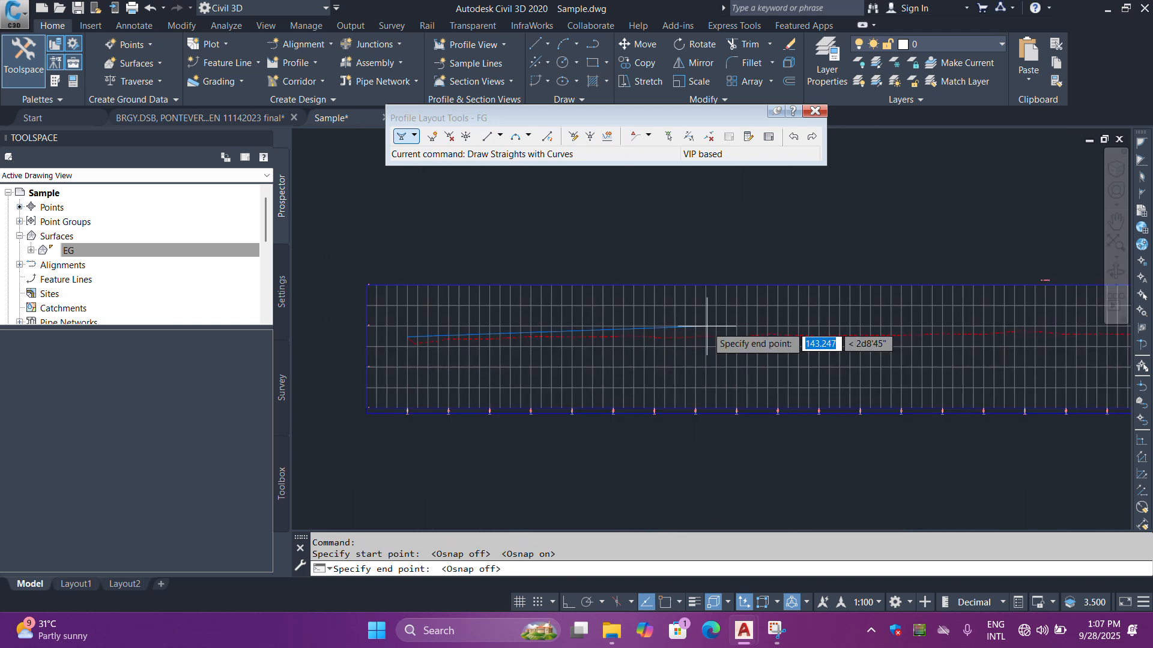
pyautogui.scroll(-4, 790, 318)
pyautogui.scroll(4, 599, 314)
pyautogui.scroll(-5, 773, 284)
pyautogui.scroll(4, 900, 294)
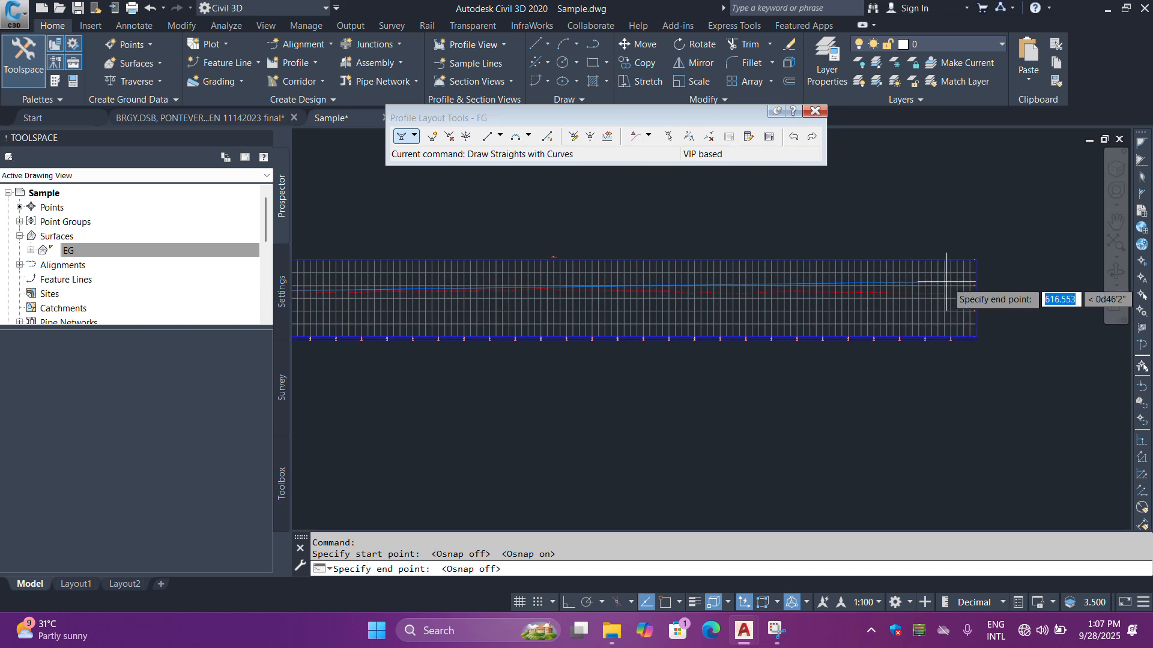
pyautogui.scroll(-5, 781, 283)
pyautogui.scroll(6, 818, 283)
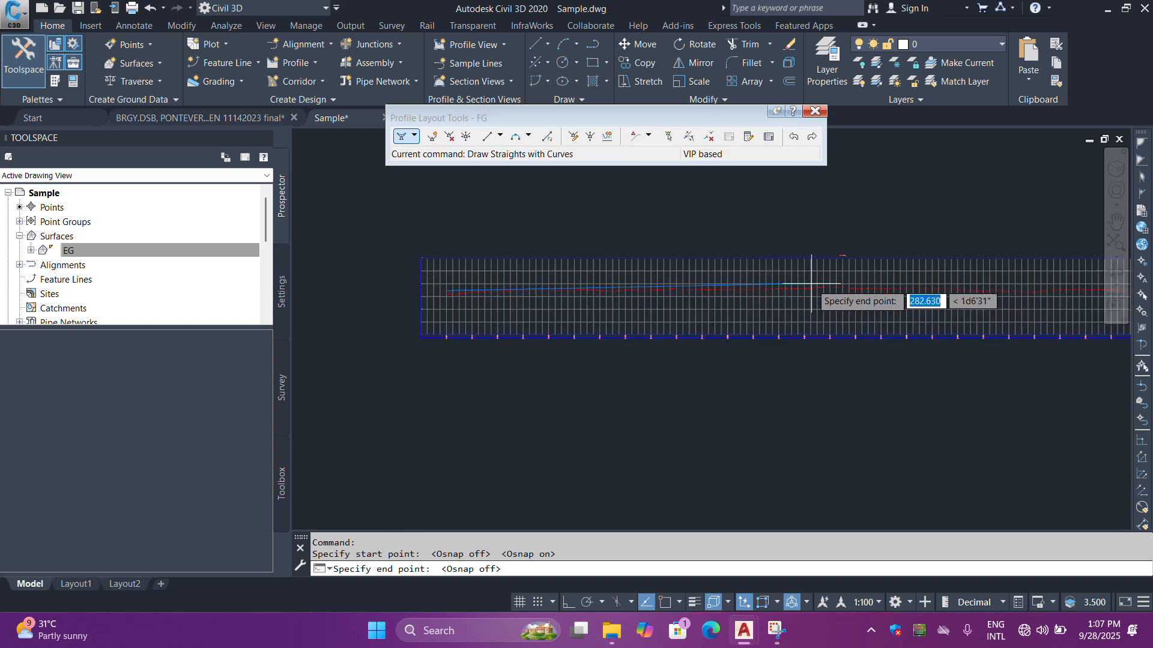
pyautogui.scroll(3, 873, 286)
pyautogui.scroll(-3, 848, 277)
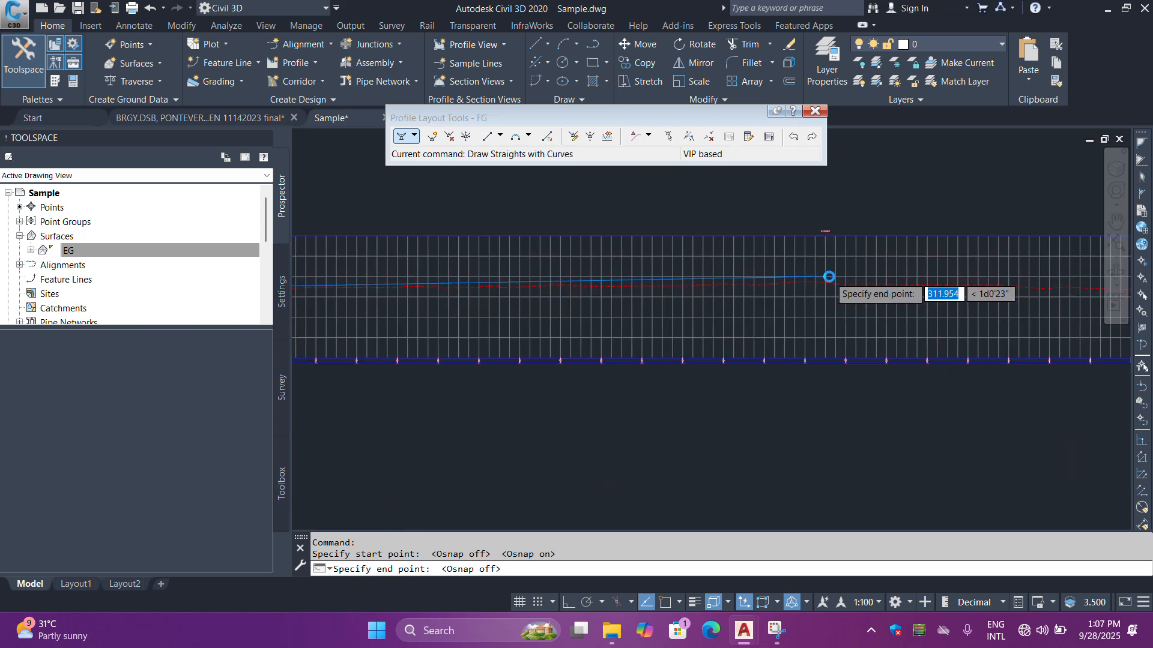
pyautogui.scroll(6, 828, 276)
# Place the FG end point slightly below the existing-ground line at its far end, about 308 m past the crest VIP, and finish drawing
pyautogui.scroll(-5, 781, 300)
pyautogui.scroll(7, 829, 300)
pyautogui.scroll(-5, 846, 299)
pyautogui.scroll(4, 859, 303)
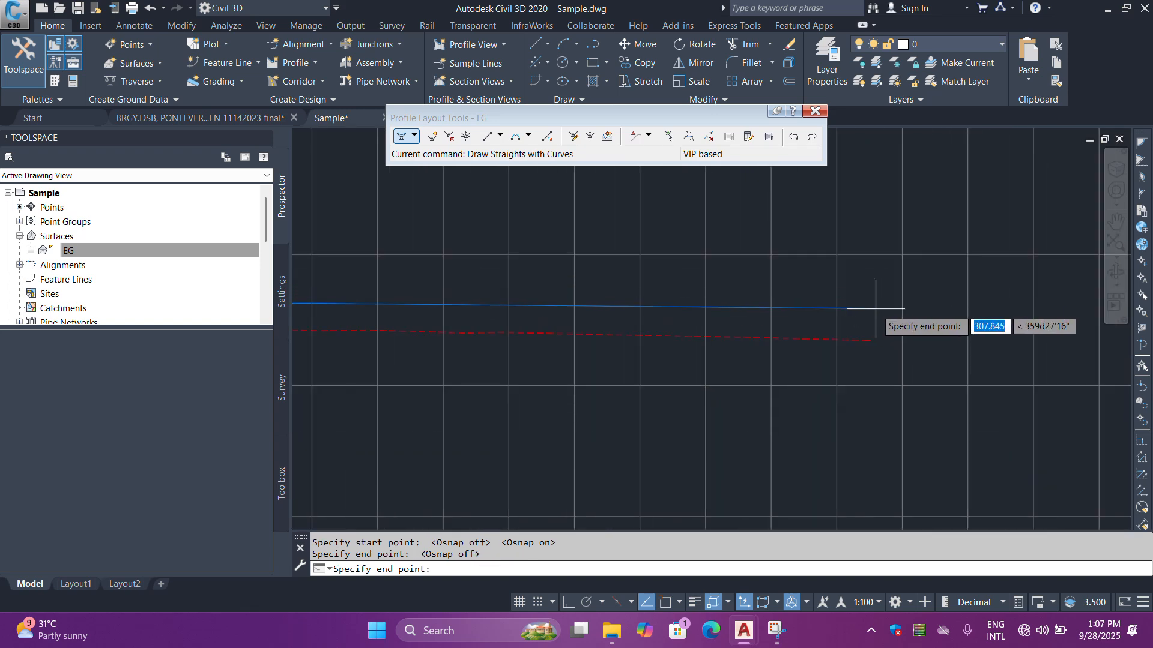
pyautogui.scroll(-4, 888, 304)
pyautogui.scroll(-1, 901, 298)
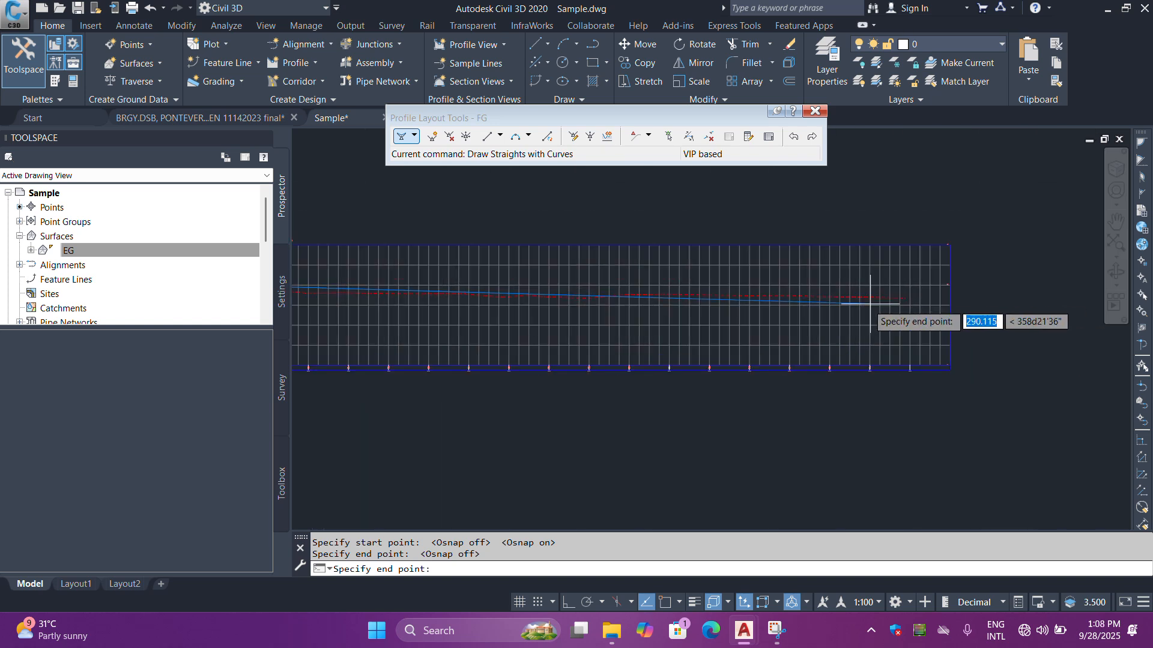
pyautogui.scroll(2, 894, 306)
pyautogui.scroll(2, 919, 303)
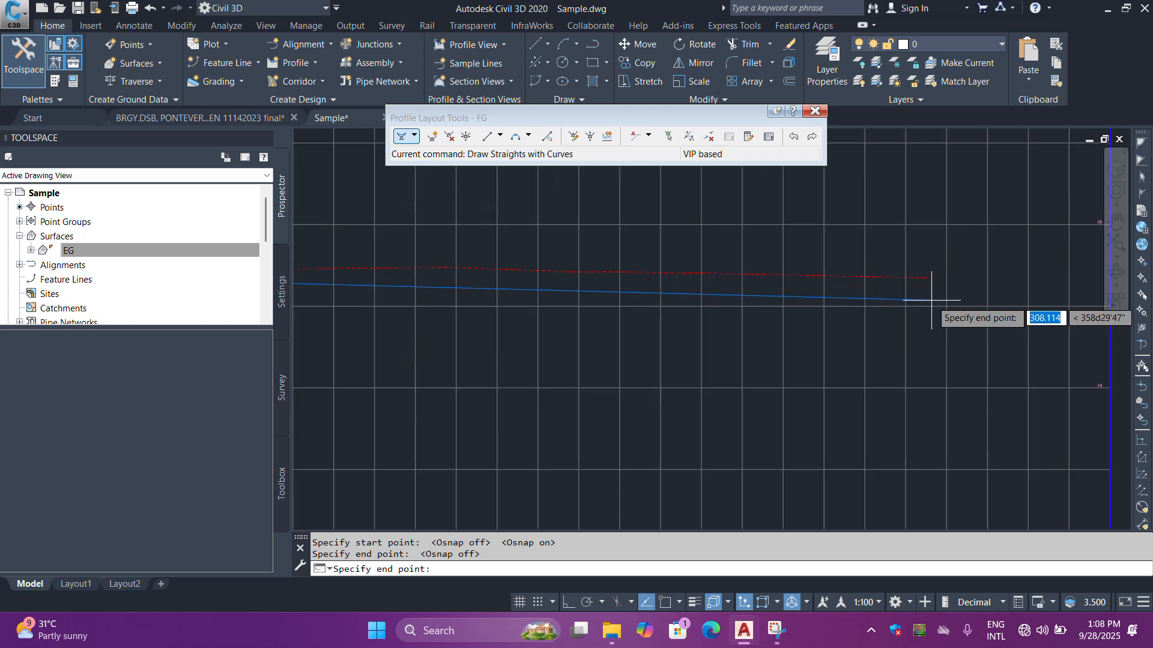
pyautogui.scroll(-2, 934, 303)
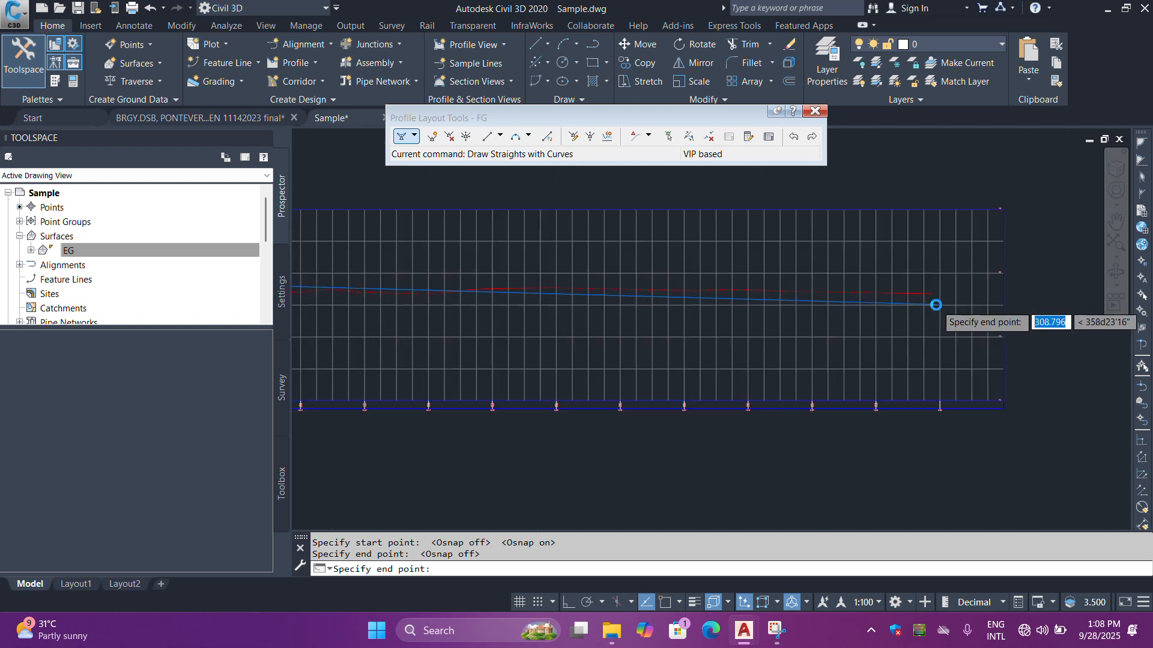
pyautogui.scroll(3, 934, 304)
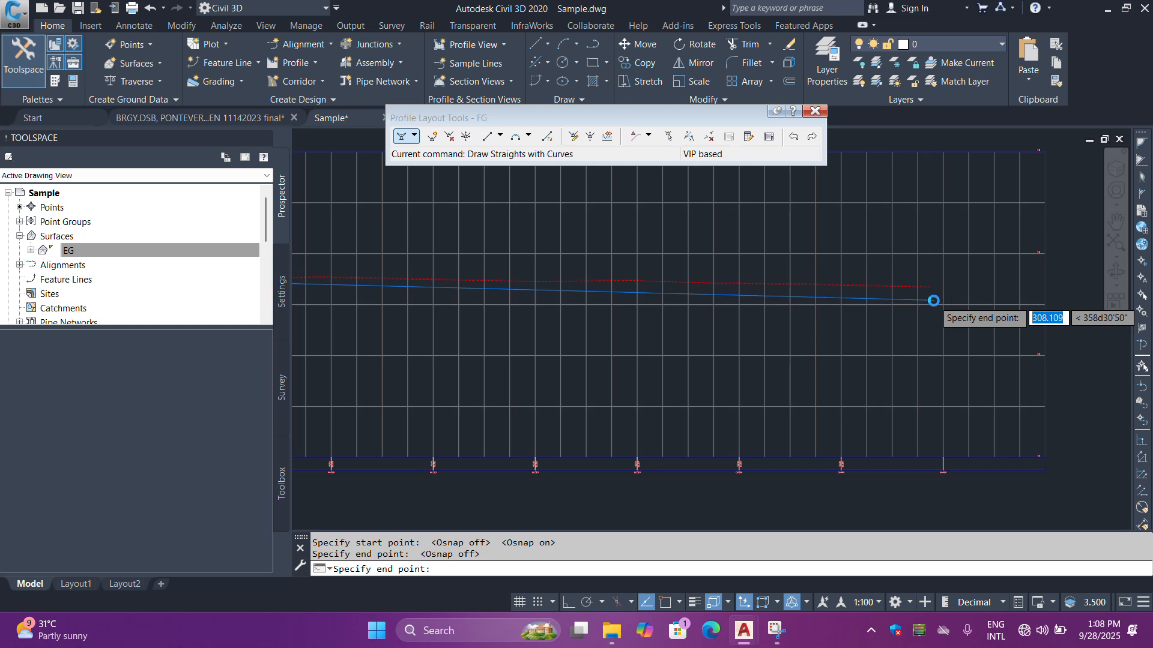
pyautogui.scroll(5, 933, 304)
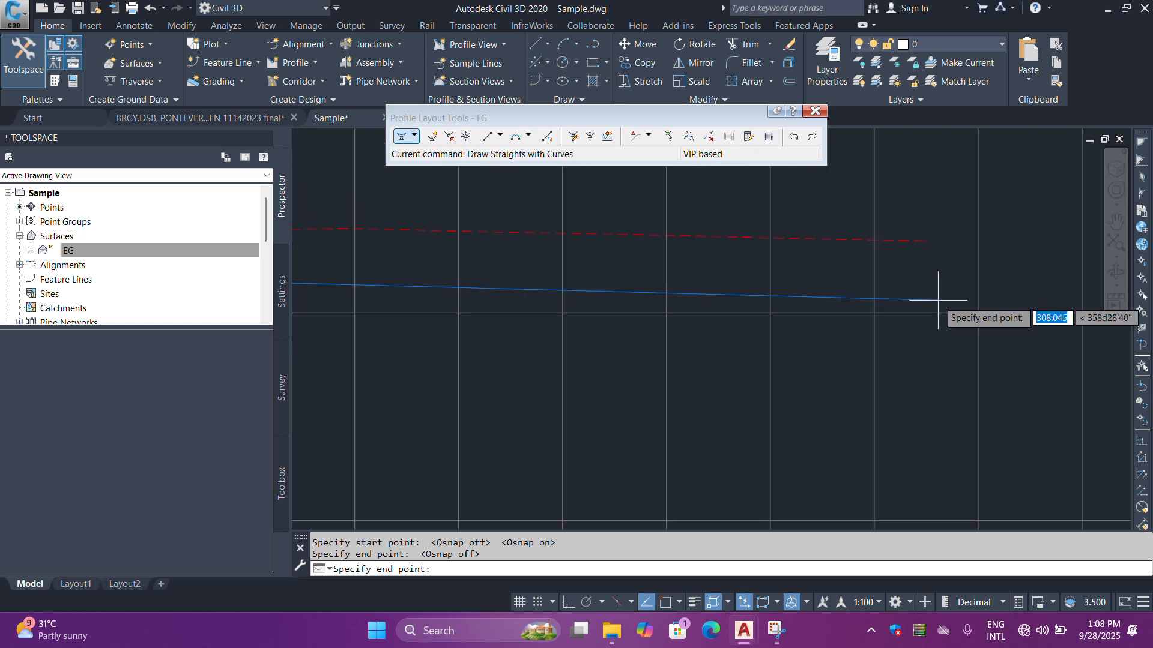
pyautogui.click(937, 301)
pyautogui.press('Escape')
# Examine the FG crest curve's warning marker and its label for PVI station, K value and curve length
pyautogui.scroll(-5, 962, 358)
pyautogui.scroll(8, 819, 329)
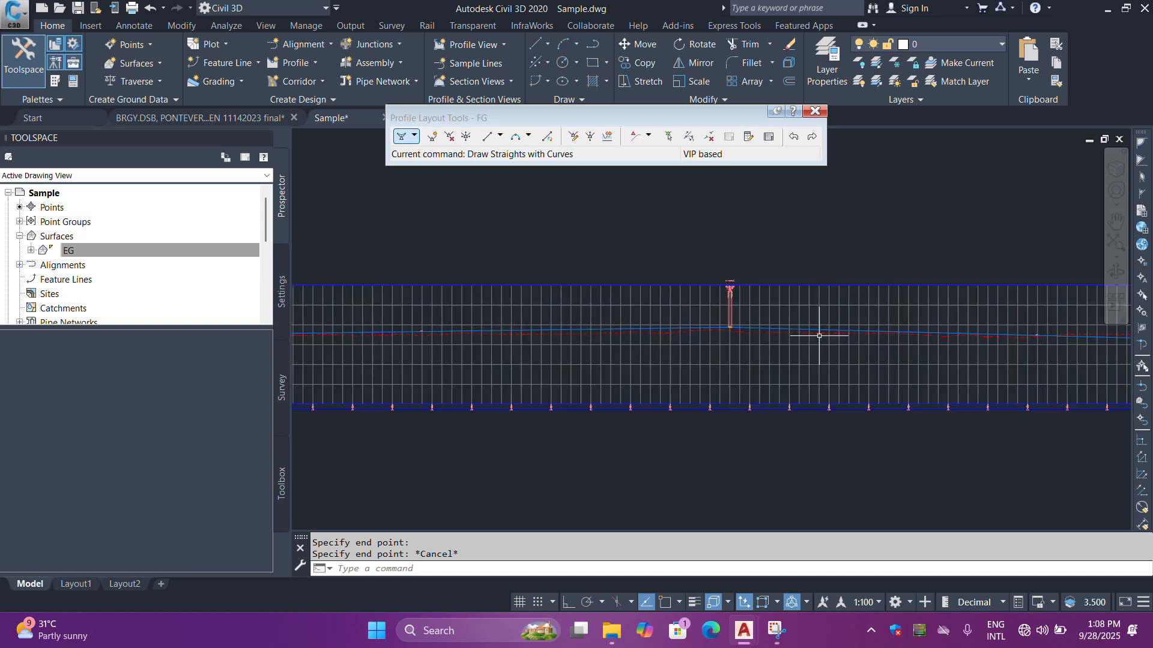
pyautogui.scroll(10, 756, 333)
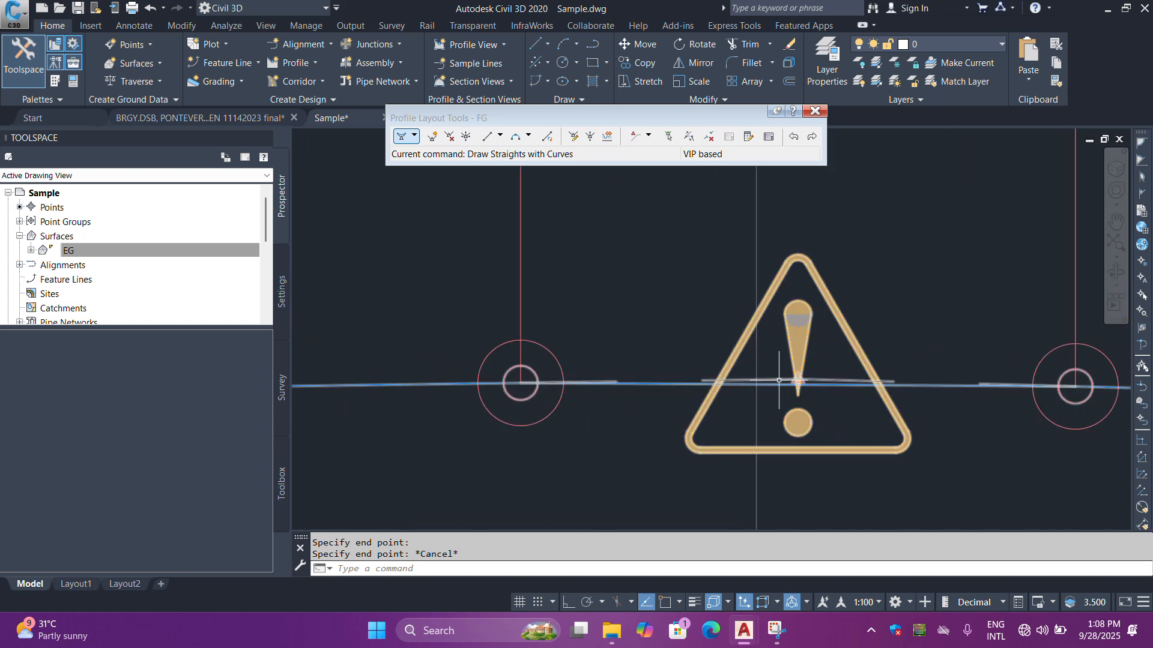
pyautogui.scroll(-10, 668, 458)
pyautogui.click(709, 457)
pyautogui.scroll(8, 728, 445)
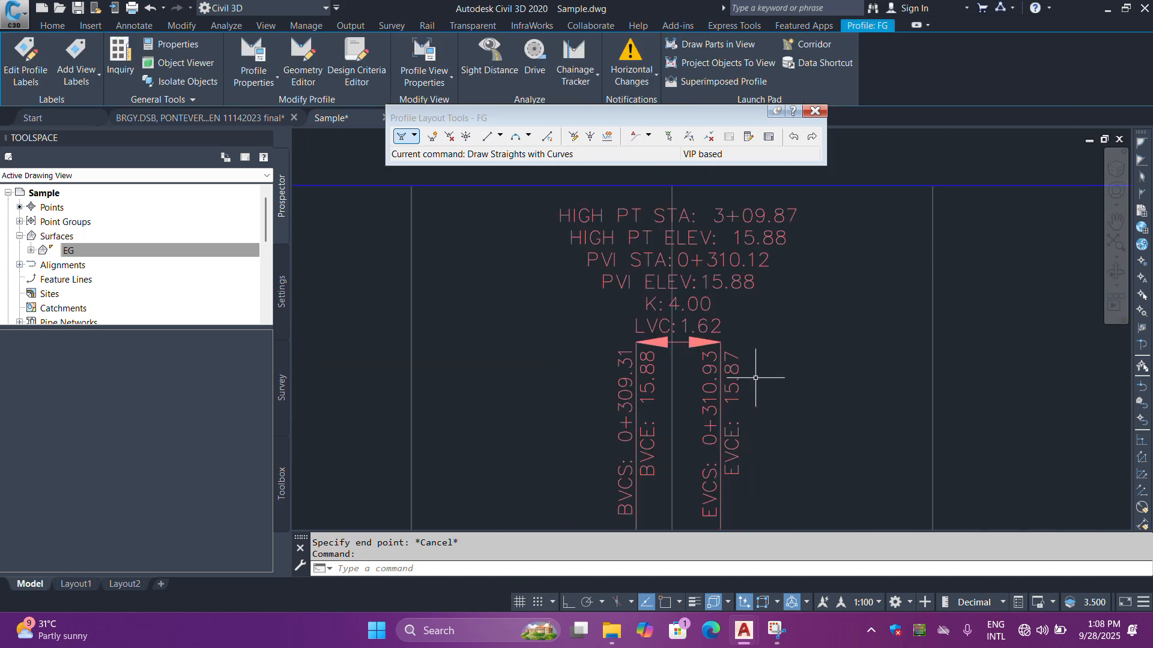
pyautogui.scroll(3, 691, 327)
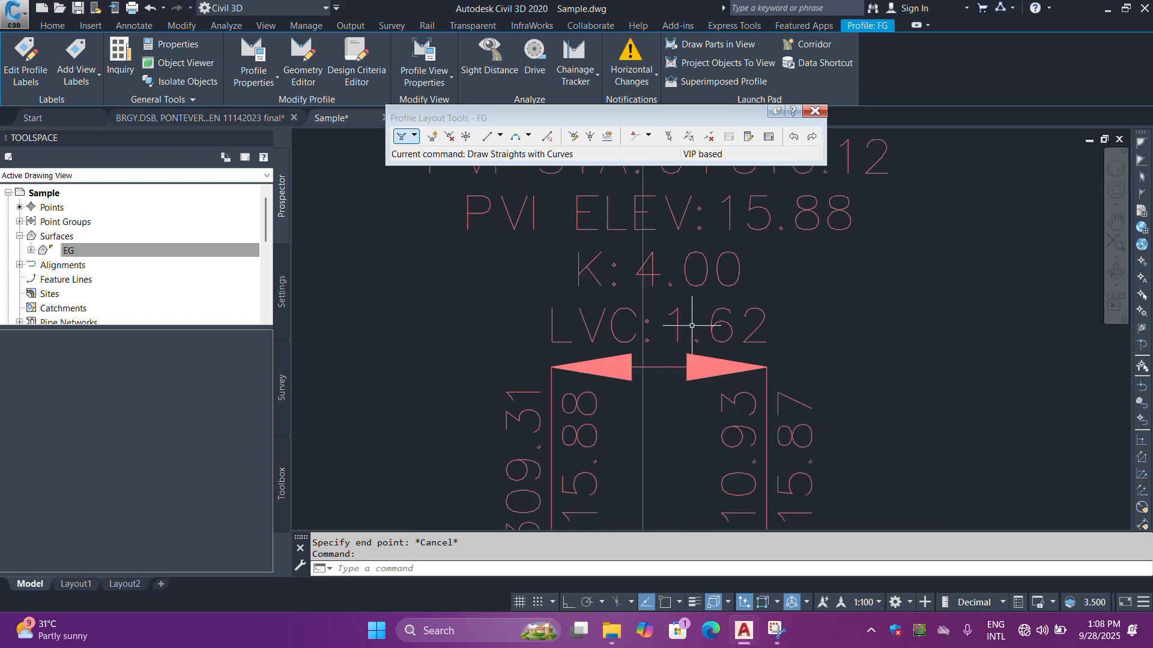
pyautogui.scroll(-10, 669, 338)
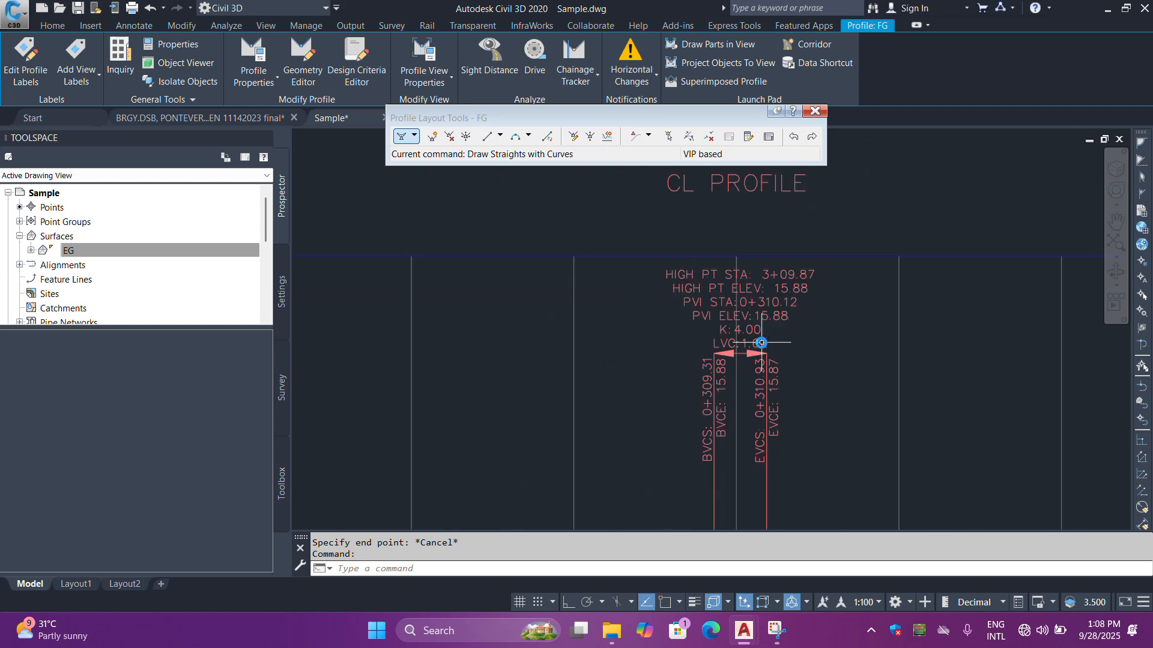
pyautogui.press('Escape')
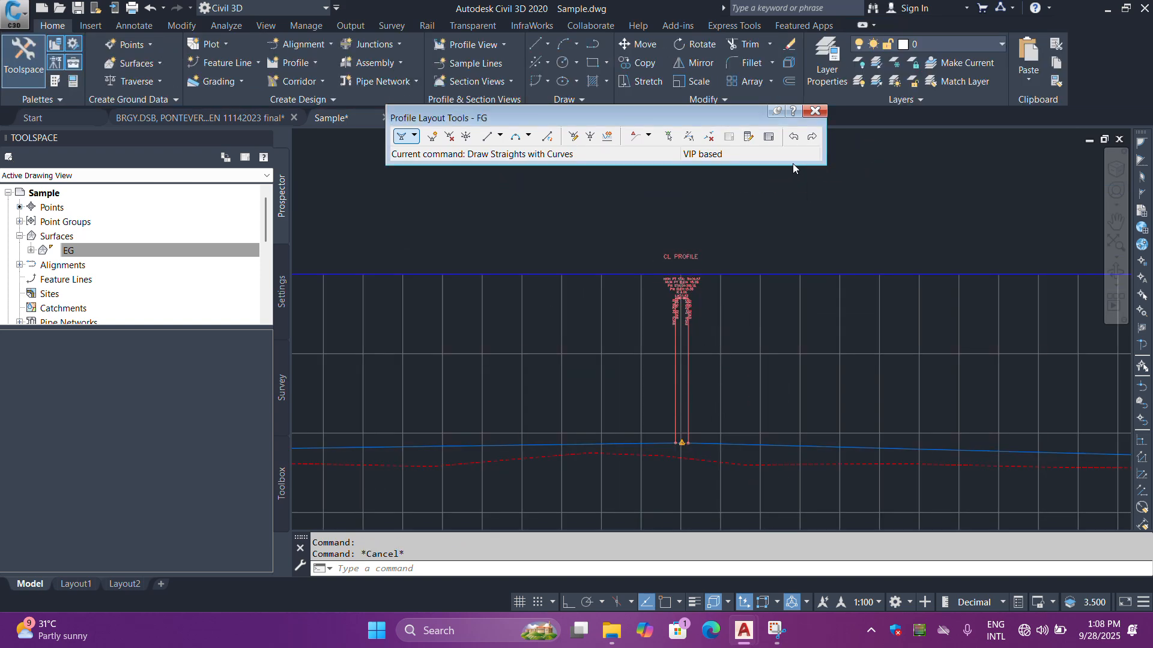
# Open the Profile Grid View for FG, keep it permanently expanded, and move the Profile Layout Tools clear of it
pyautogui.click(769, 137)
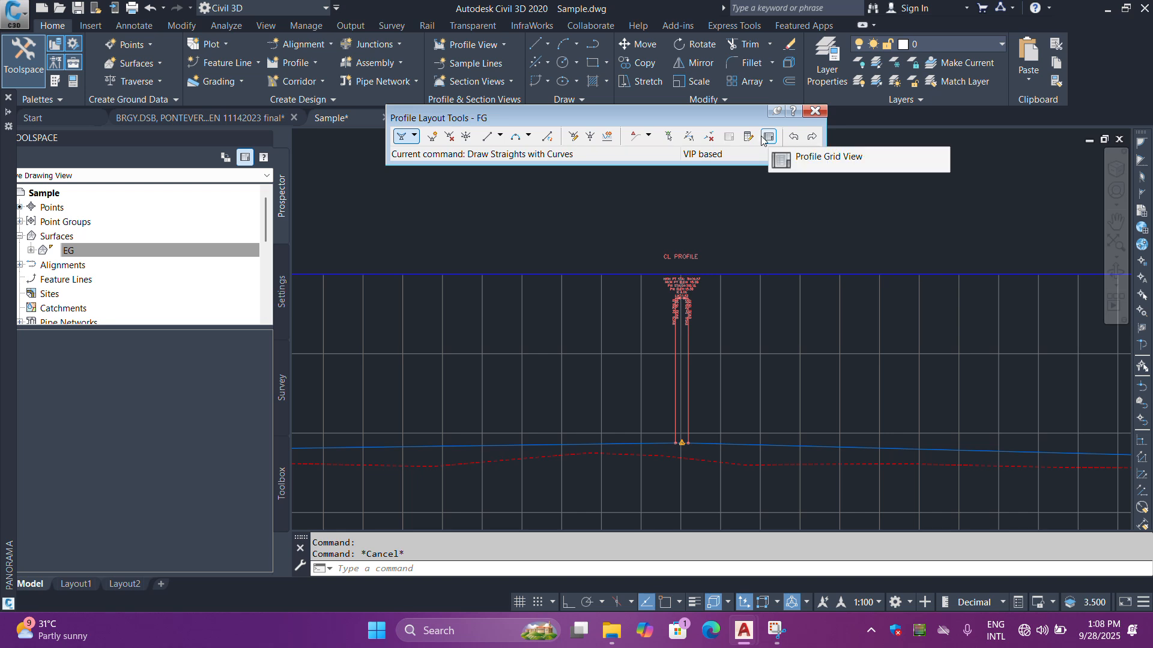
pyautogui.moveTo(9, 119)
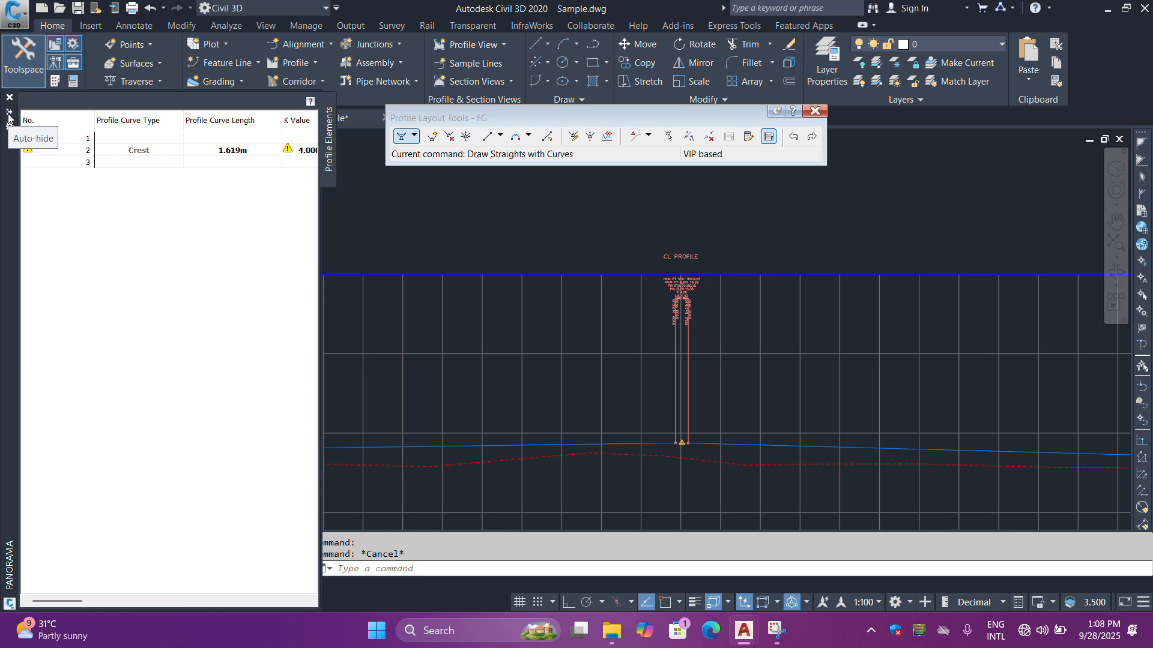
pyautogui.click(8, 115)
pyautogui.moveTo(603, 120); pyautogui.dragTo(816, 113)
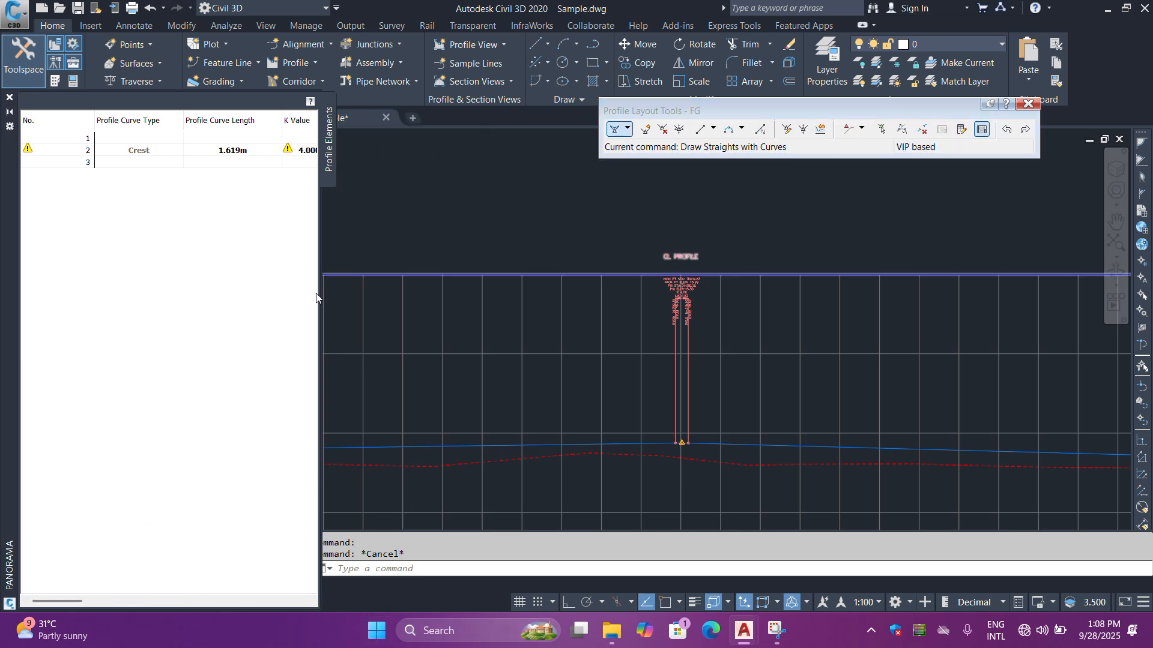
# Set the FG crest curve's profile curve length to 30 m in the profile elements grid
pyautogui.scroll(4, 704, 297)
pyautogui.scroll(8, 652, 258)
pyautogui.scroll(-7, 615, 306)
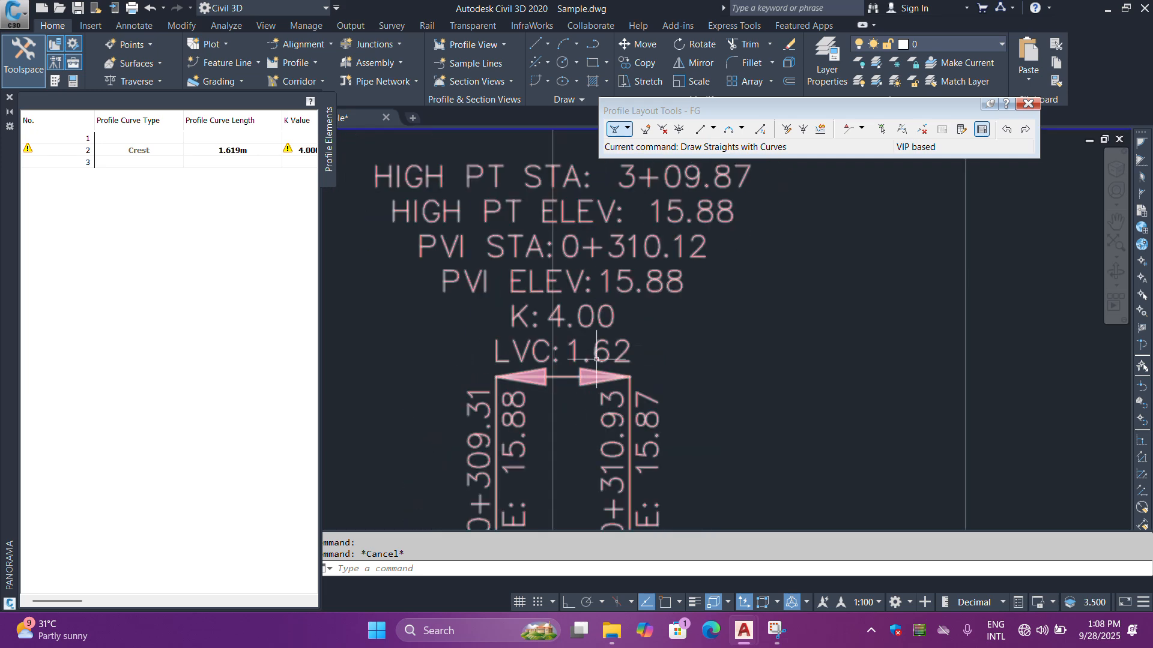
pyautogui.moveTo(72, 603)
pyautogui.mouseDown()
pyautogui.moveTo(196, 610)
pyautogui.moveTo(76, 604)
pyautogui.mouseUp()
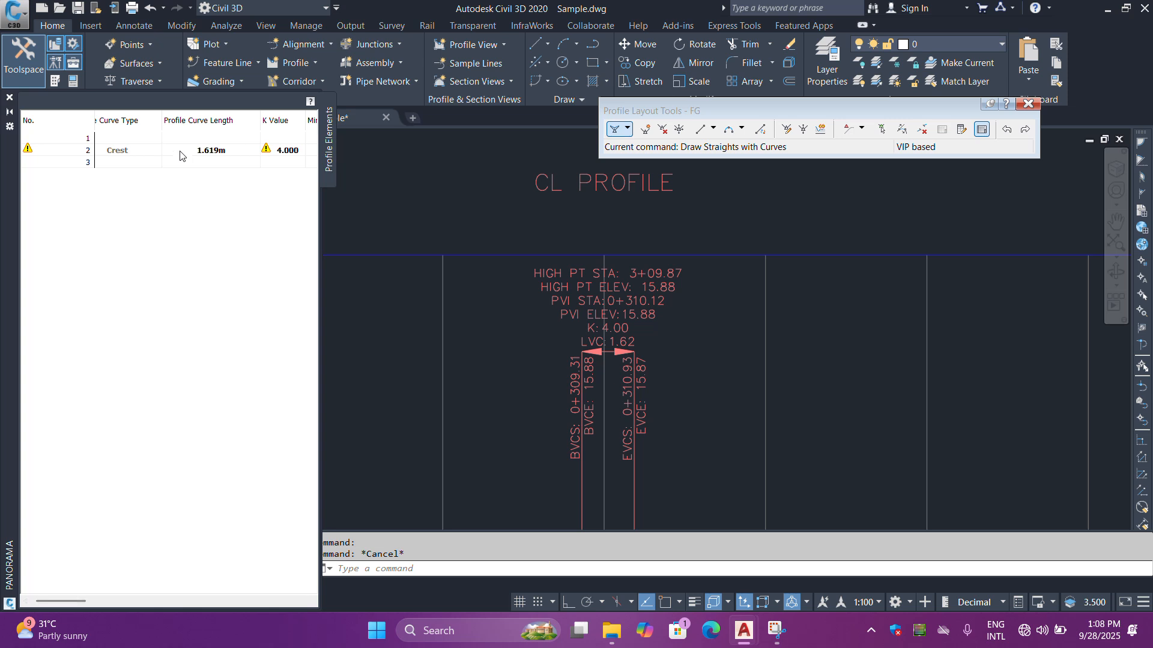
pyautogui.click(220, 153)
pyautogui.click(220, 151)
pyautogui.doubleClick(220, 151)
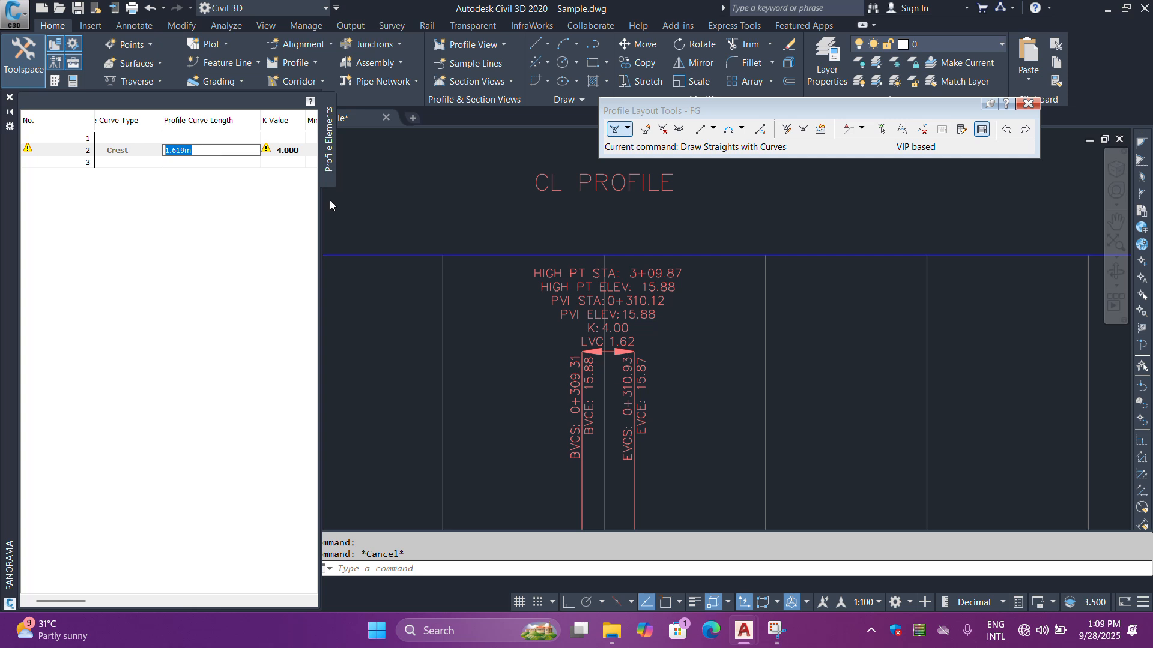
pyautogui.scroll(-6, 754, 244)
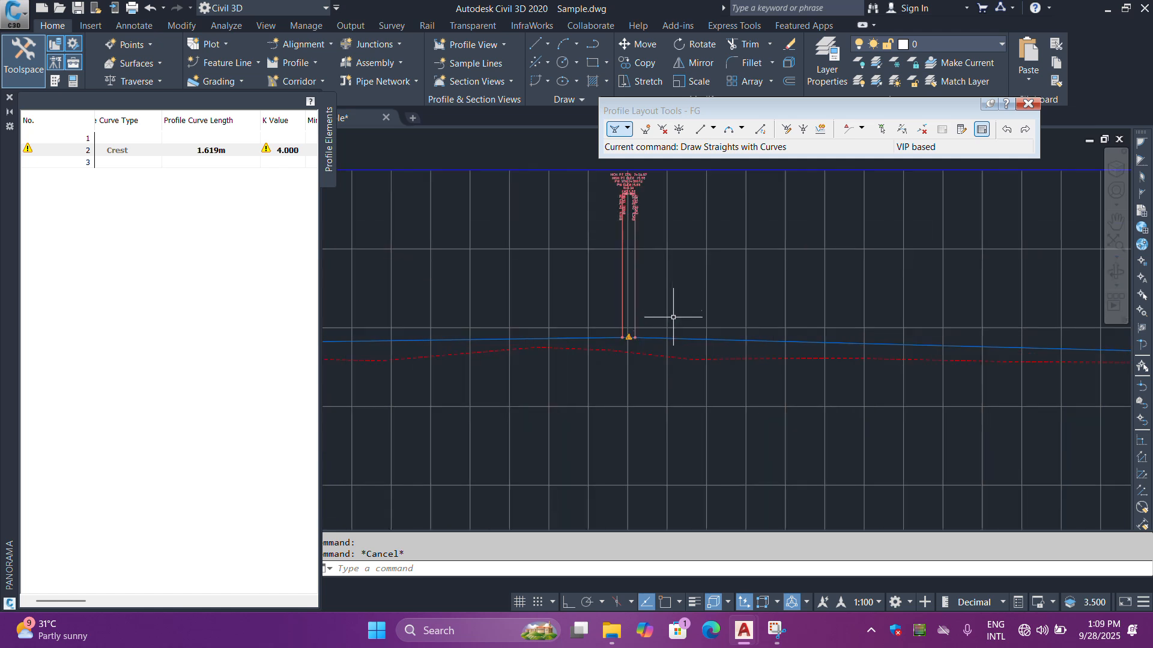
pyautogui.doubleClick(221, 150)
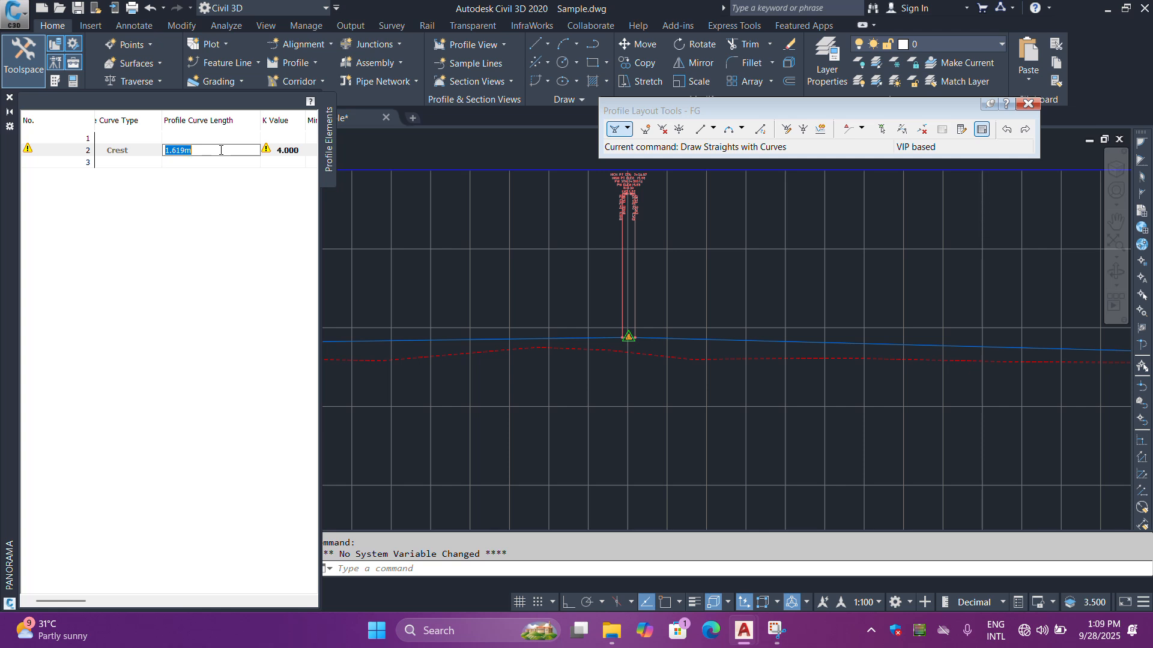
pyautogui.write('30')
pyautogui.press('Return')
# Examine the lengthened crest curve's label, its start and end points on FG, and its design-criteria warning marker
pyautogui.scroll(8, 635, 333)
pyautogui.scroll(-8, 714, 485)
pyautogui.scroll(6, 704, 345)
pyautogui.scroll(-4, 696, 348)
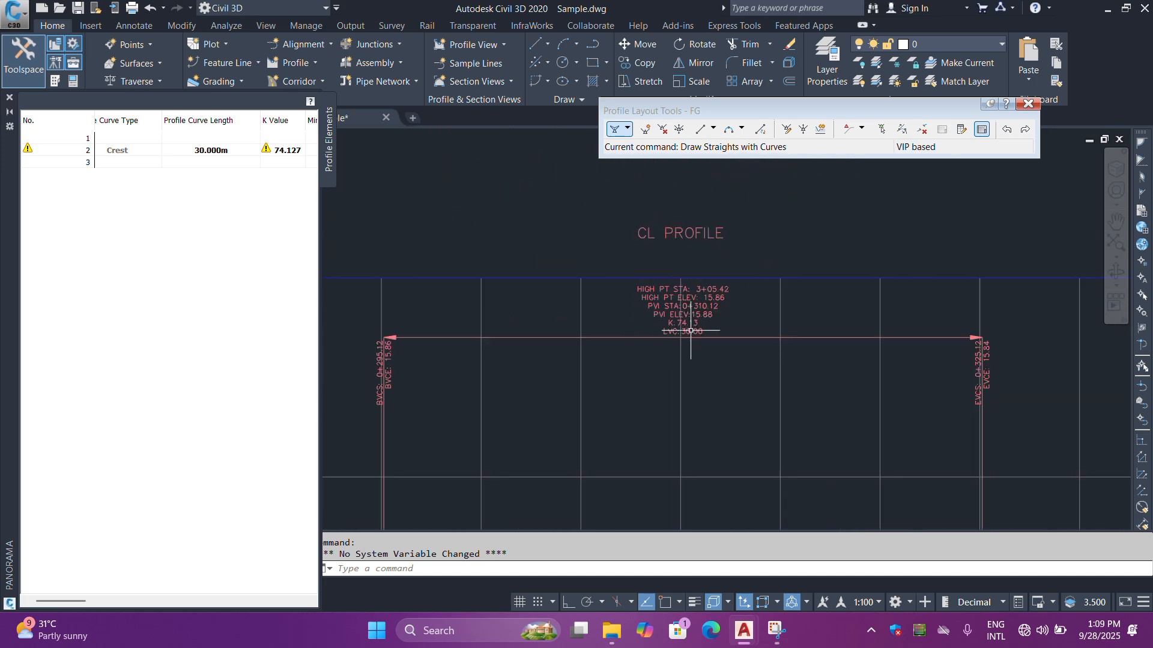
pyautogui.scroll(-5, 696, 331)
pyautogui.scroll(6, 714, 342)
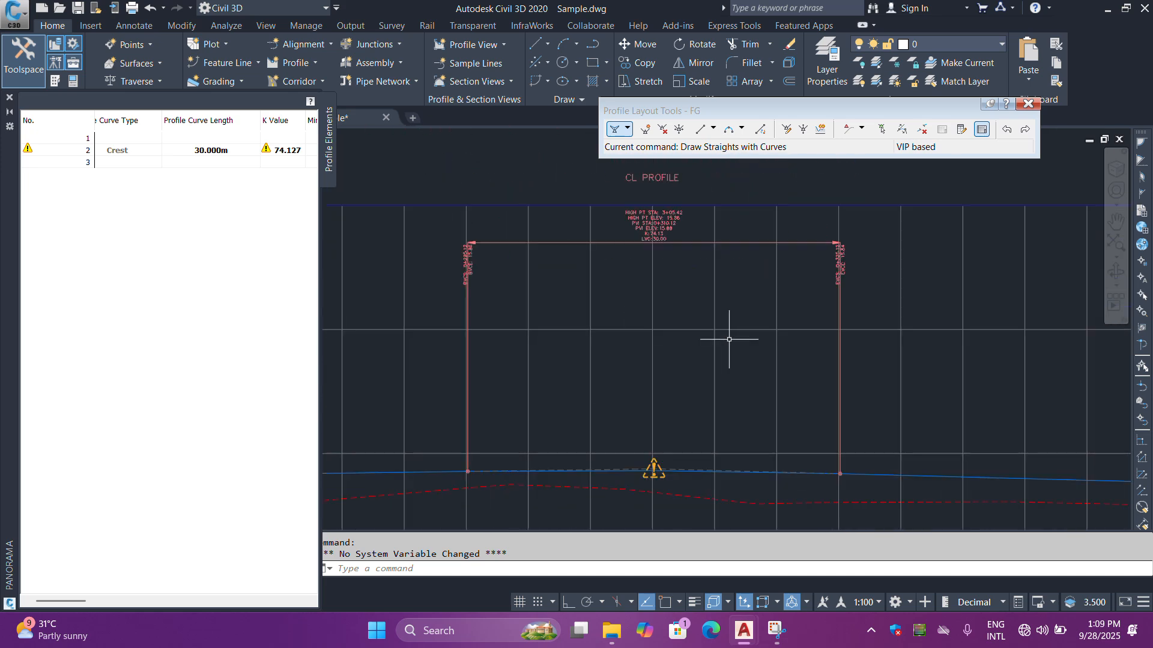
pyautogui.scroll(-4, 707, 386)
pyautogui.scroll(5, 669, 348)
pyautogui.scroll(-4, 549, 292)
pyautogui.scroll(-6, 875, 387)
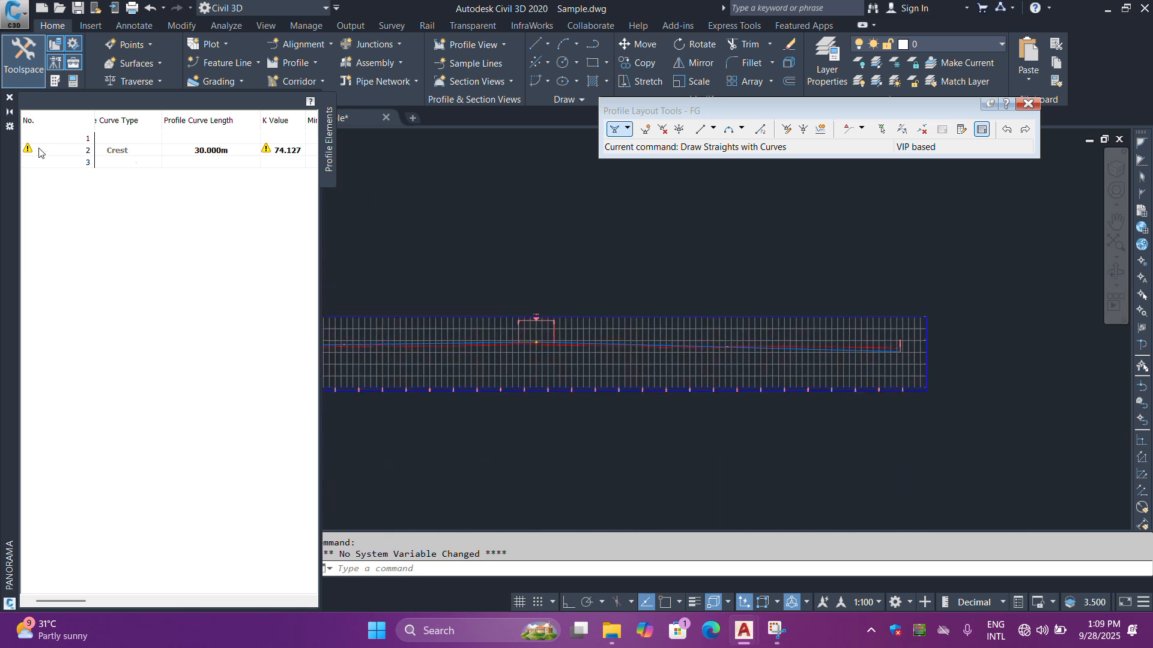
# Close the profile elements grid and the Profile Layout Tools for FG
pyautogui.click(11, 99)
pyautogui.scroll(-4, 708, 308)
pyautogui.scroll(3, 777, 325)
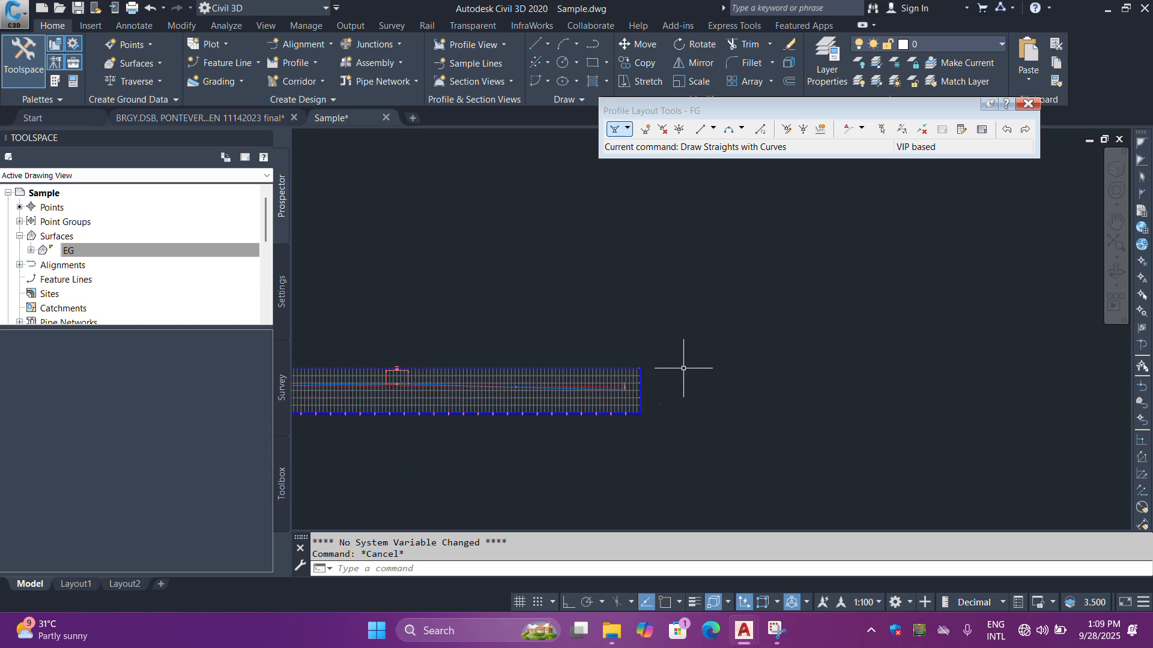
pyautogui.click(1028, 105)
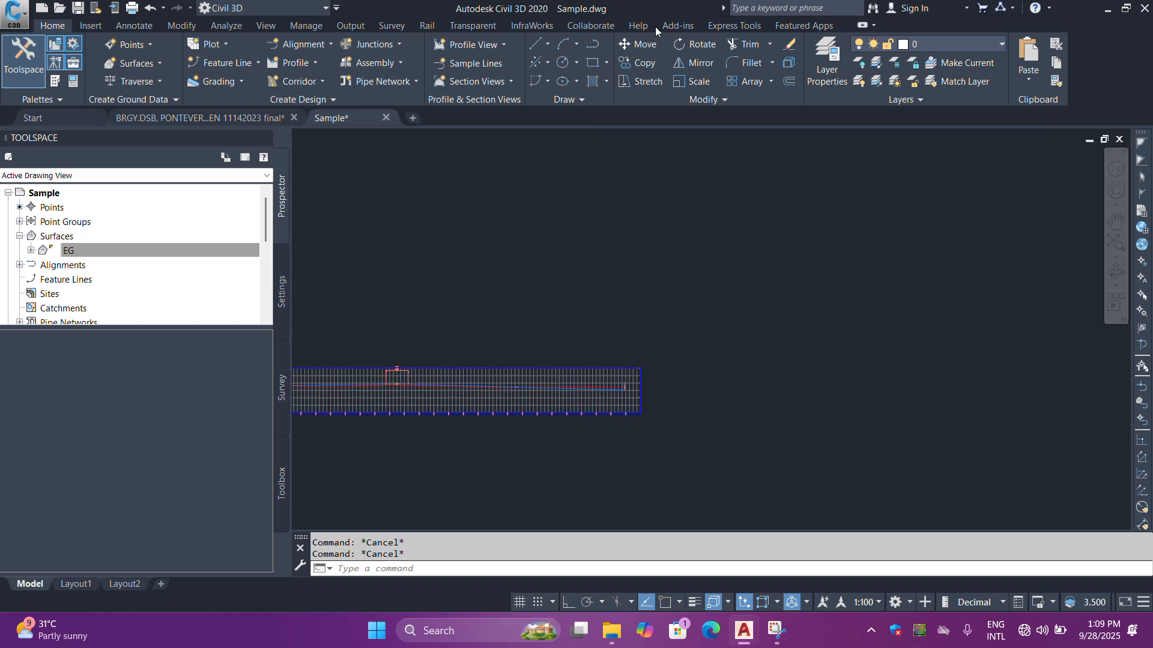